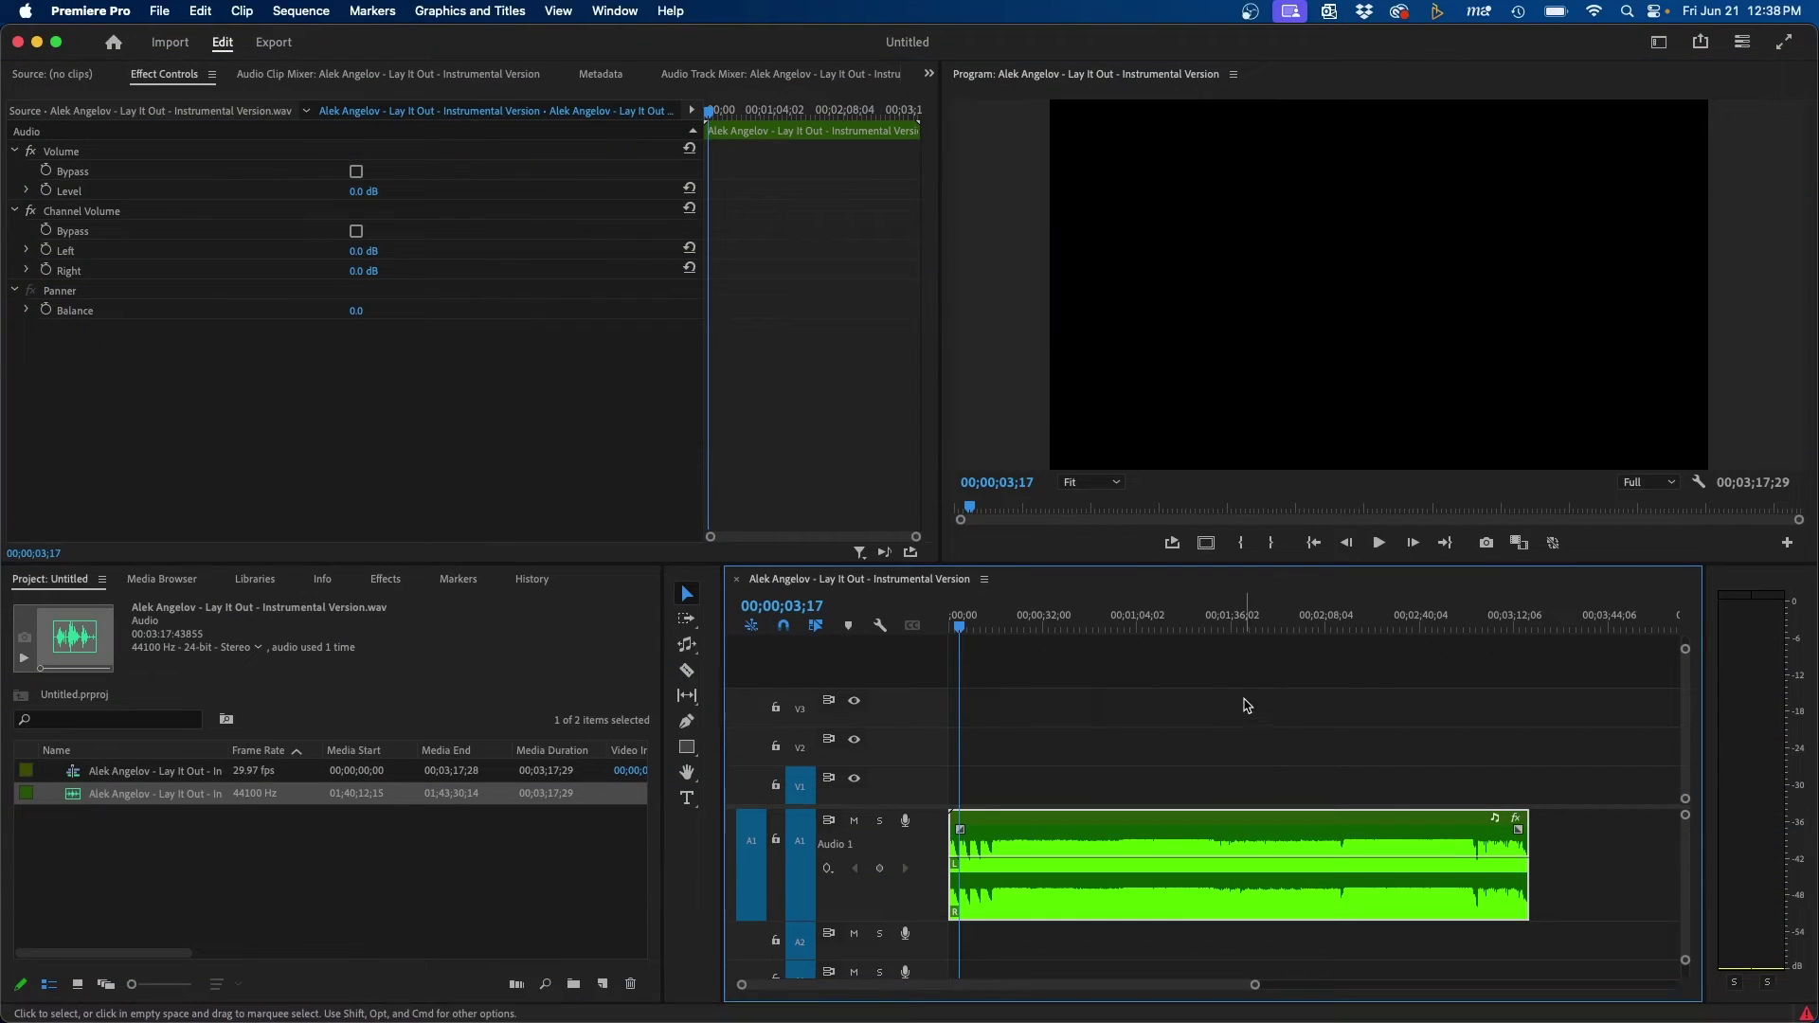
# Zoom the timeline out to the full sequence and select the instrumental music clip on A1.
pyautogui.click(1250, 711)
pyautogui.press('-')
pyautogui.press('-')
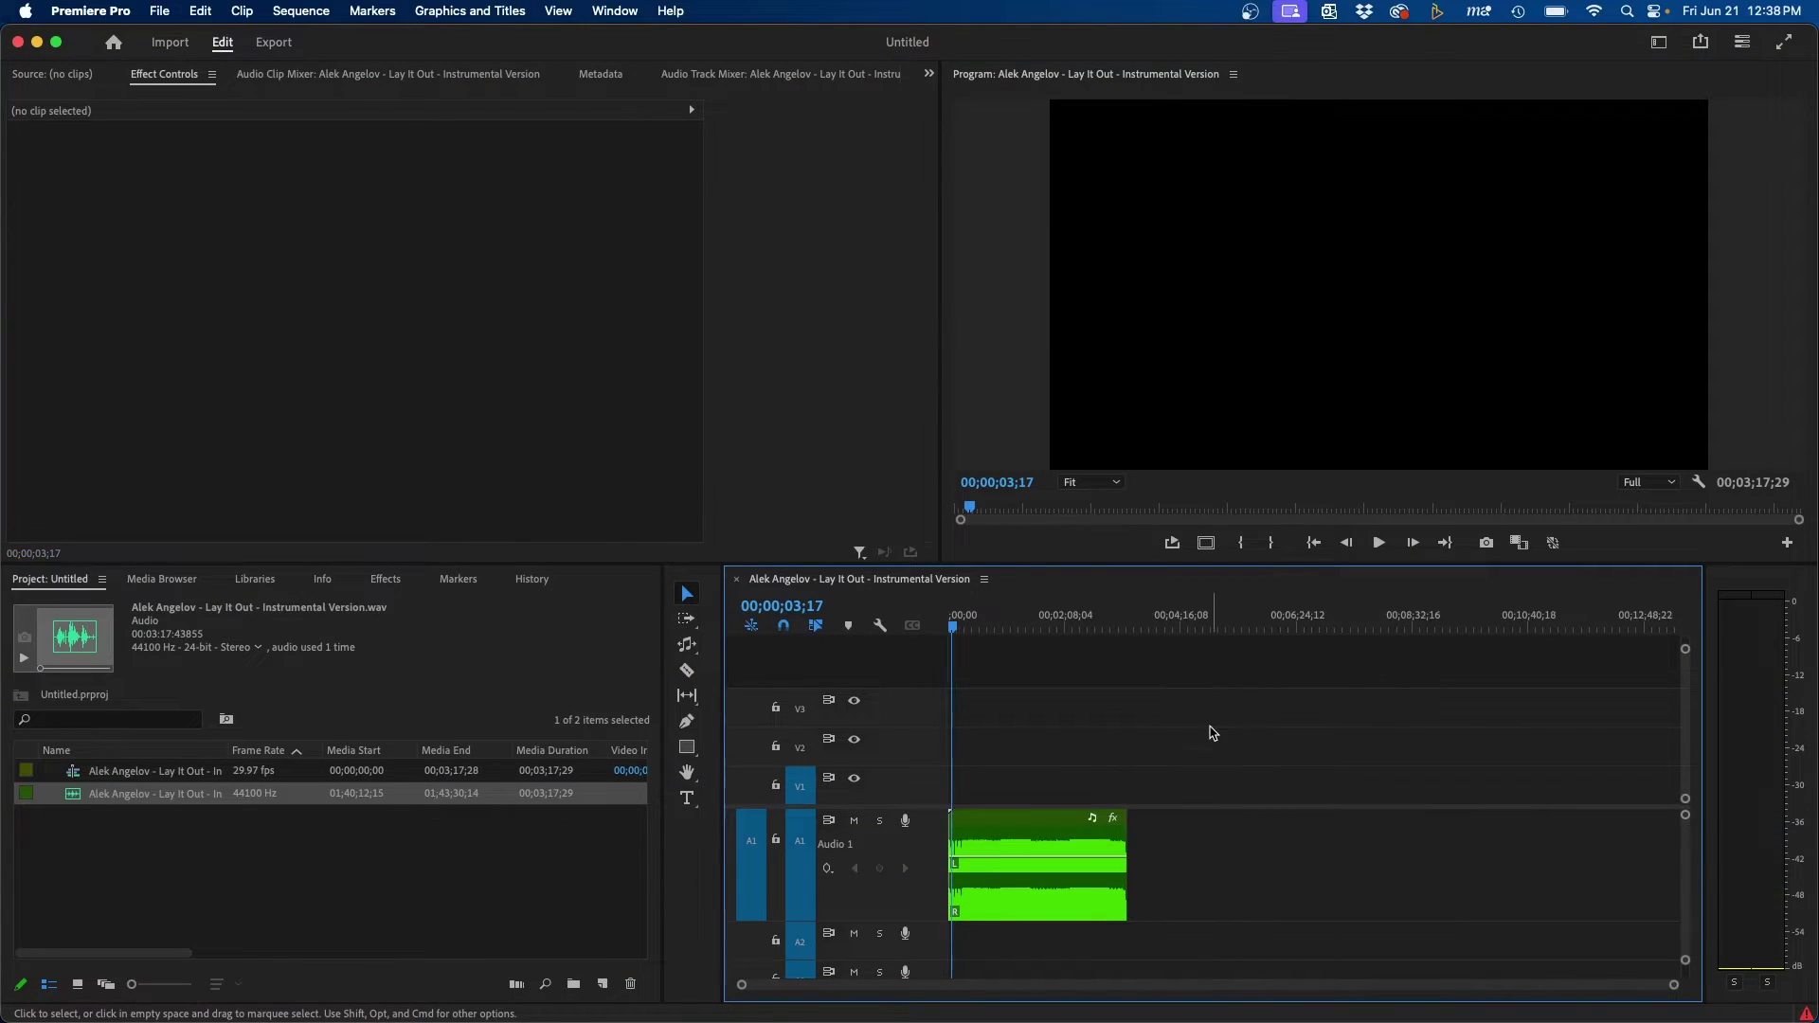
pyautogui.click(1040, 817)
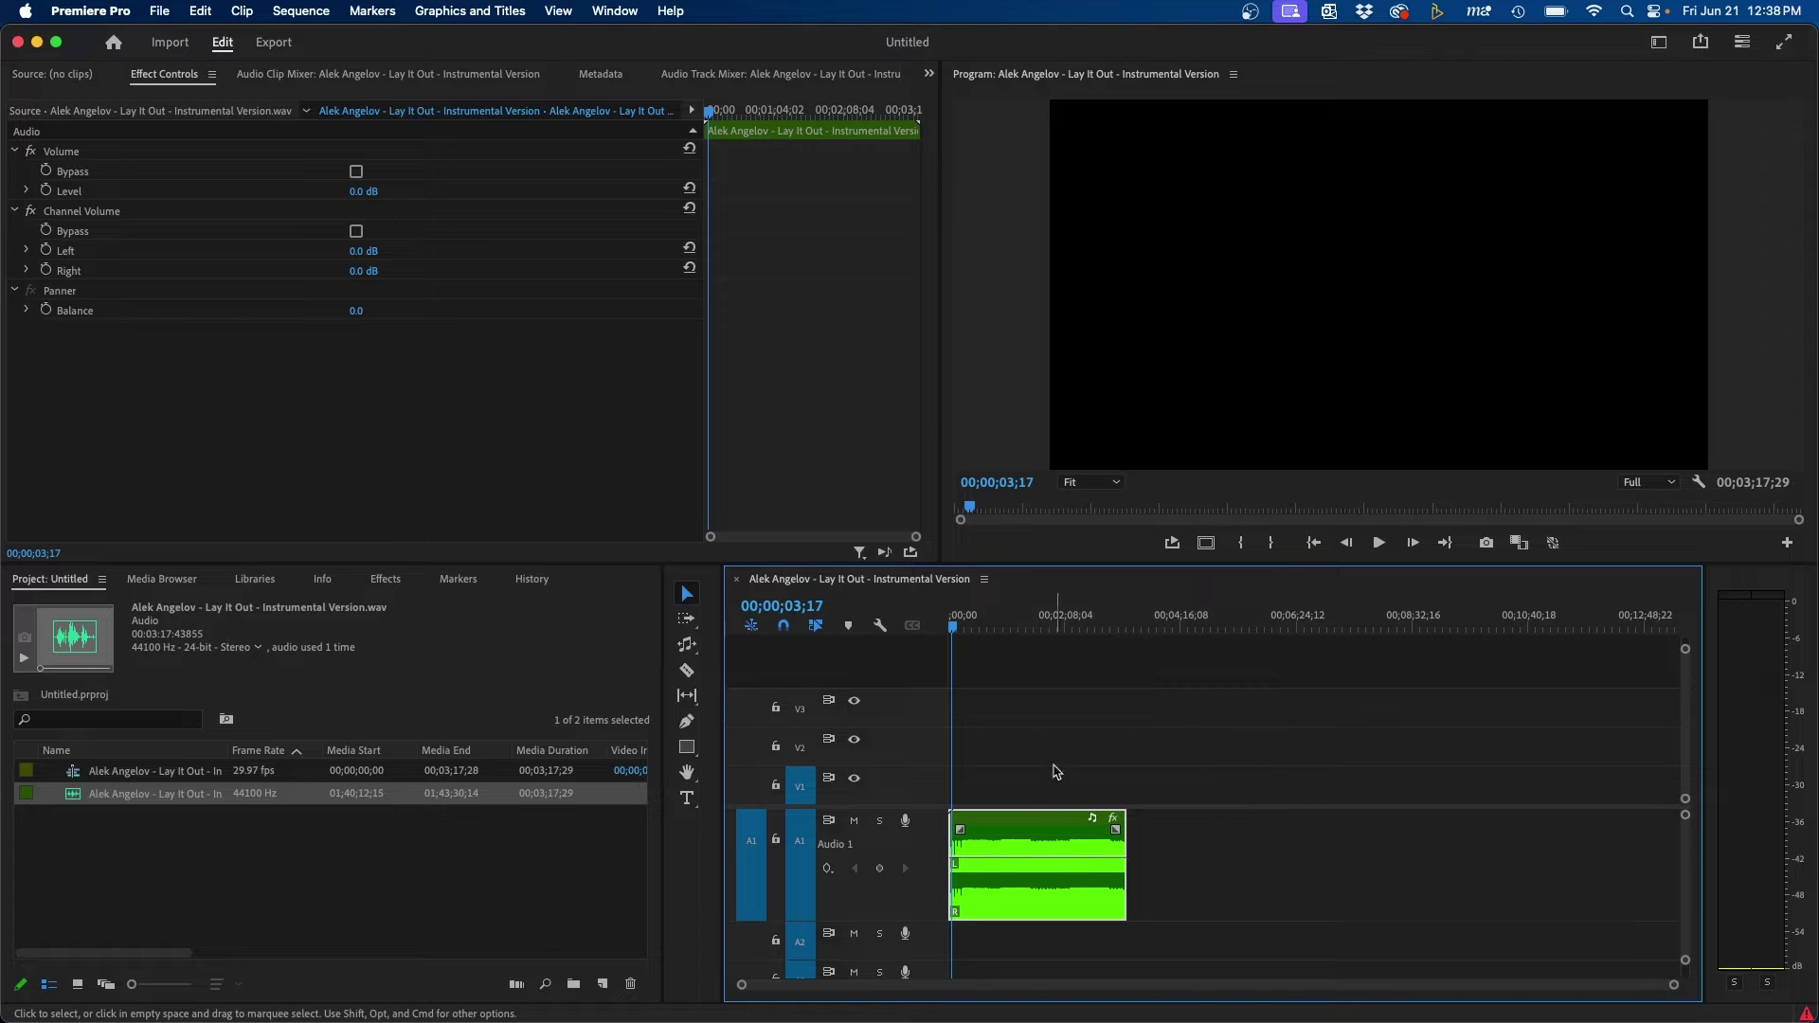
pyautogui.click(1659, 42)
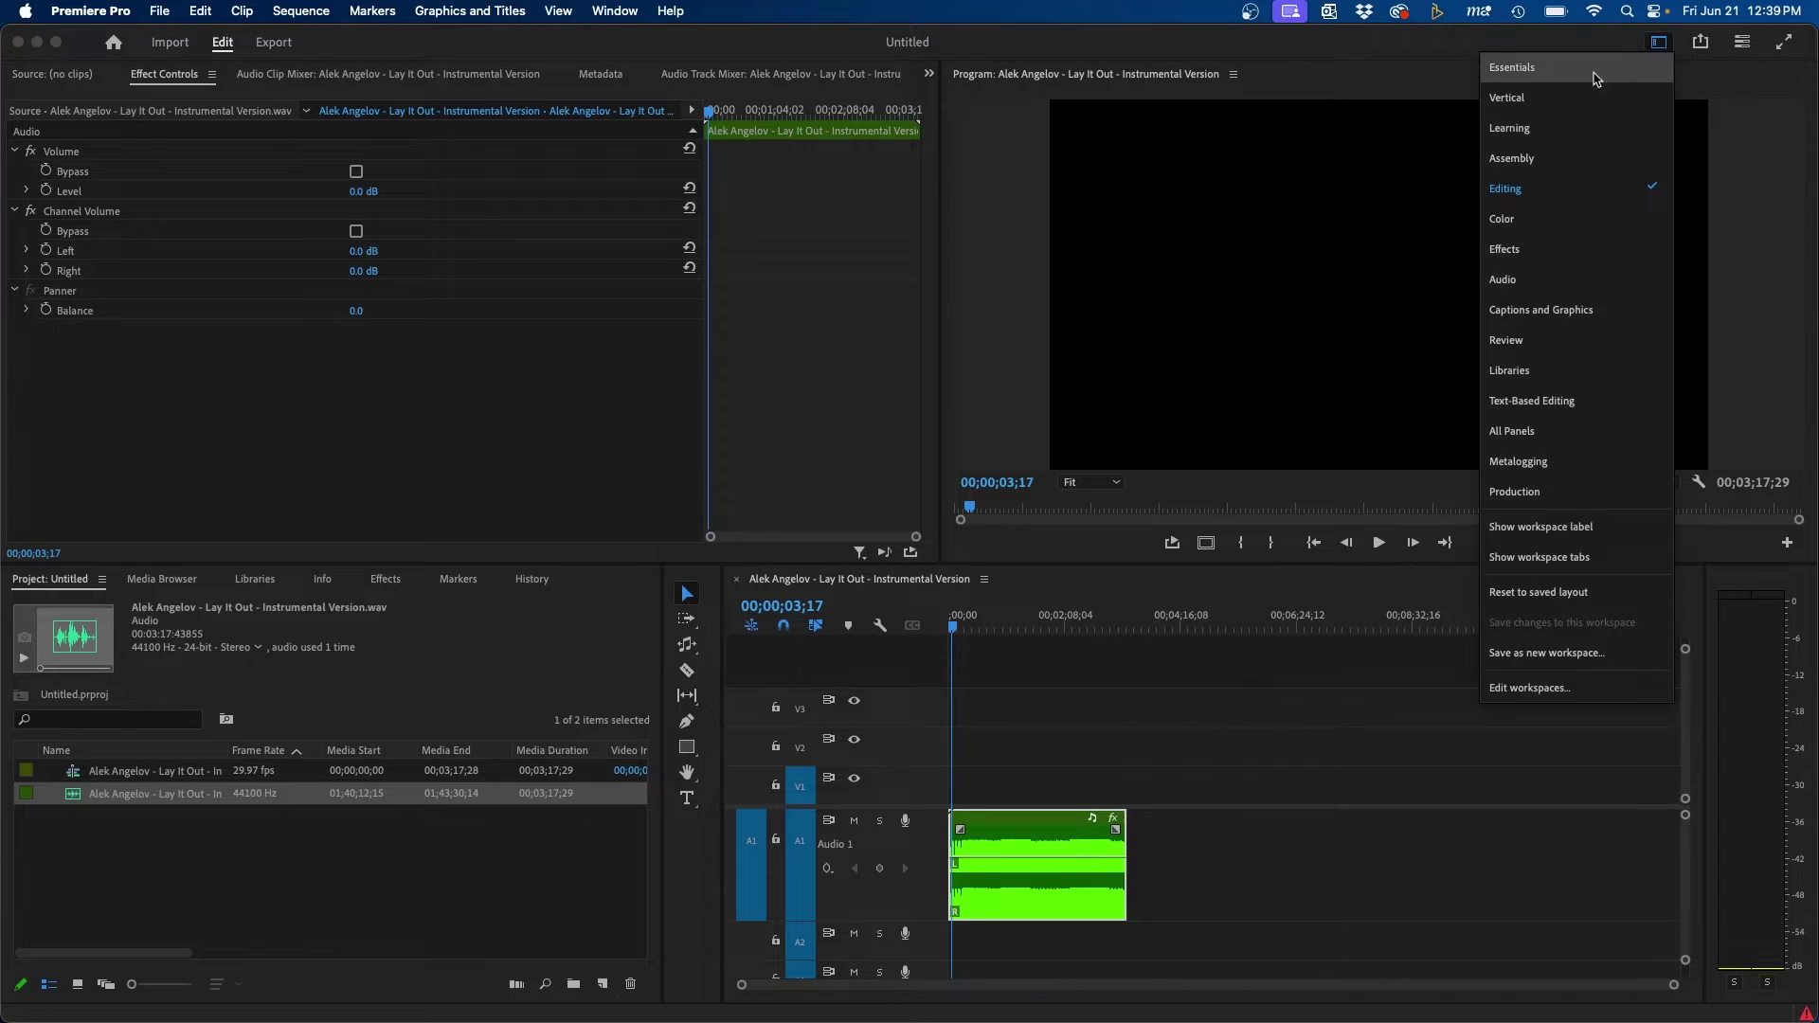
# Switch to the Audio workspace and keep the Essential Sound panel shown beside the timeline.
pyautogui.click(1554, 280)
pyautogui.click(1538, 86)
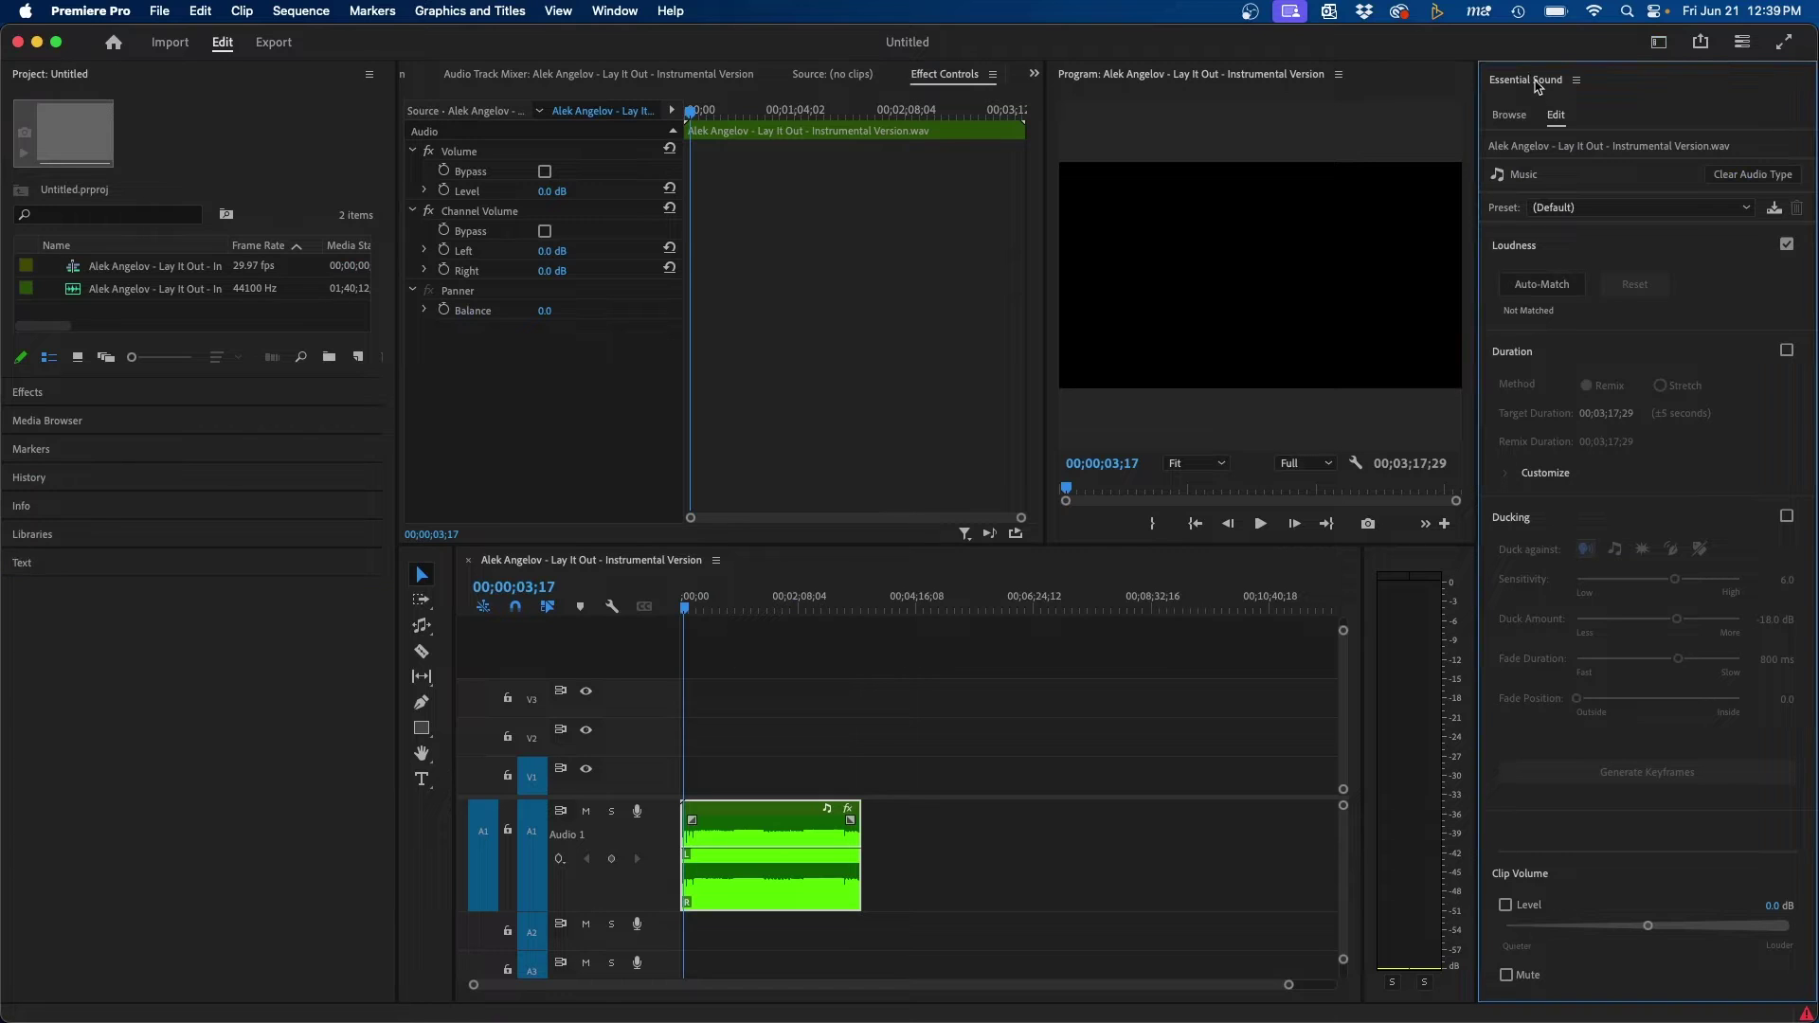
pyautogui.click(615, 11)
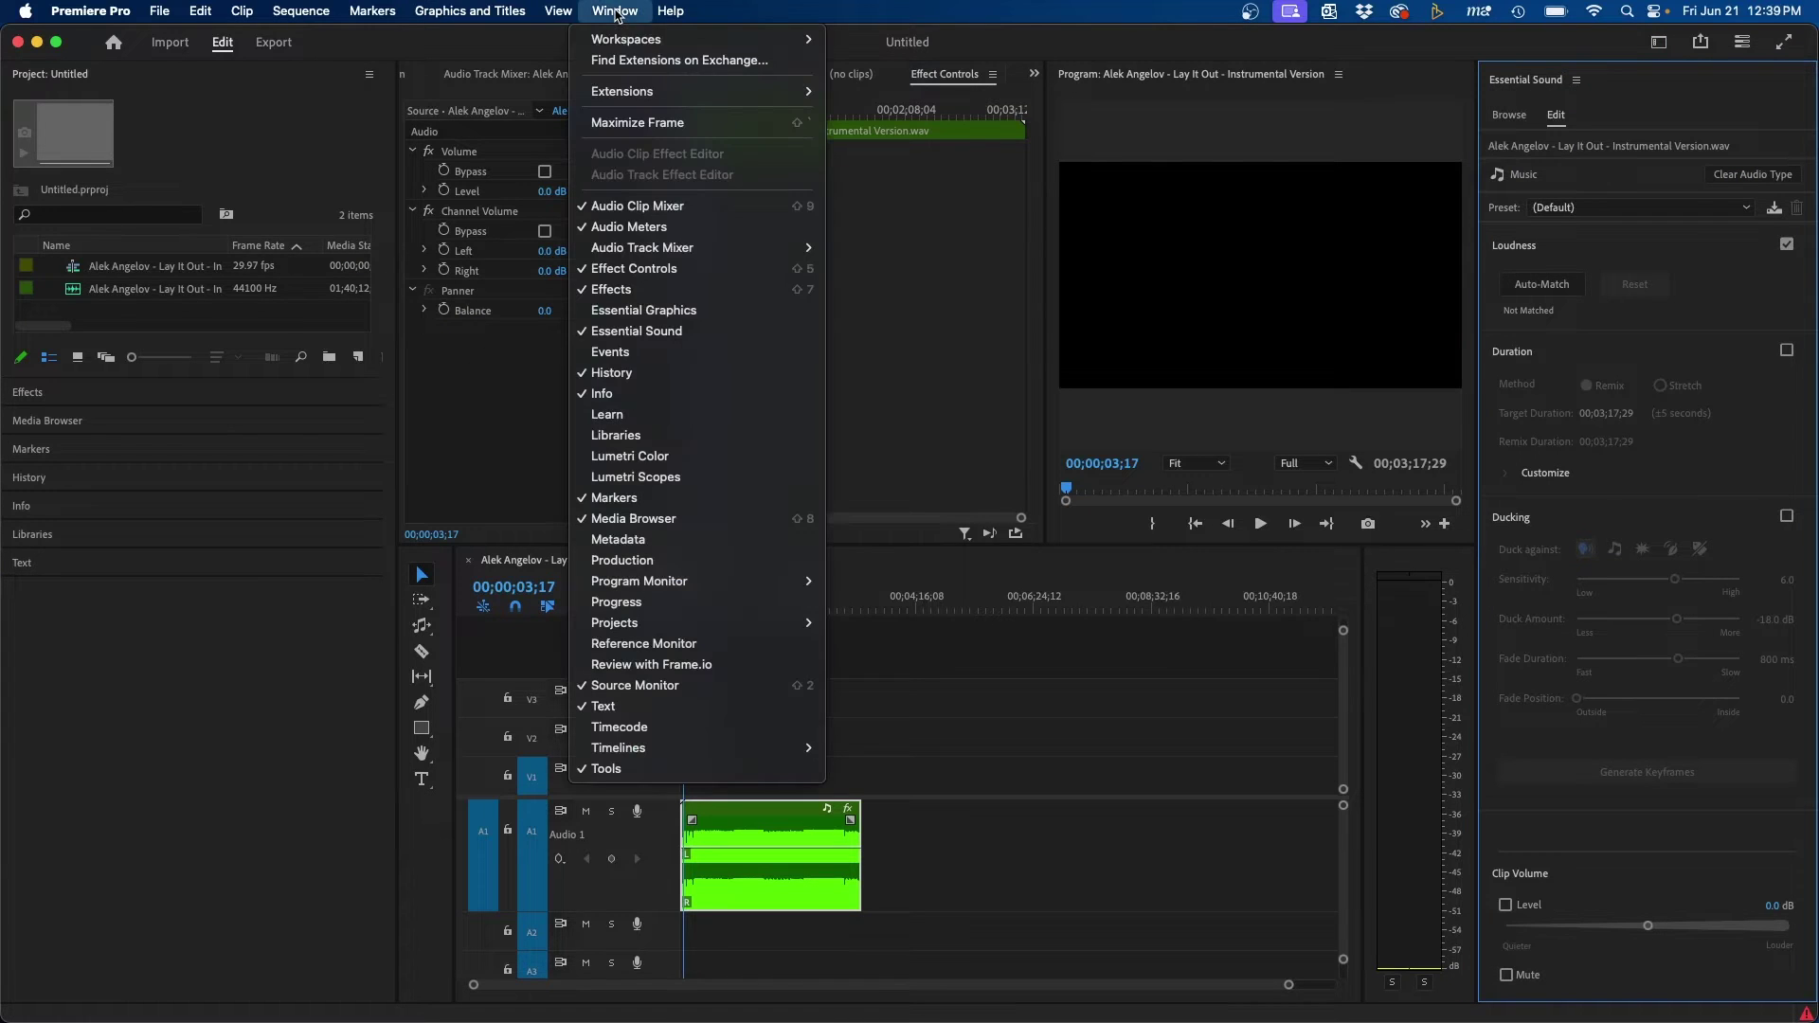
pyautogui.click(648, 331)
pyautogui.click(758, 724)
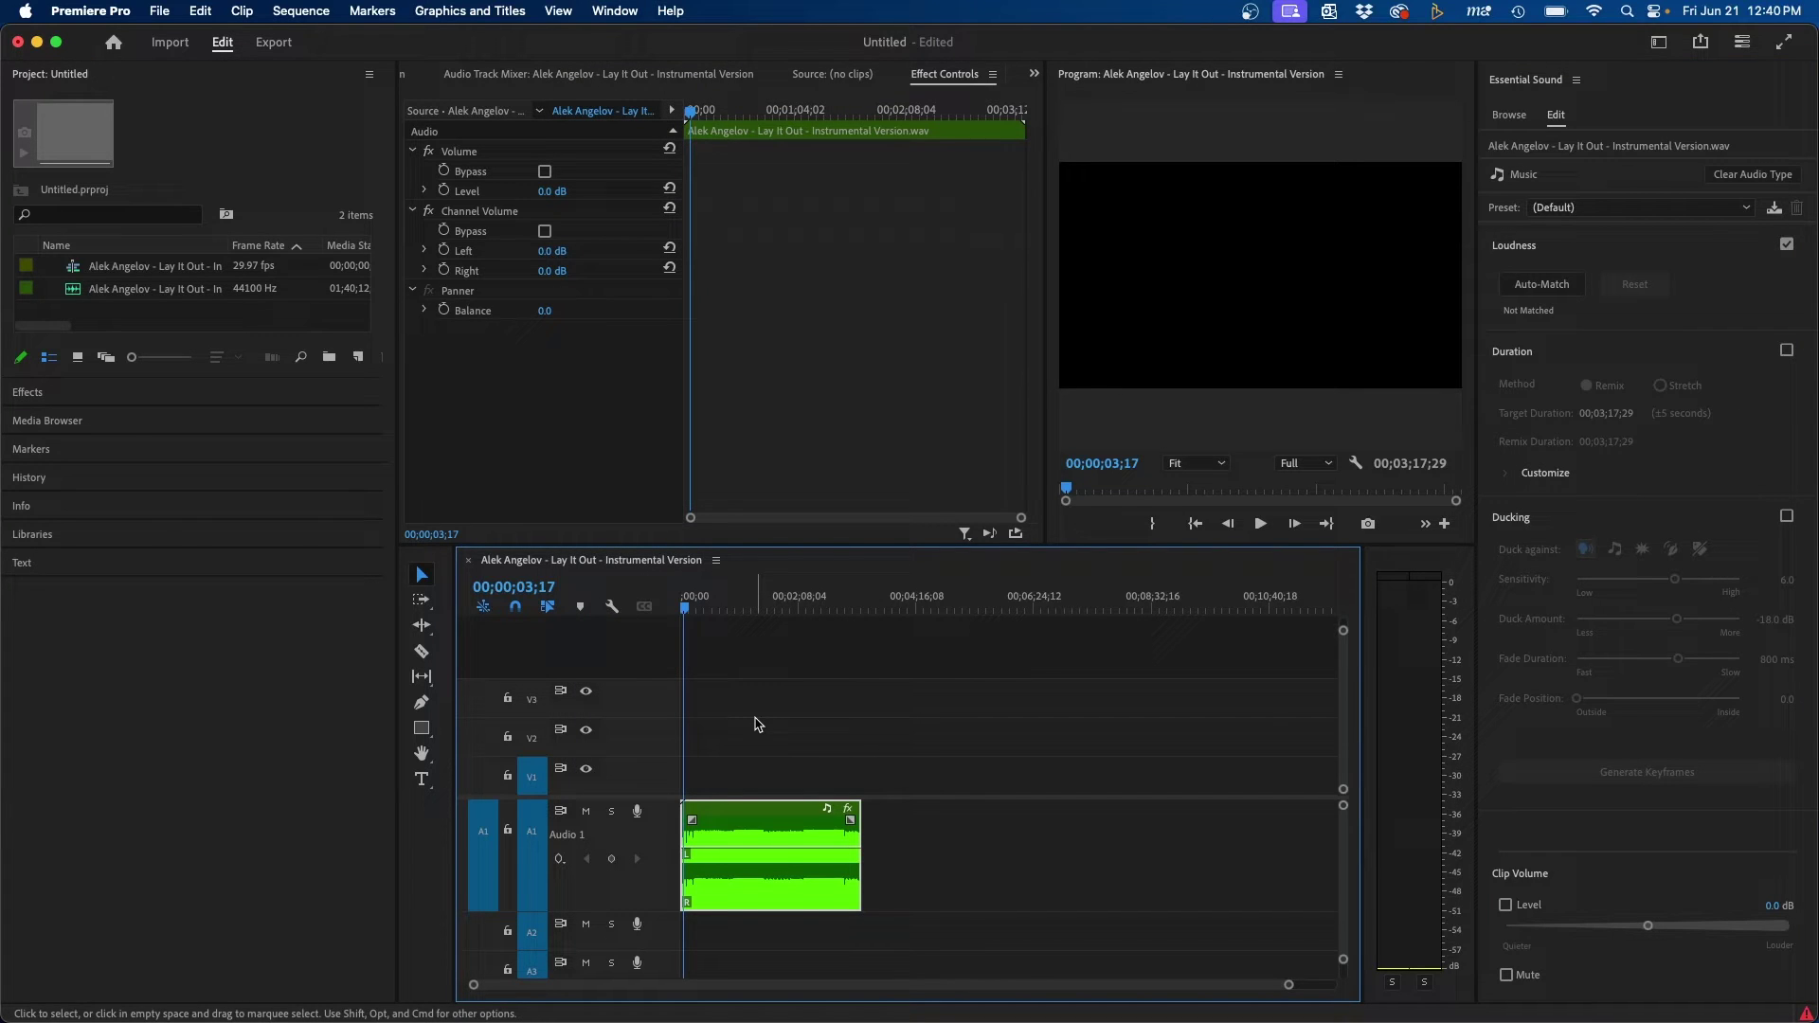
# Use the Remix Tool to lengthen the music clip to a 00;11;50;08 target, remixed to 00;12;40;13.
pyautogui.click(423, 628)
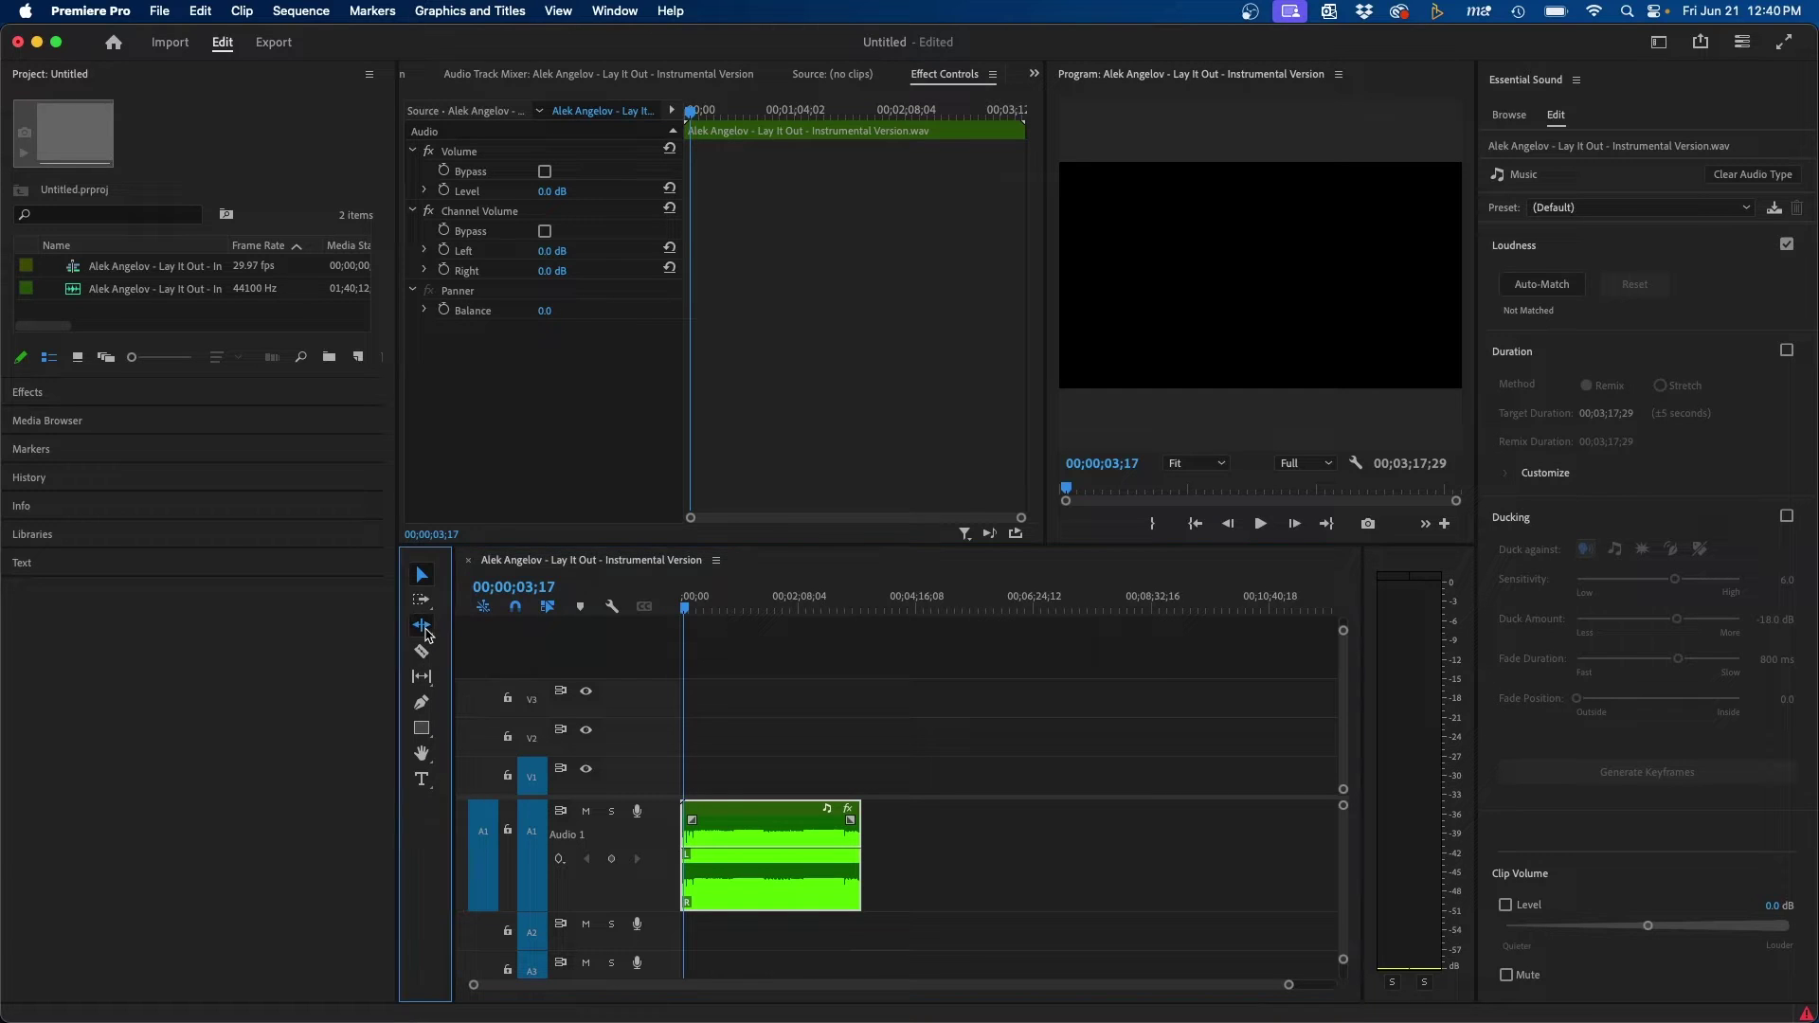
pyautogui.click(500, 689)
pyautogui.moveTo(865, 829); pyautogui.dragTo(1269, 826)
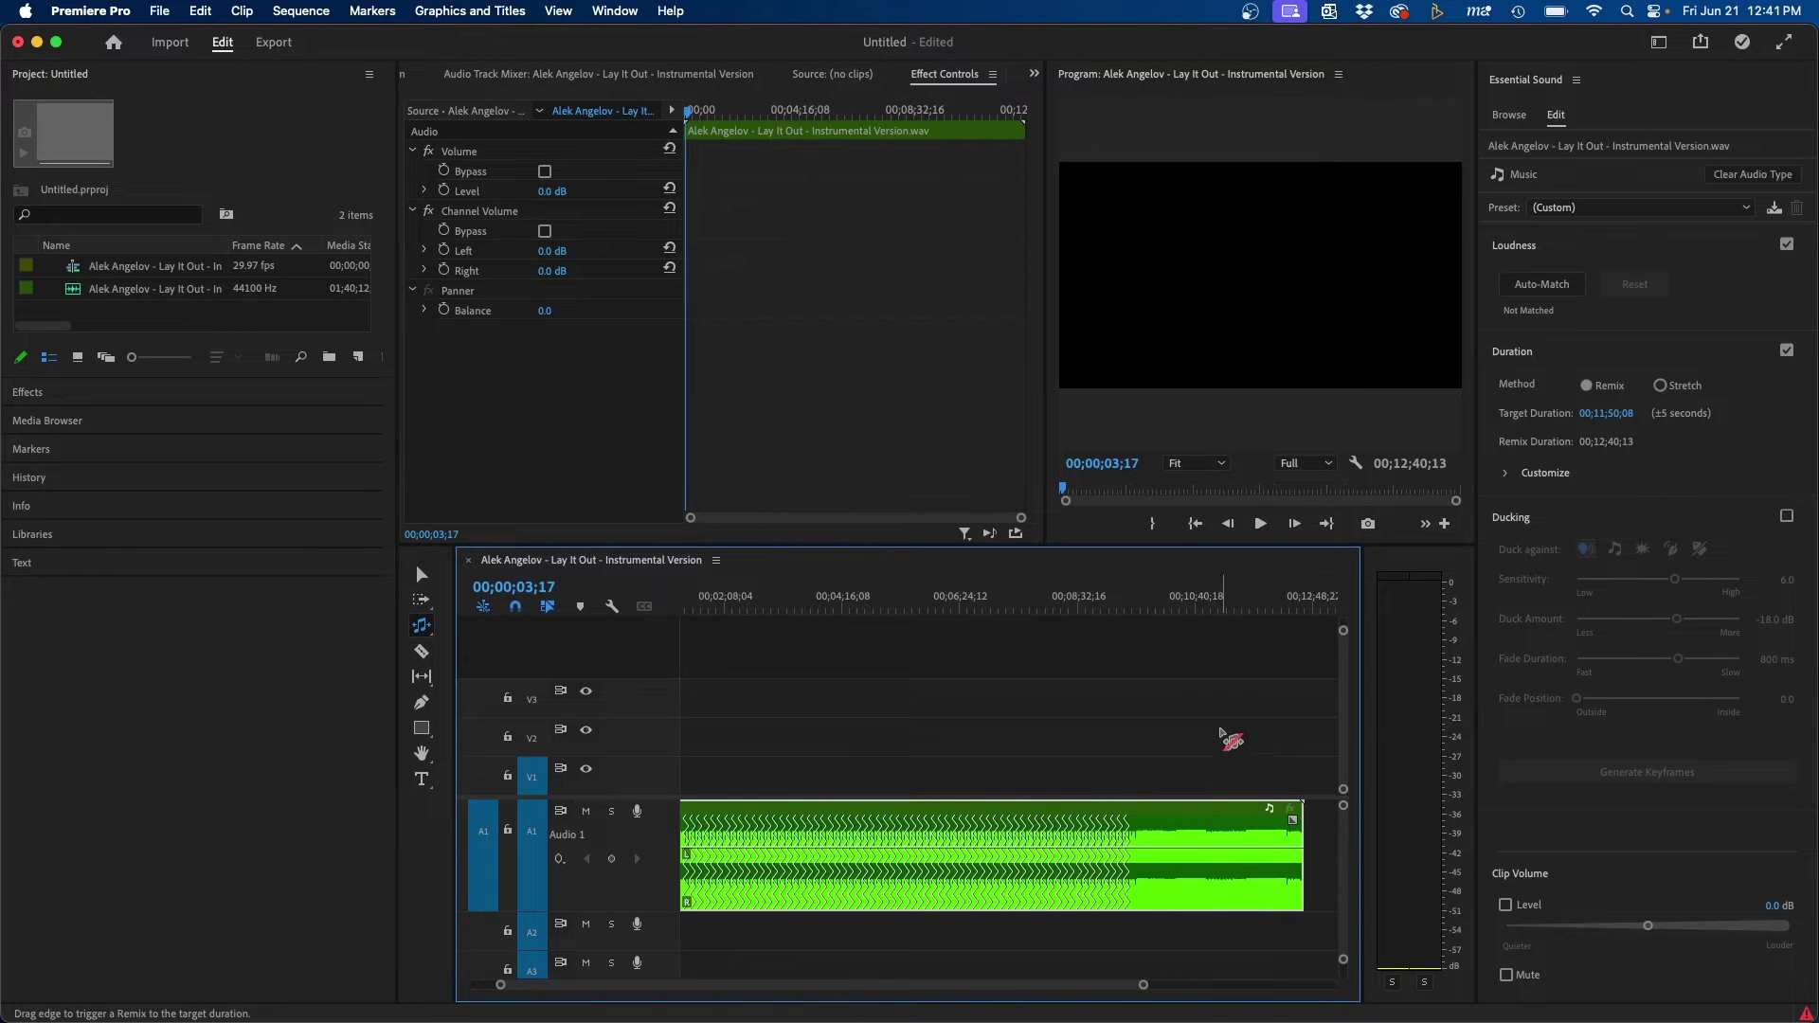
pyautogui.press('\\')
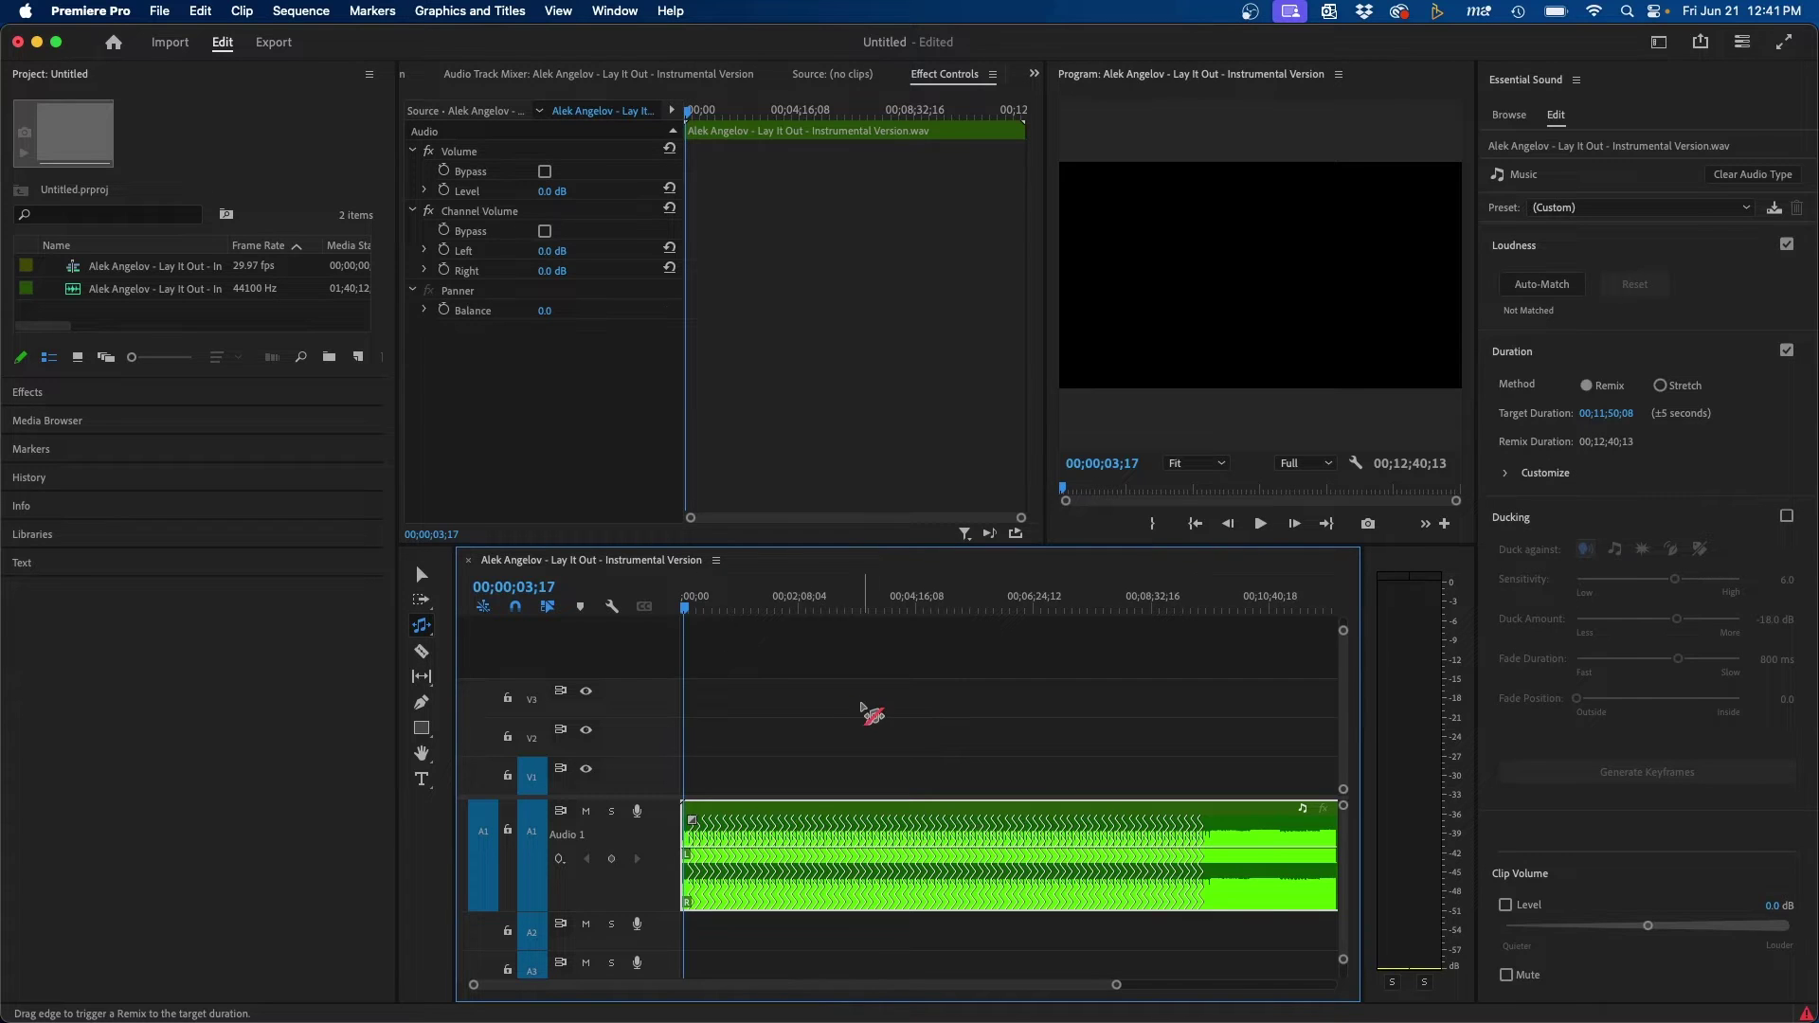
pyautogui.press('=')
pyautogui.press('=')
pyautogui.press('=')
pyautogui.press('=')
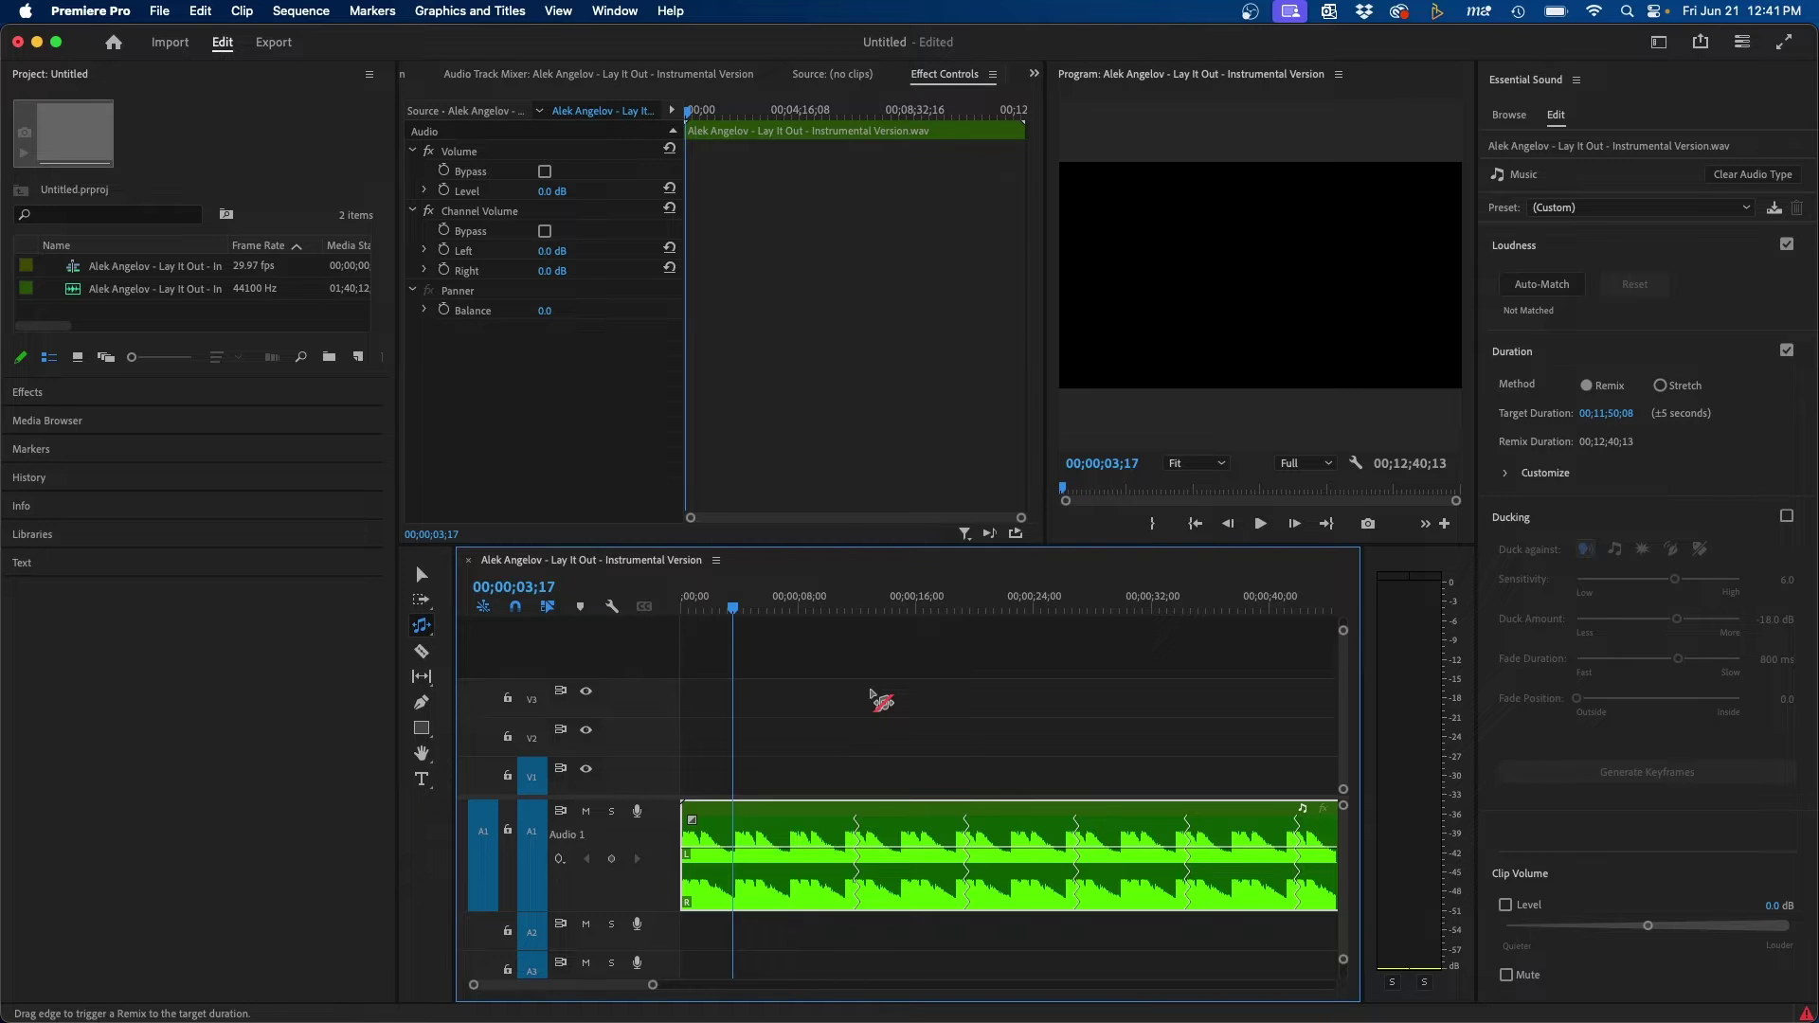
pyautogui.press('-')
pyautogui.press('-')
pyautogui.press('-')
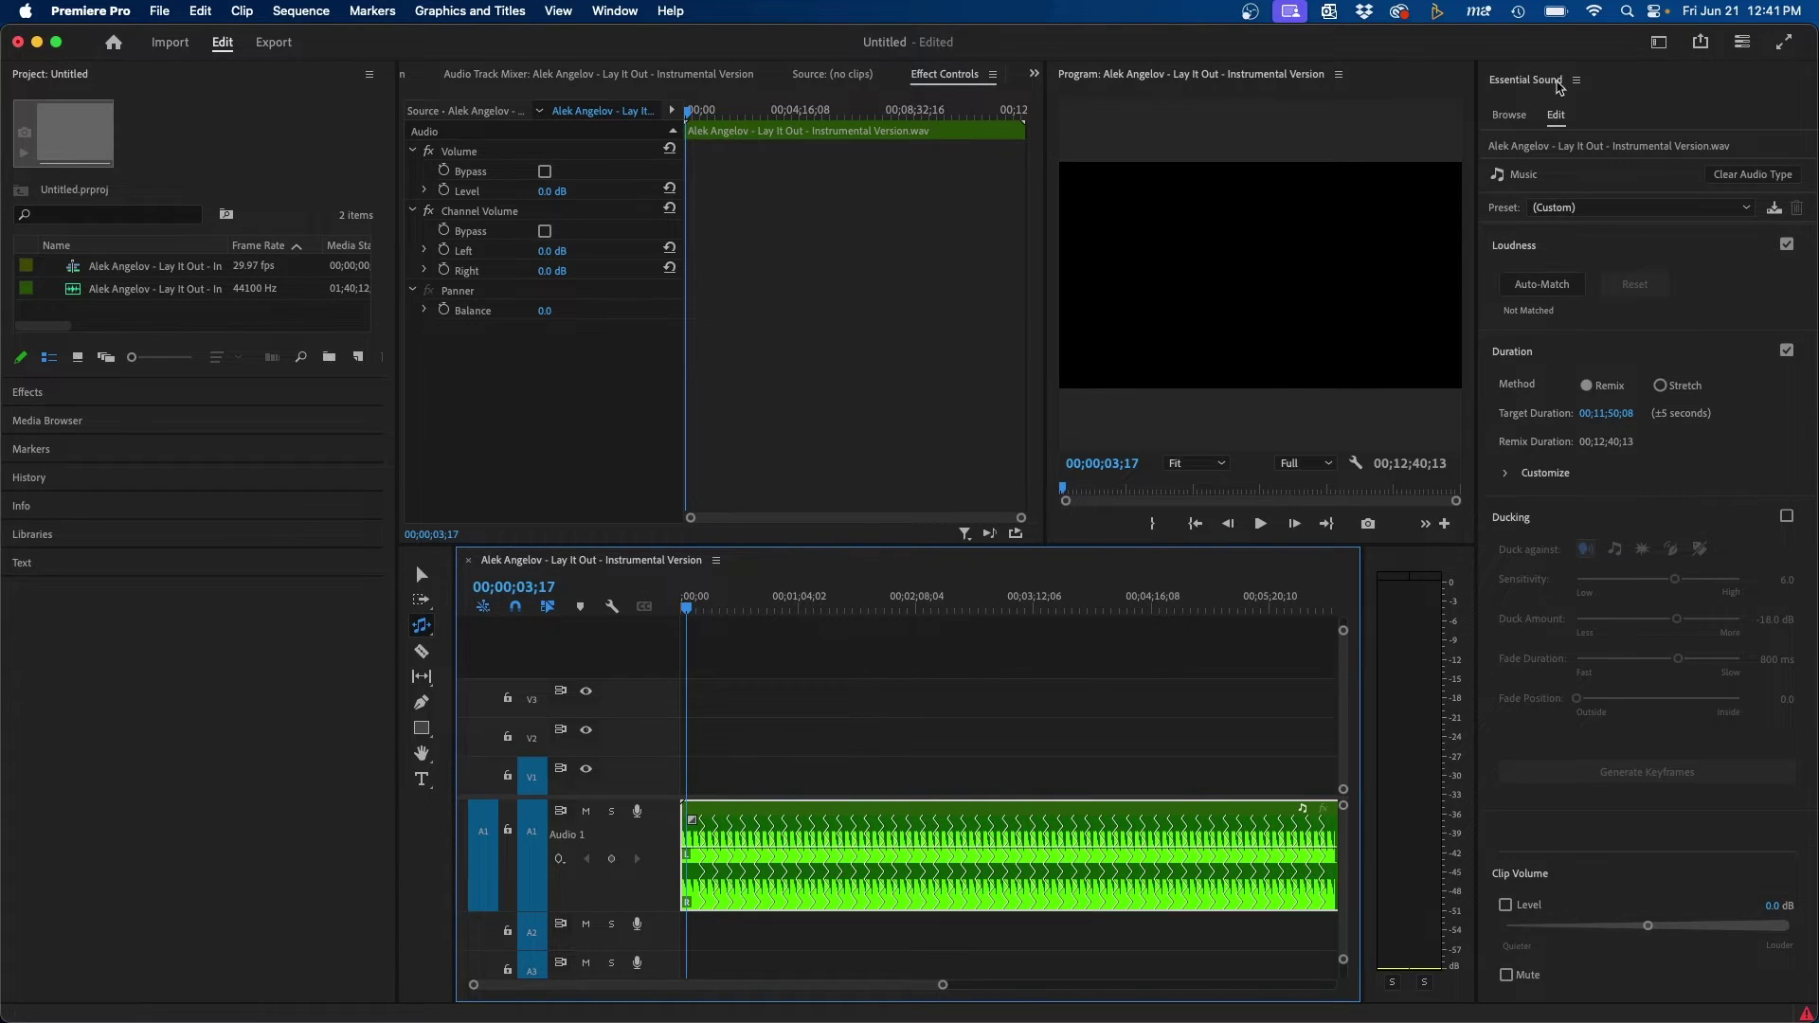
# Lower the remix Segments value to 0, giving a 00;11;55;12 remix duration.
pyautogui.click(1542, 84)
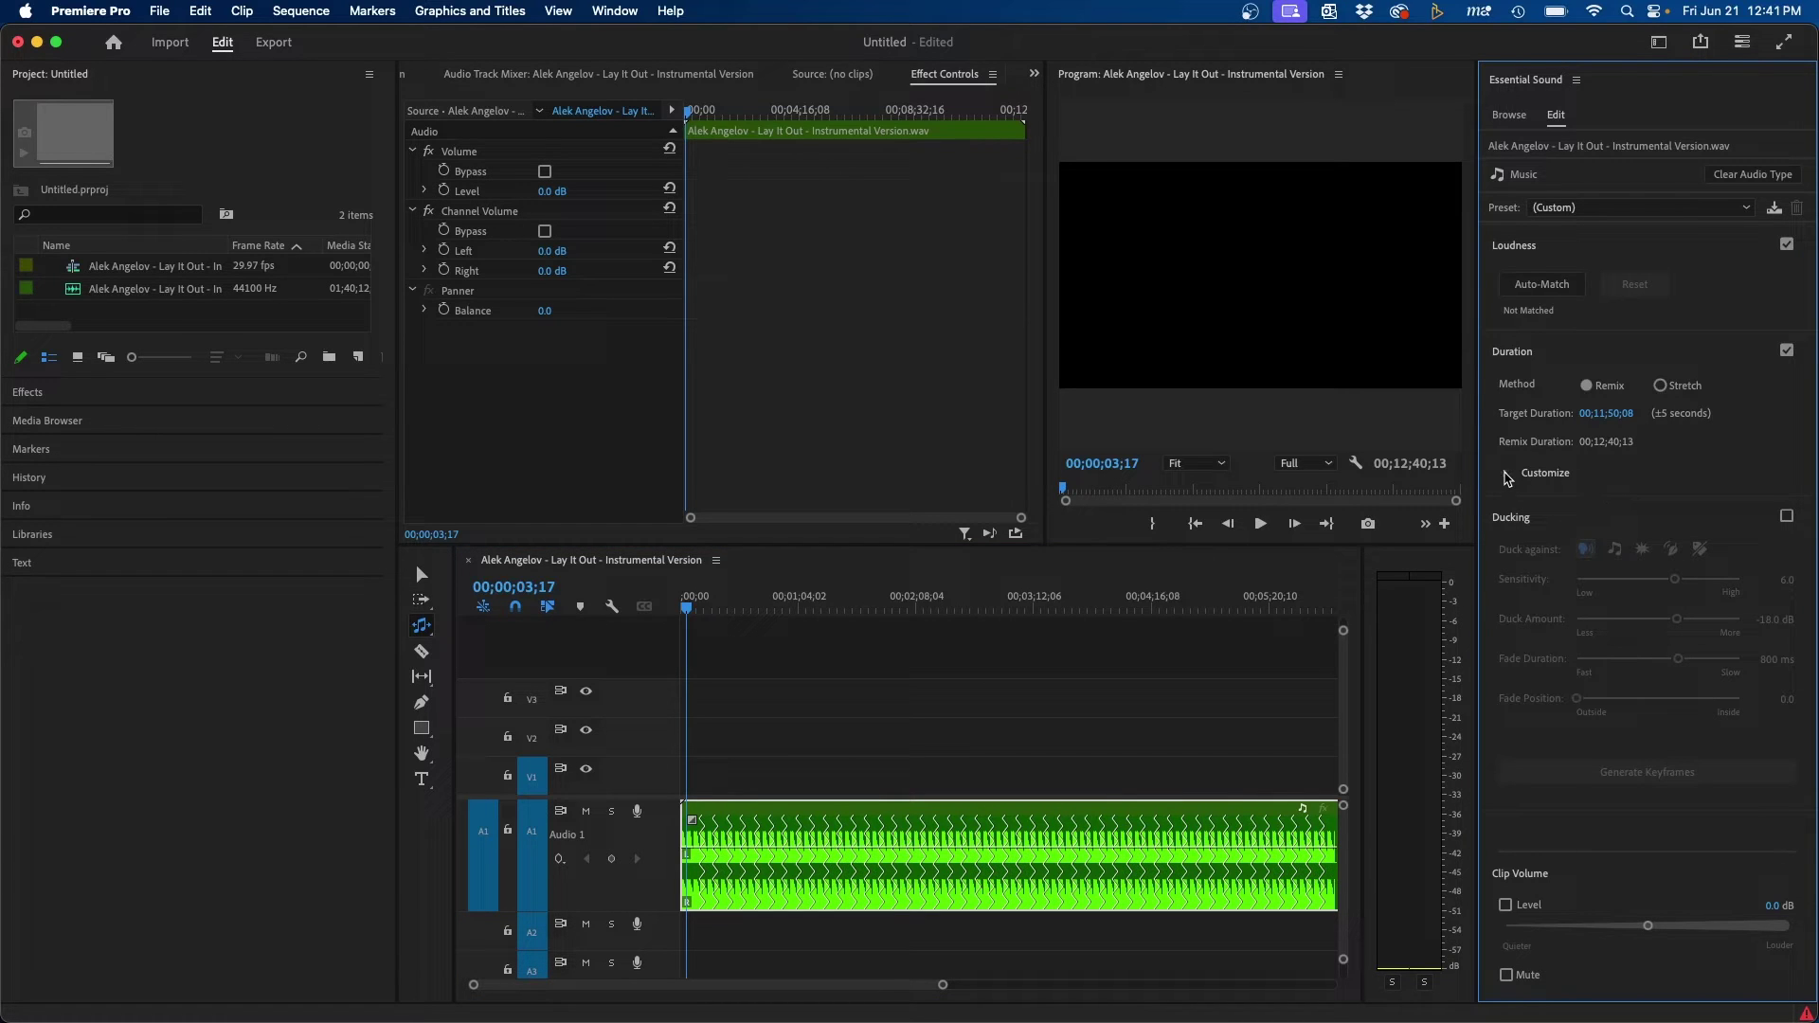
pyautogui.click(1507, 475)
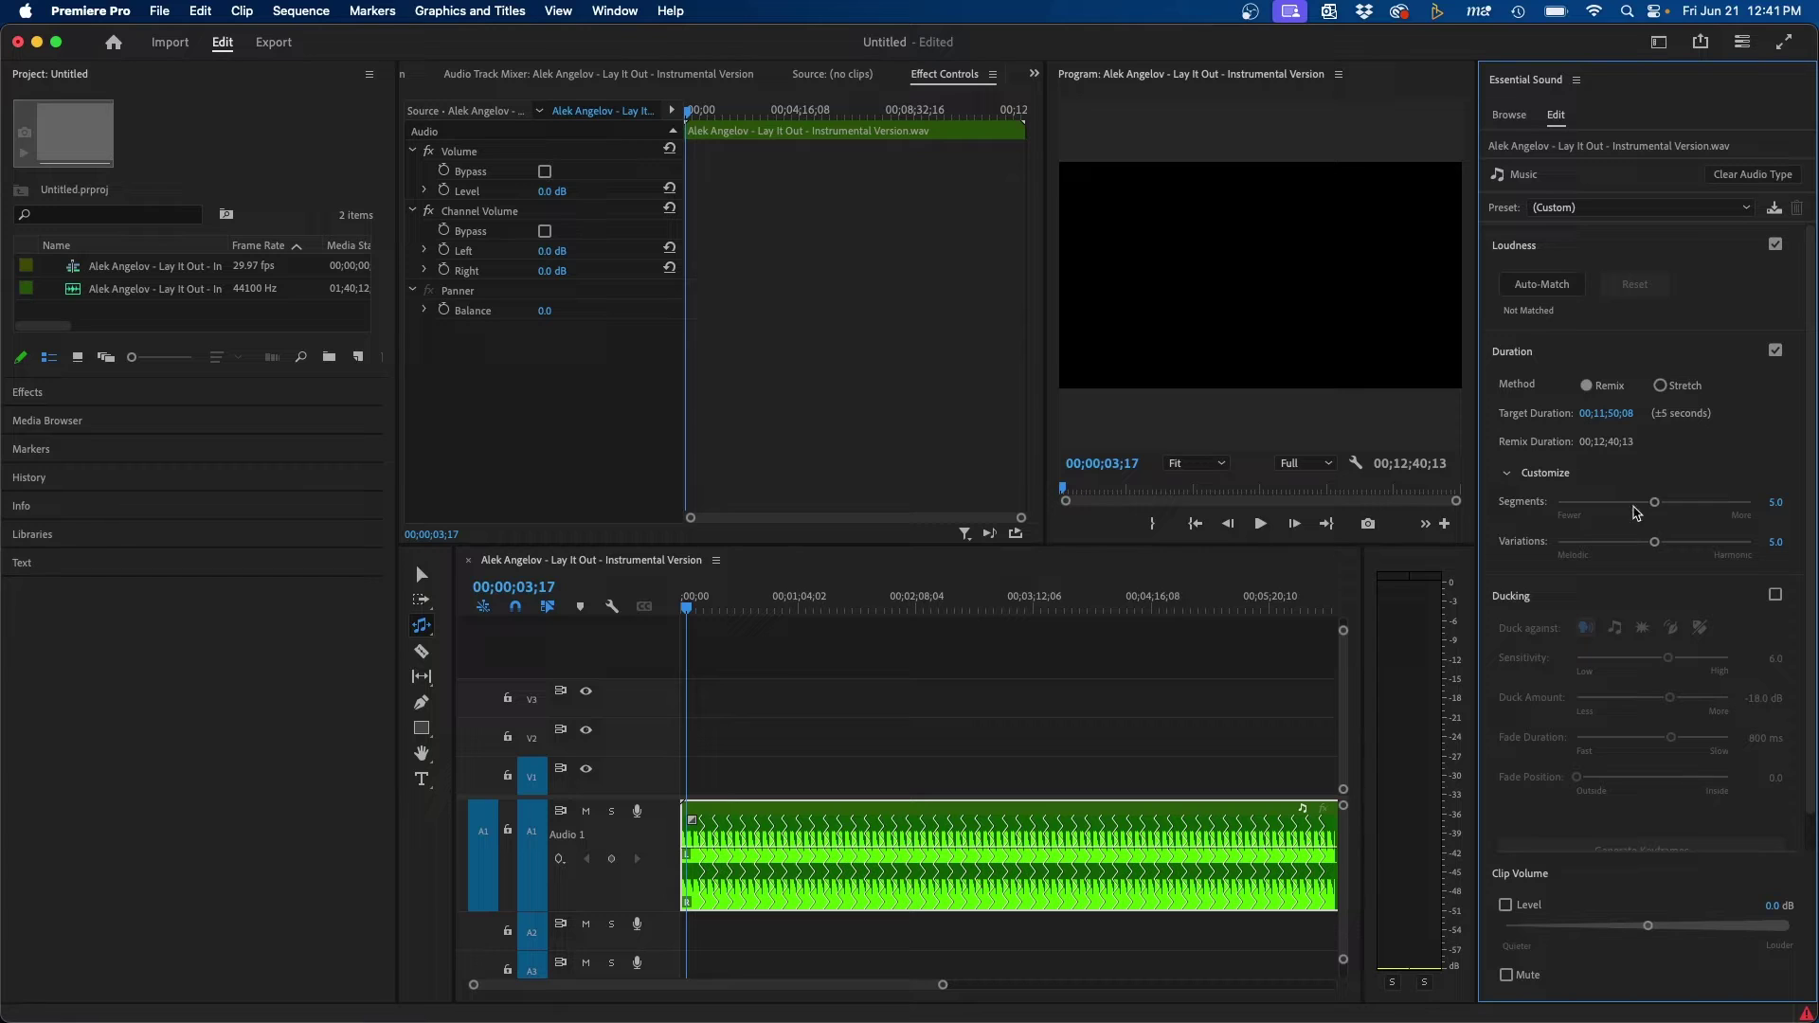
pyautogui.moveTo(1656, 505); pyautogui.dragTo(1620, 505)
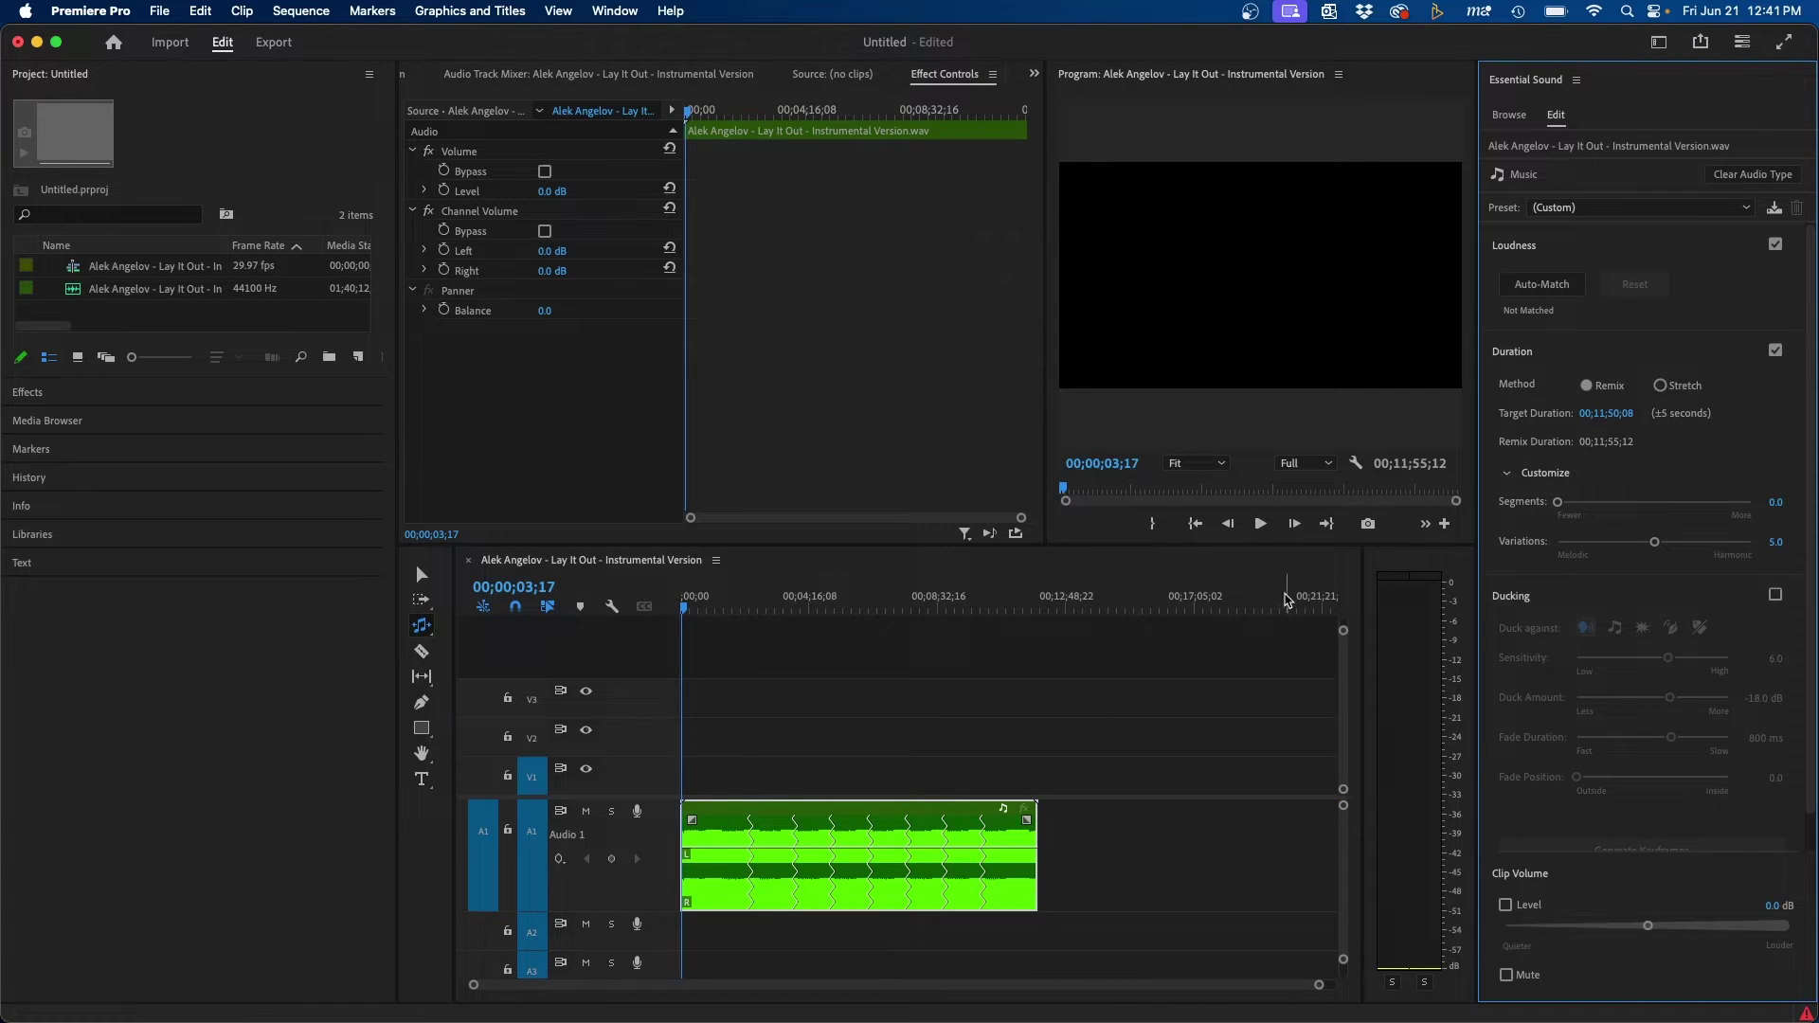
# Move the playhead to the remix cut near 2:12 and audition the transition.
pyautogui.click(735, 602)
pyautogui.moveTo(736, 603); pyautogui.dragTo(747, 603)
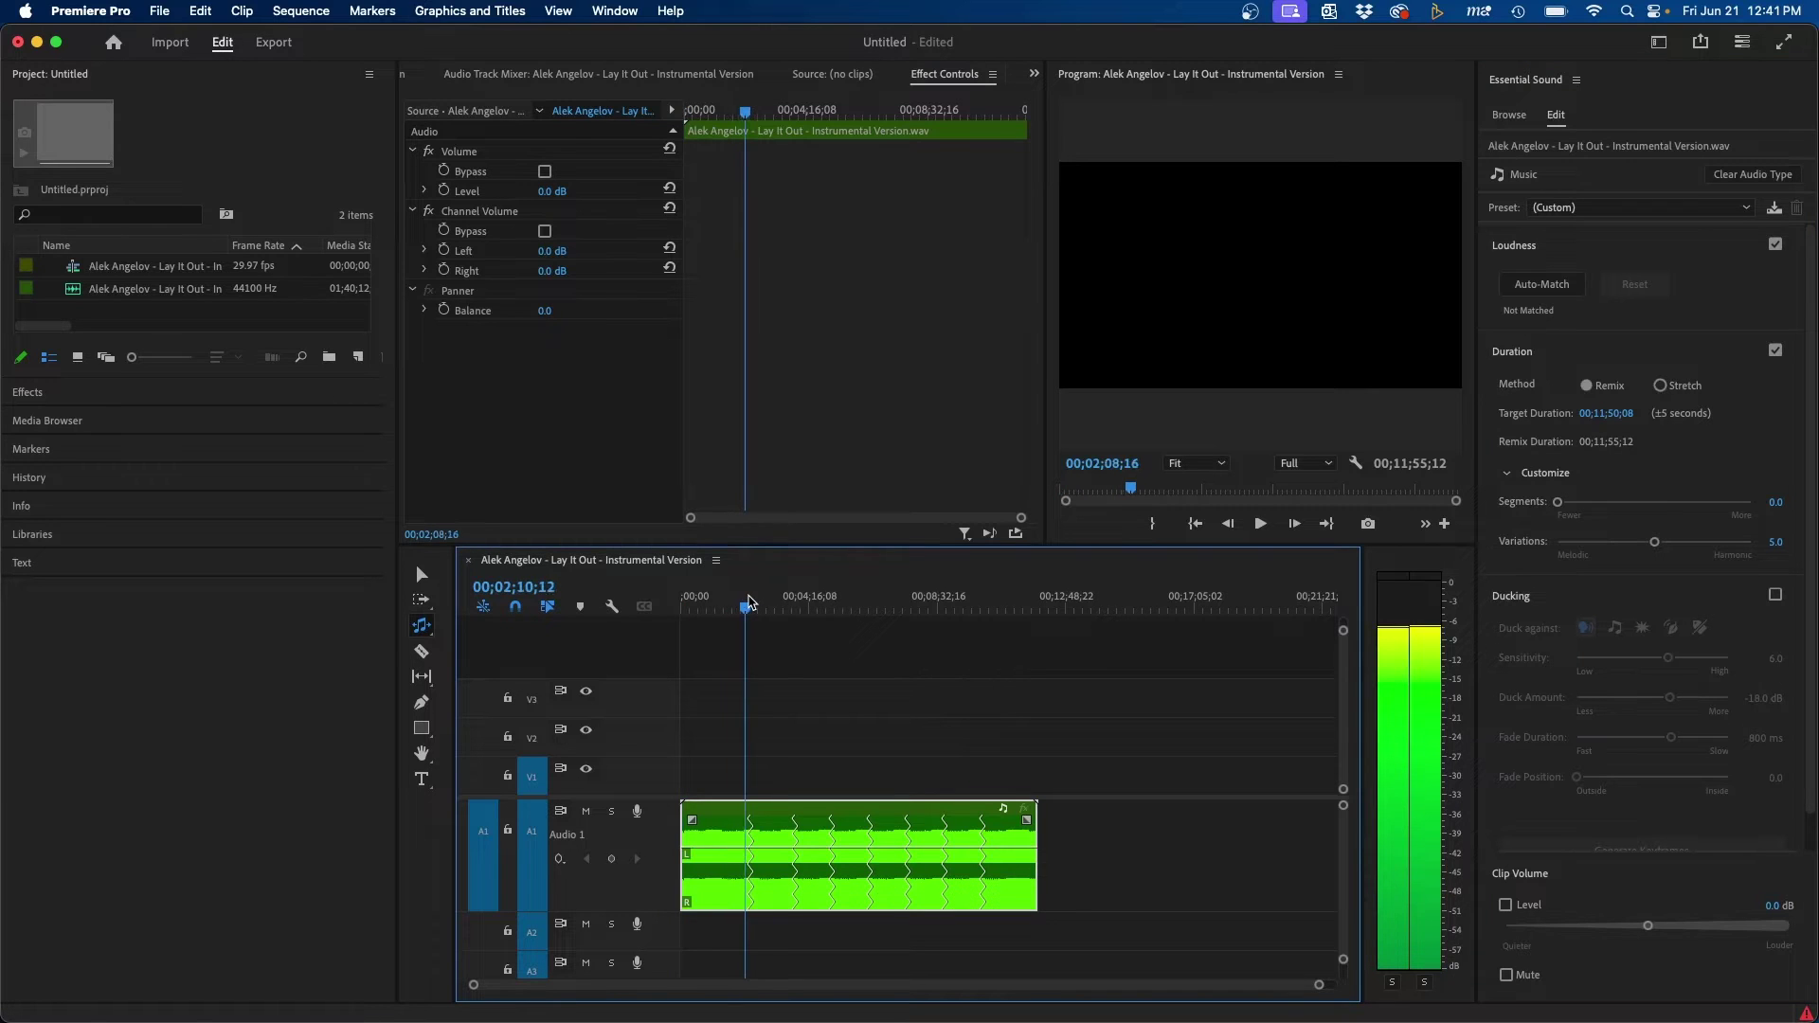
pyautogui.press('=')
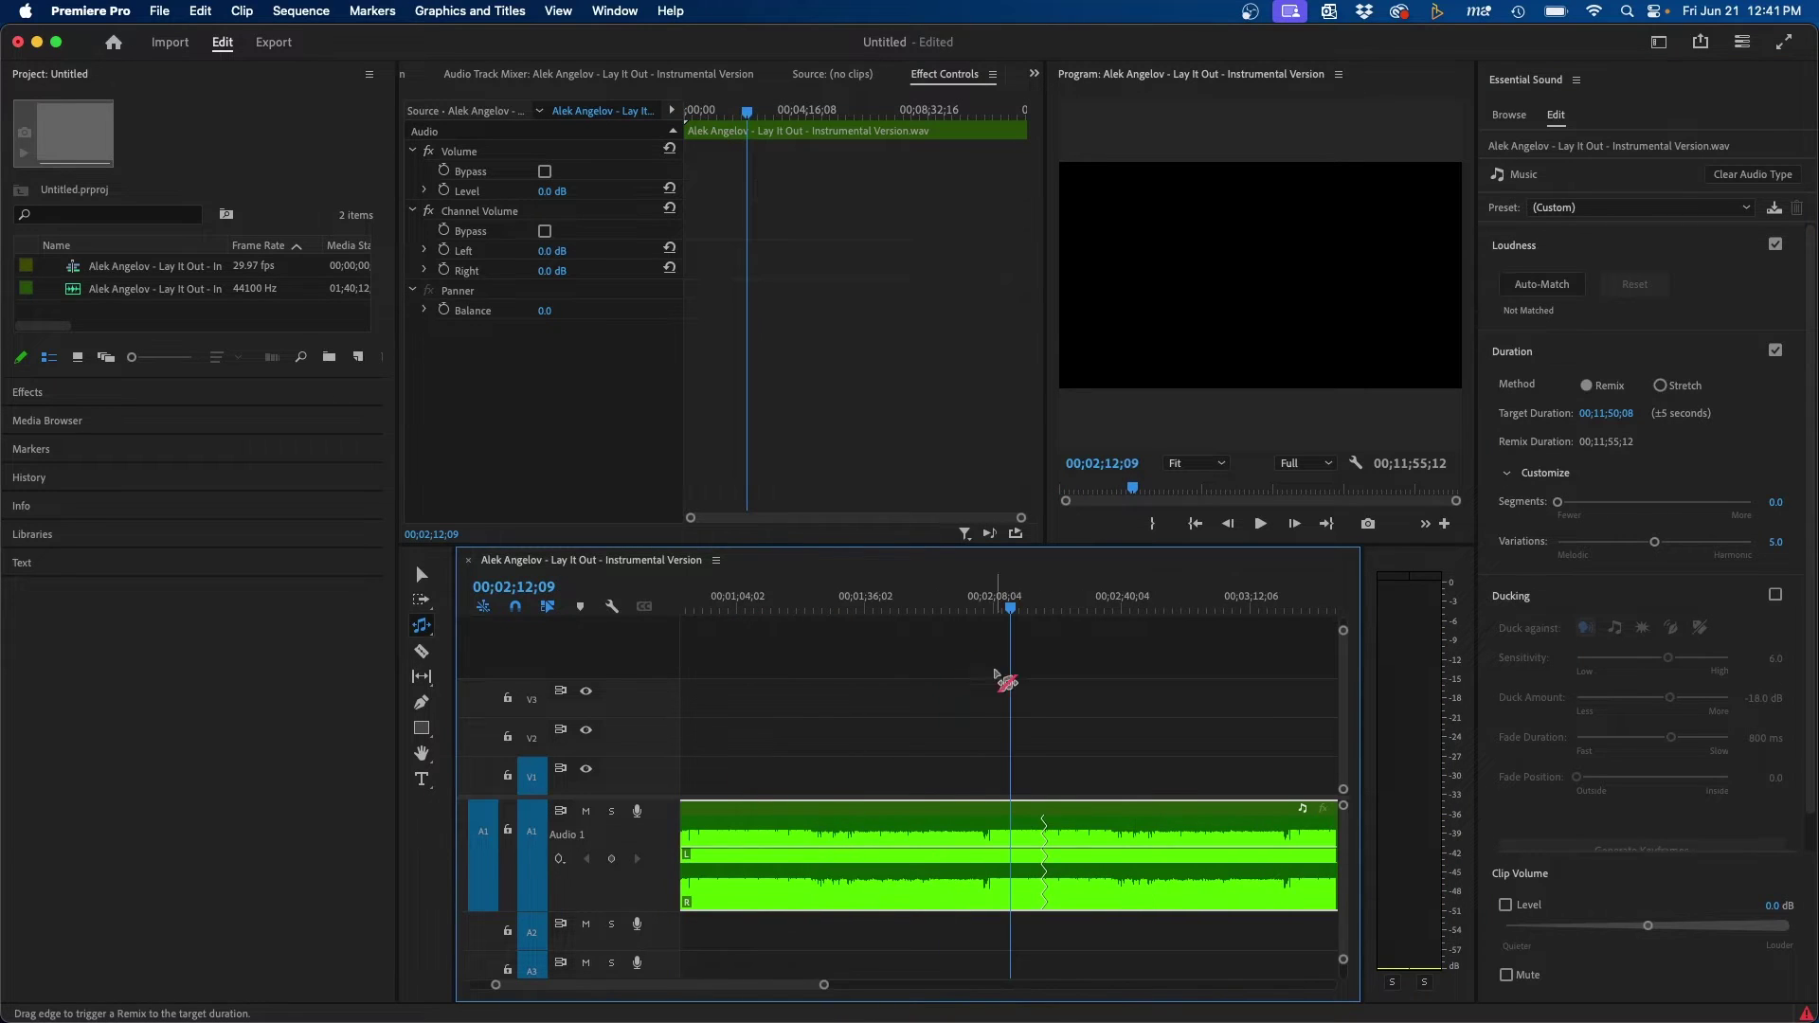
pyautogui.press('space')
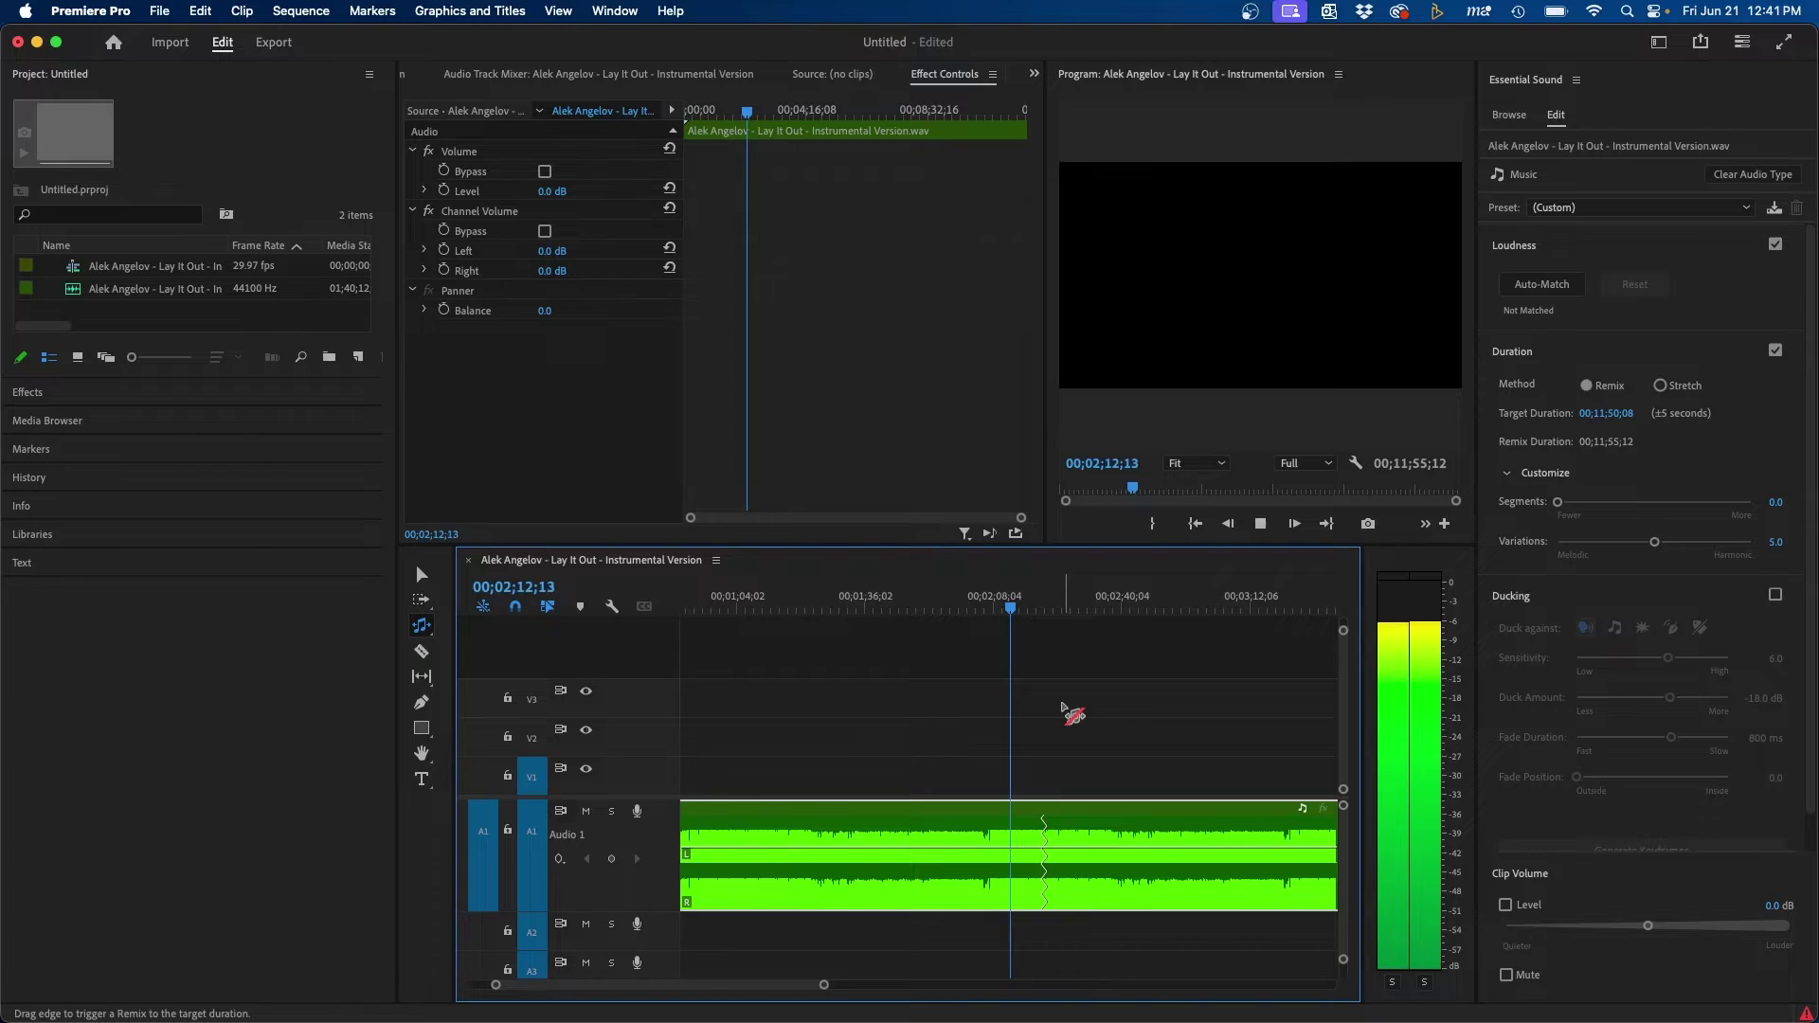
pyautogui.press('=')
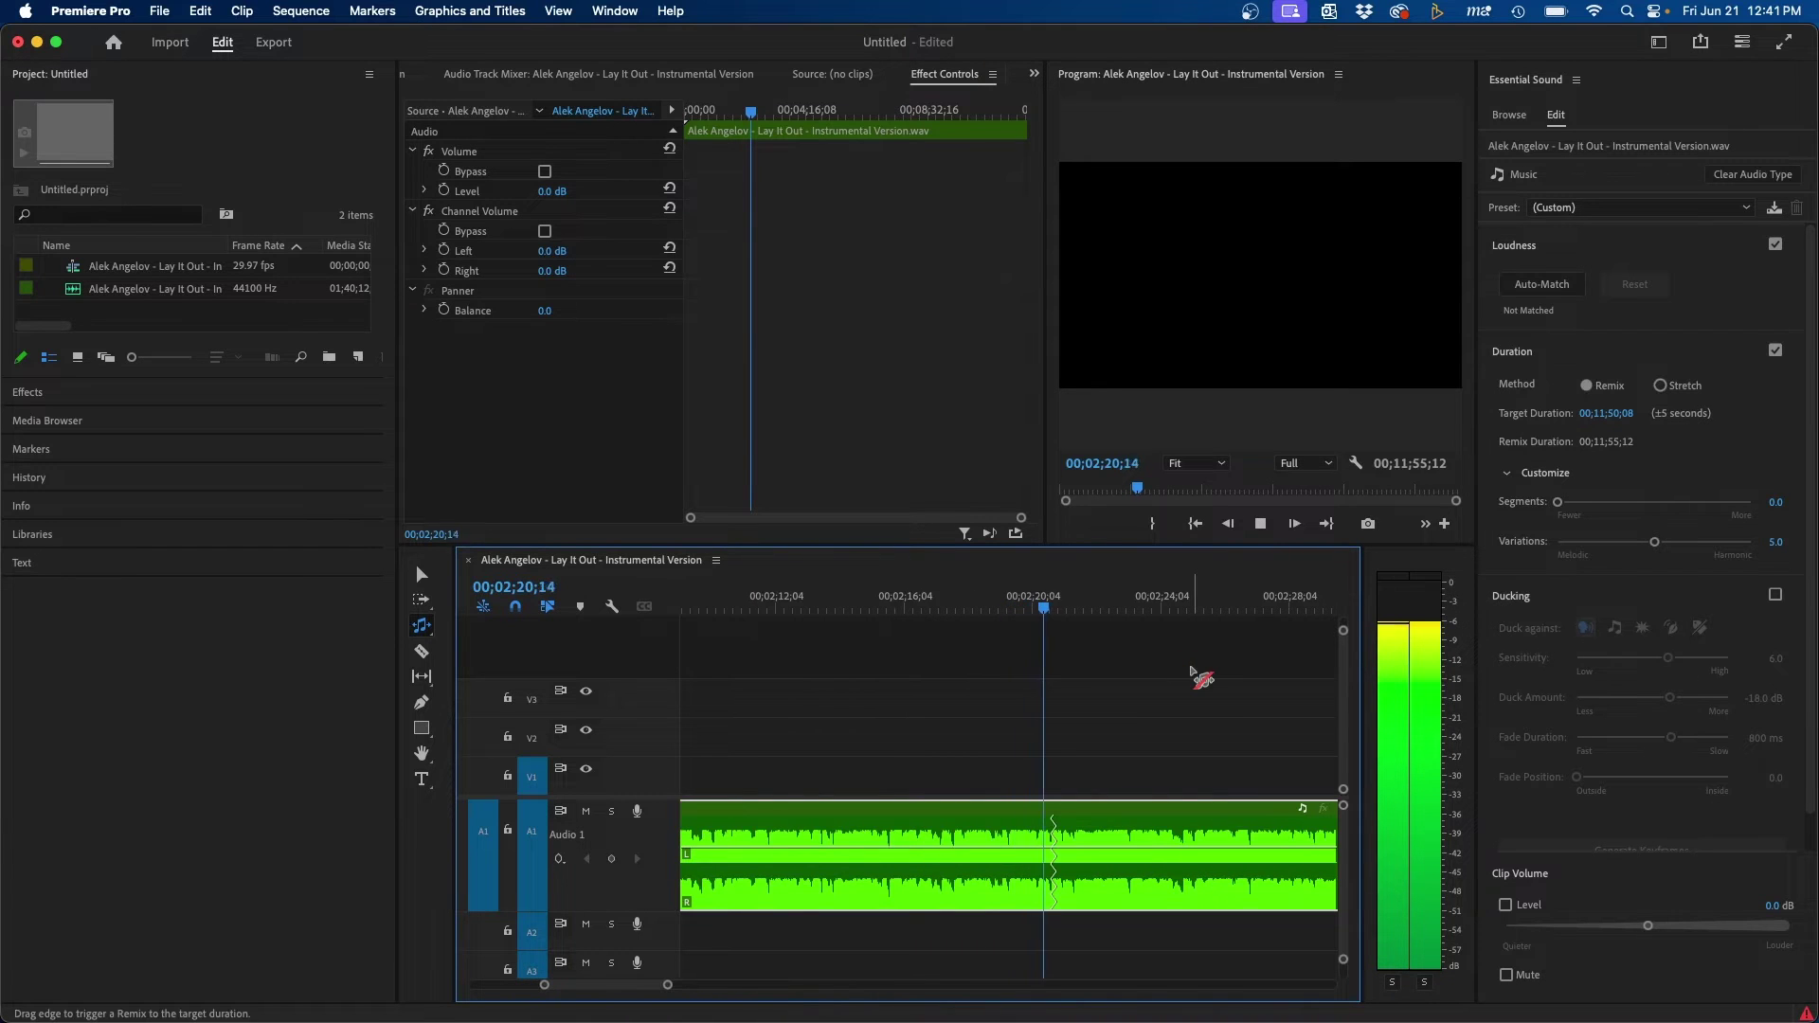
pyautogui.press('space')
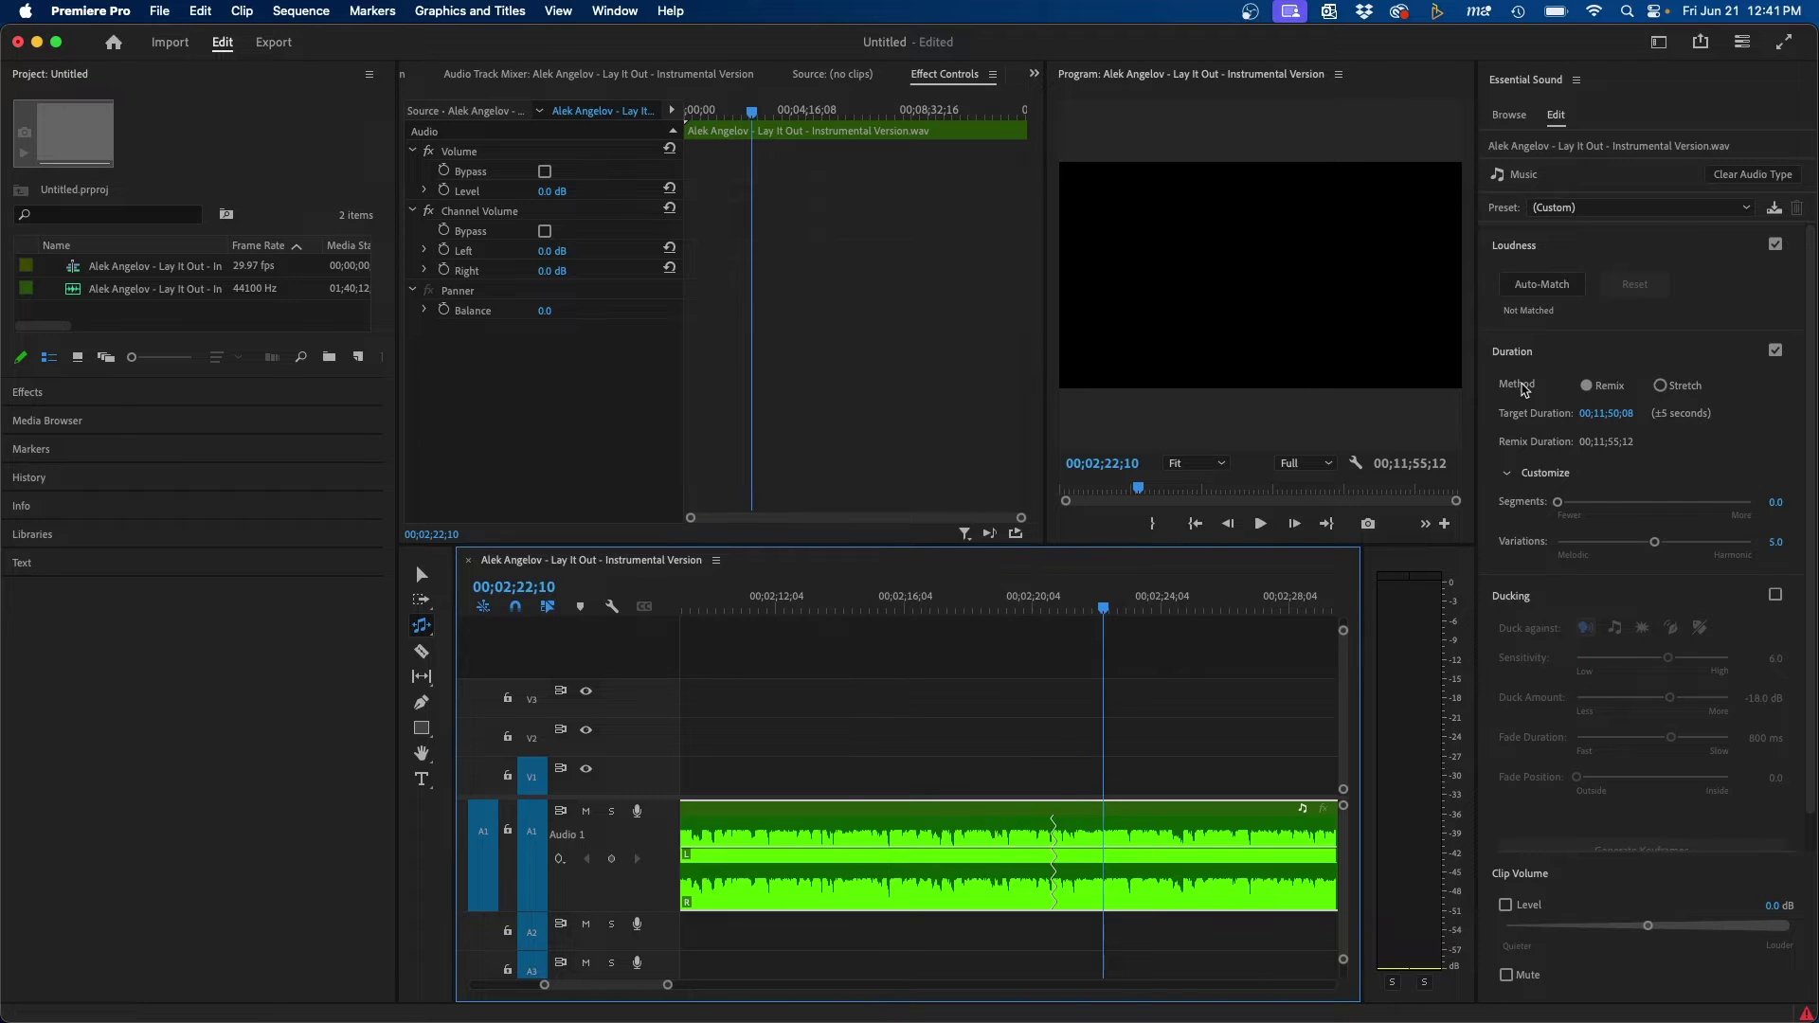
pyautogui.press('-')
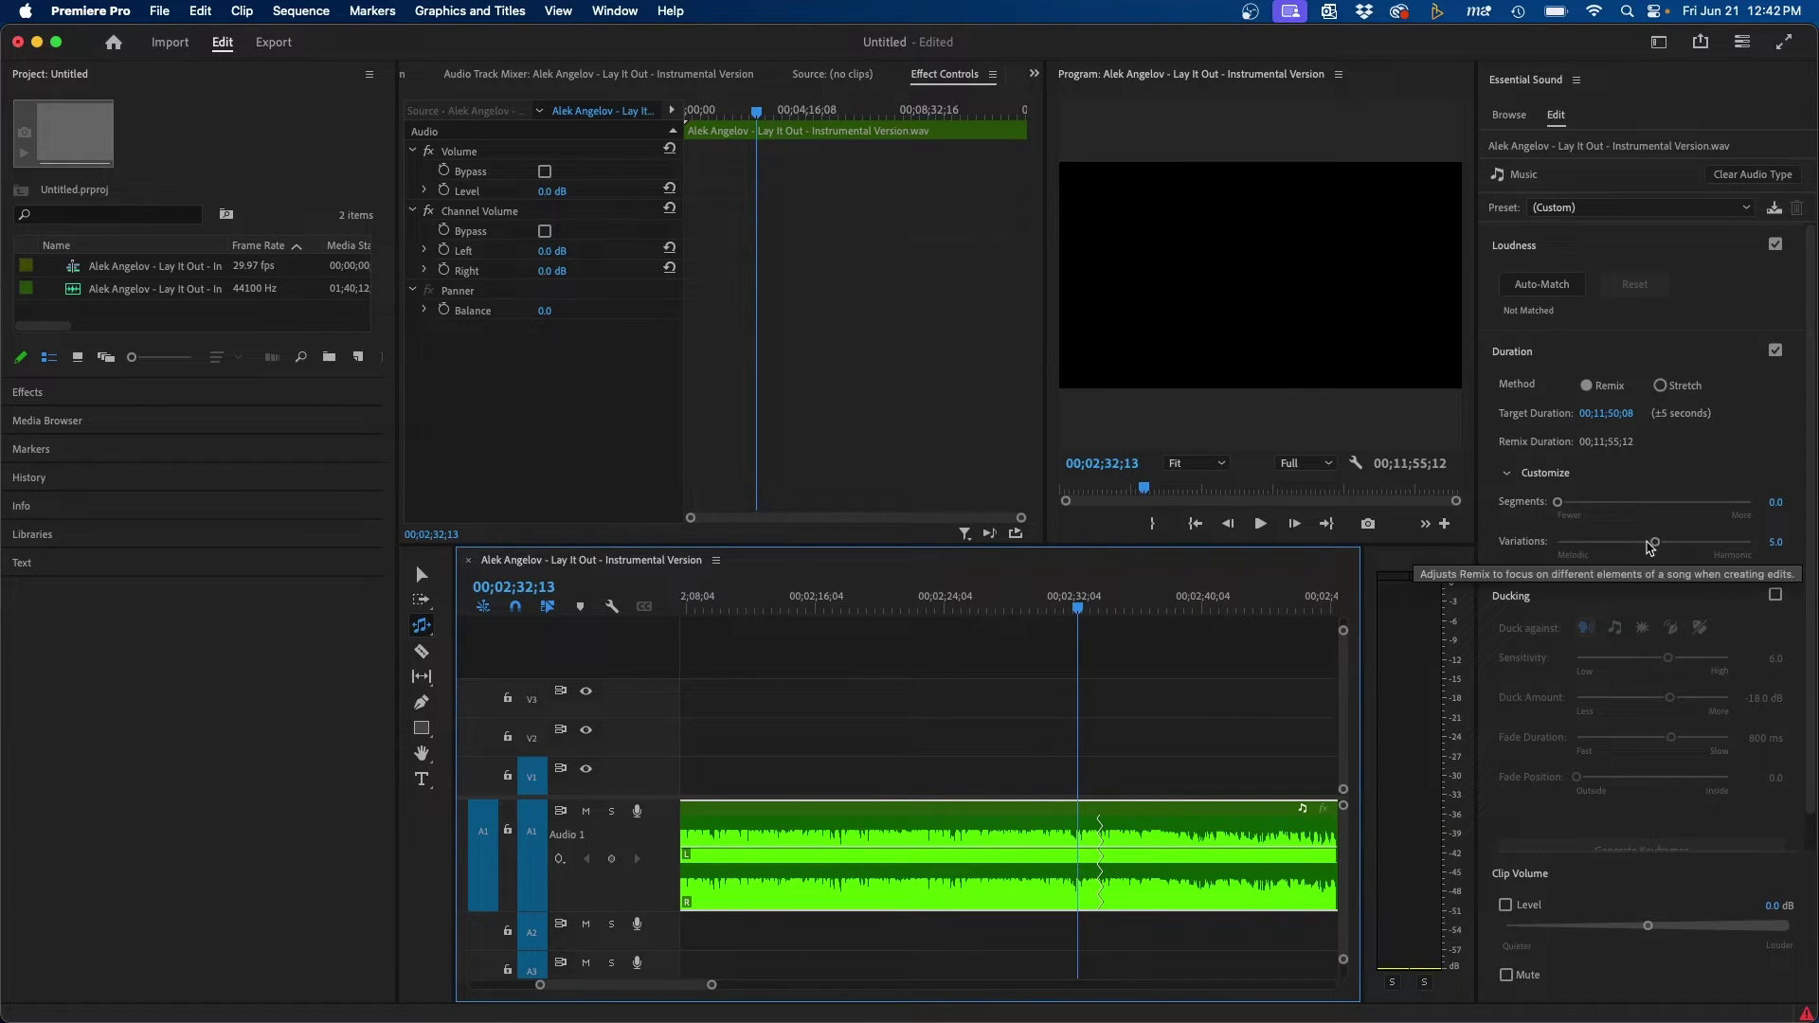
pyautogui.moveTo(1654, 542); pyautogui.dragTo(1650, 543)
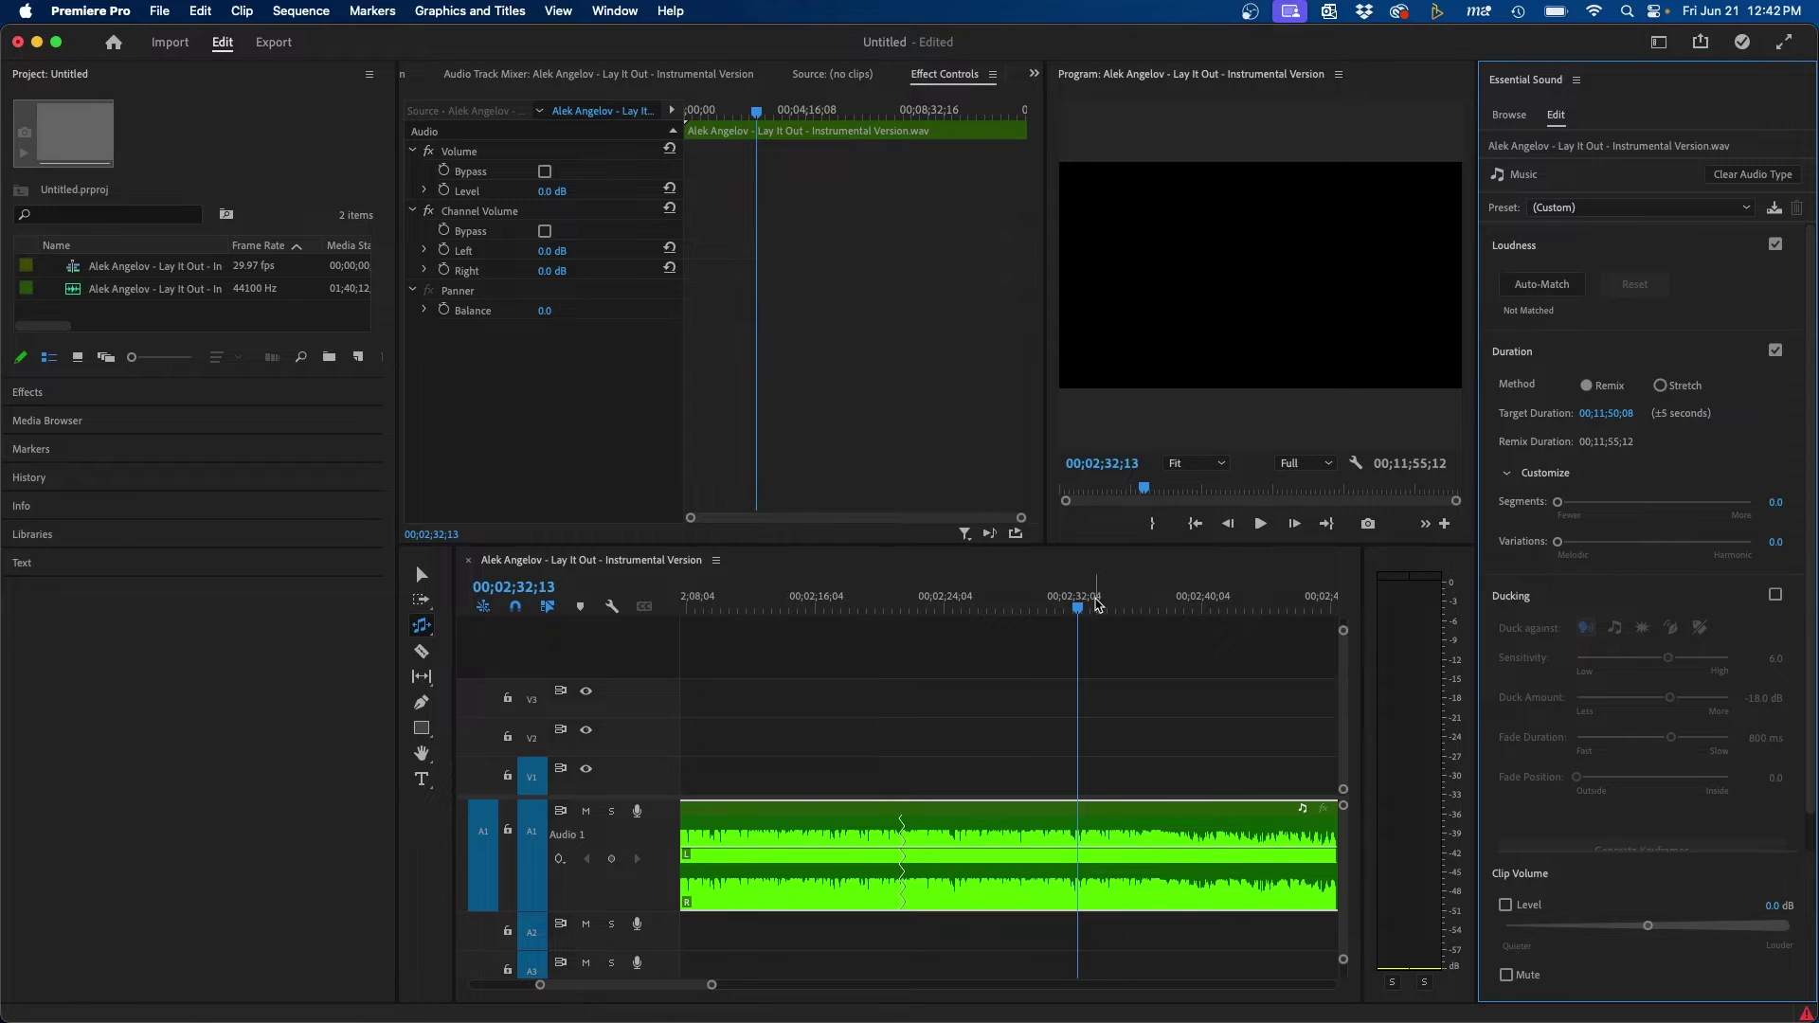
pyautogui.click(860, 601)
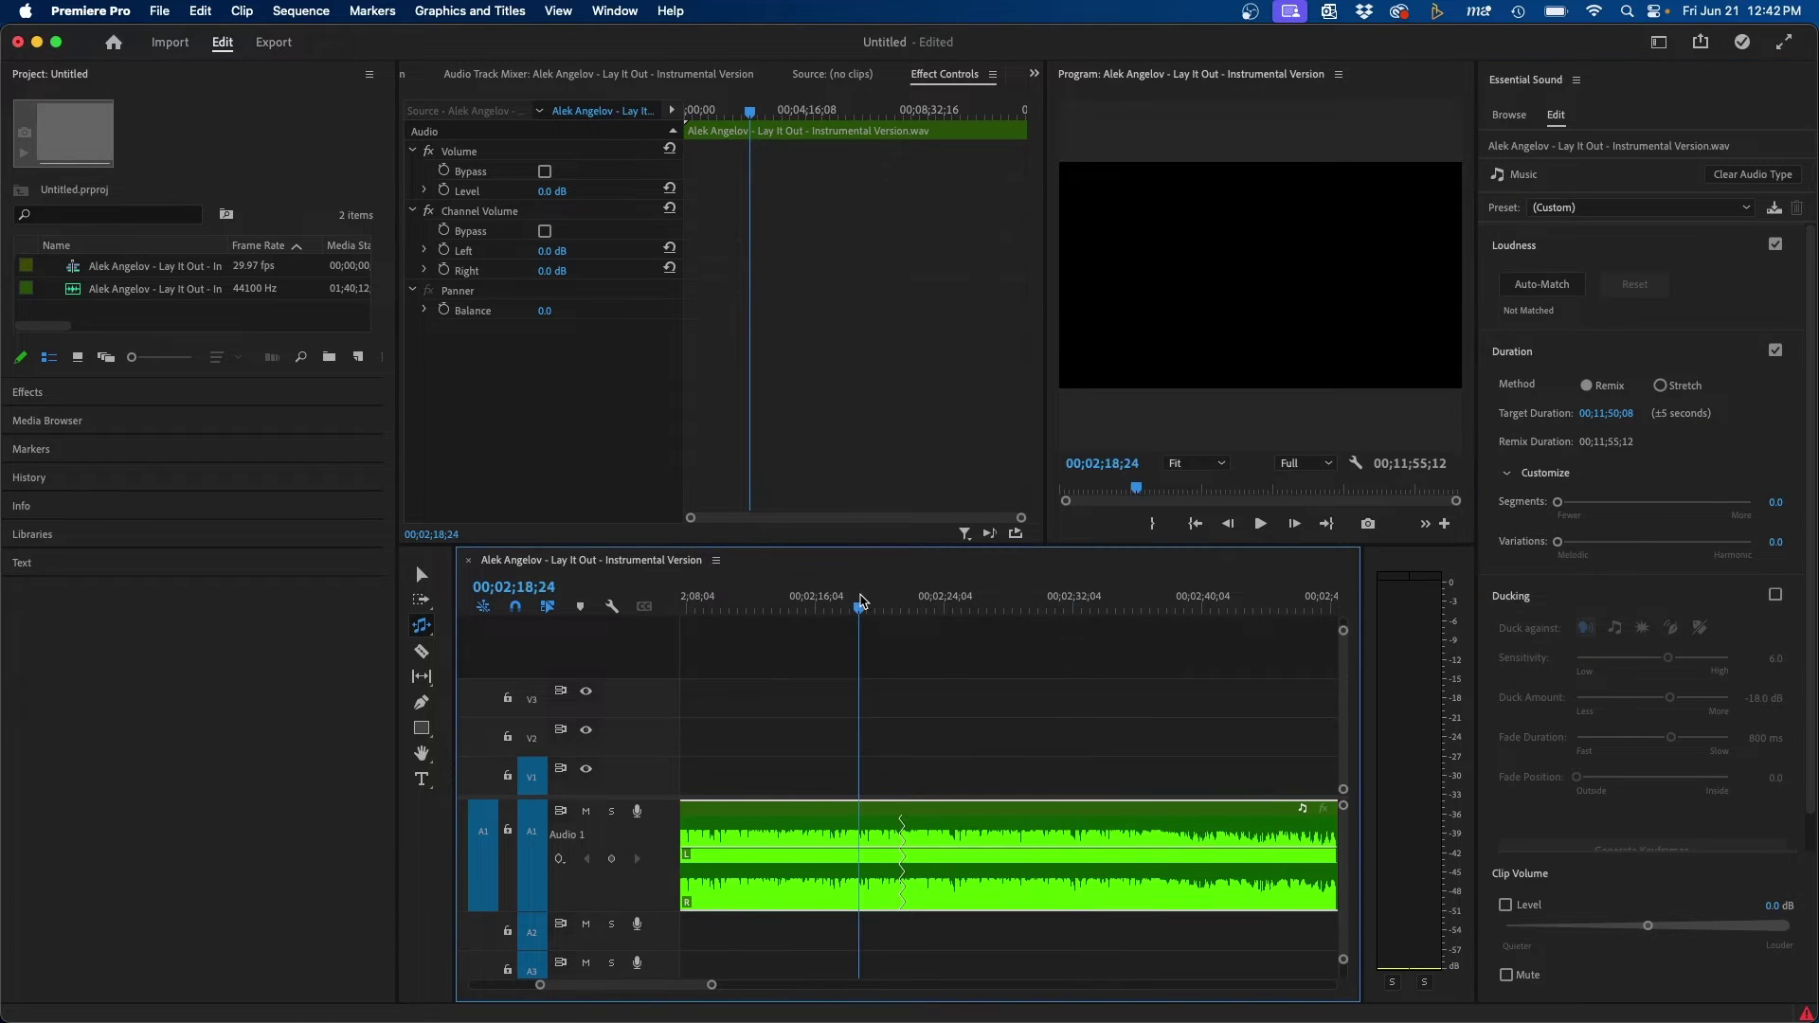
pyautogui.press('space')
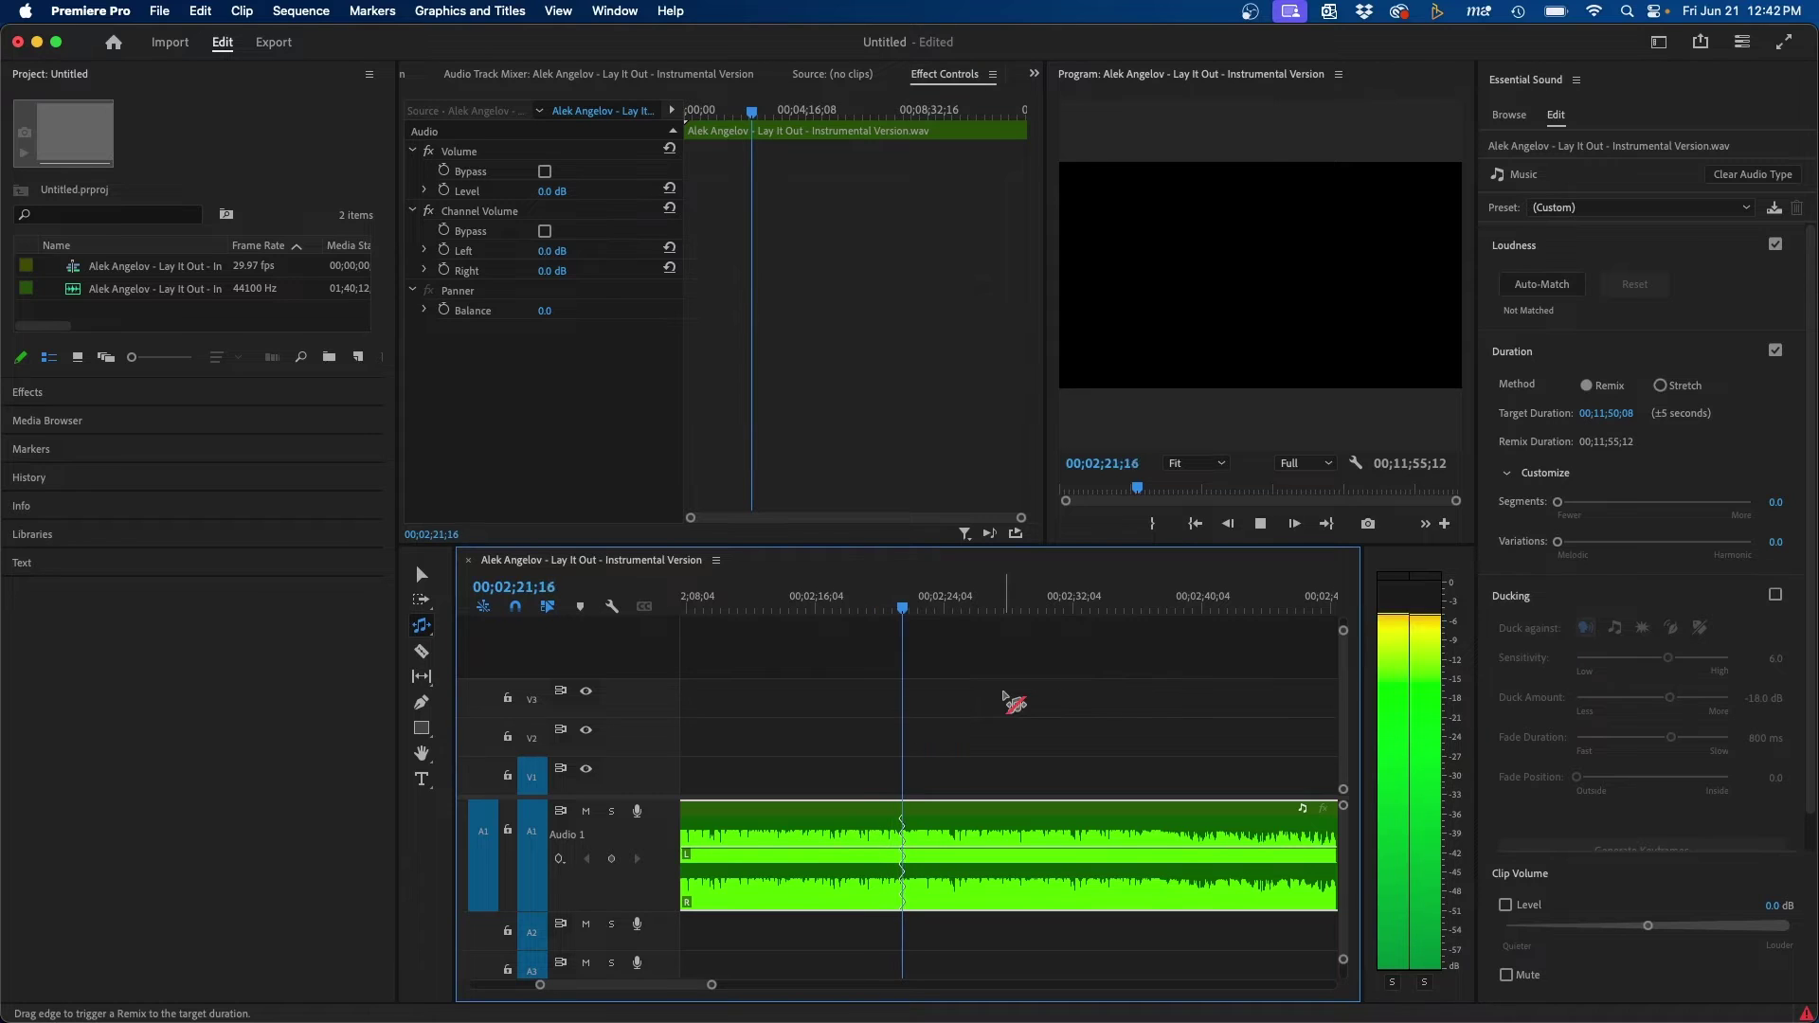
pyautogui.press('space')
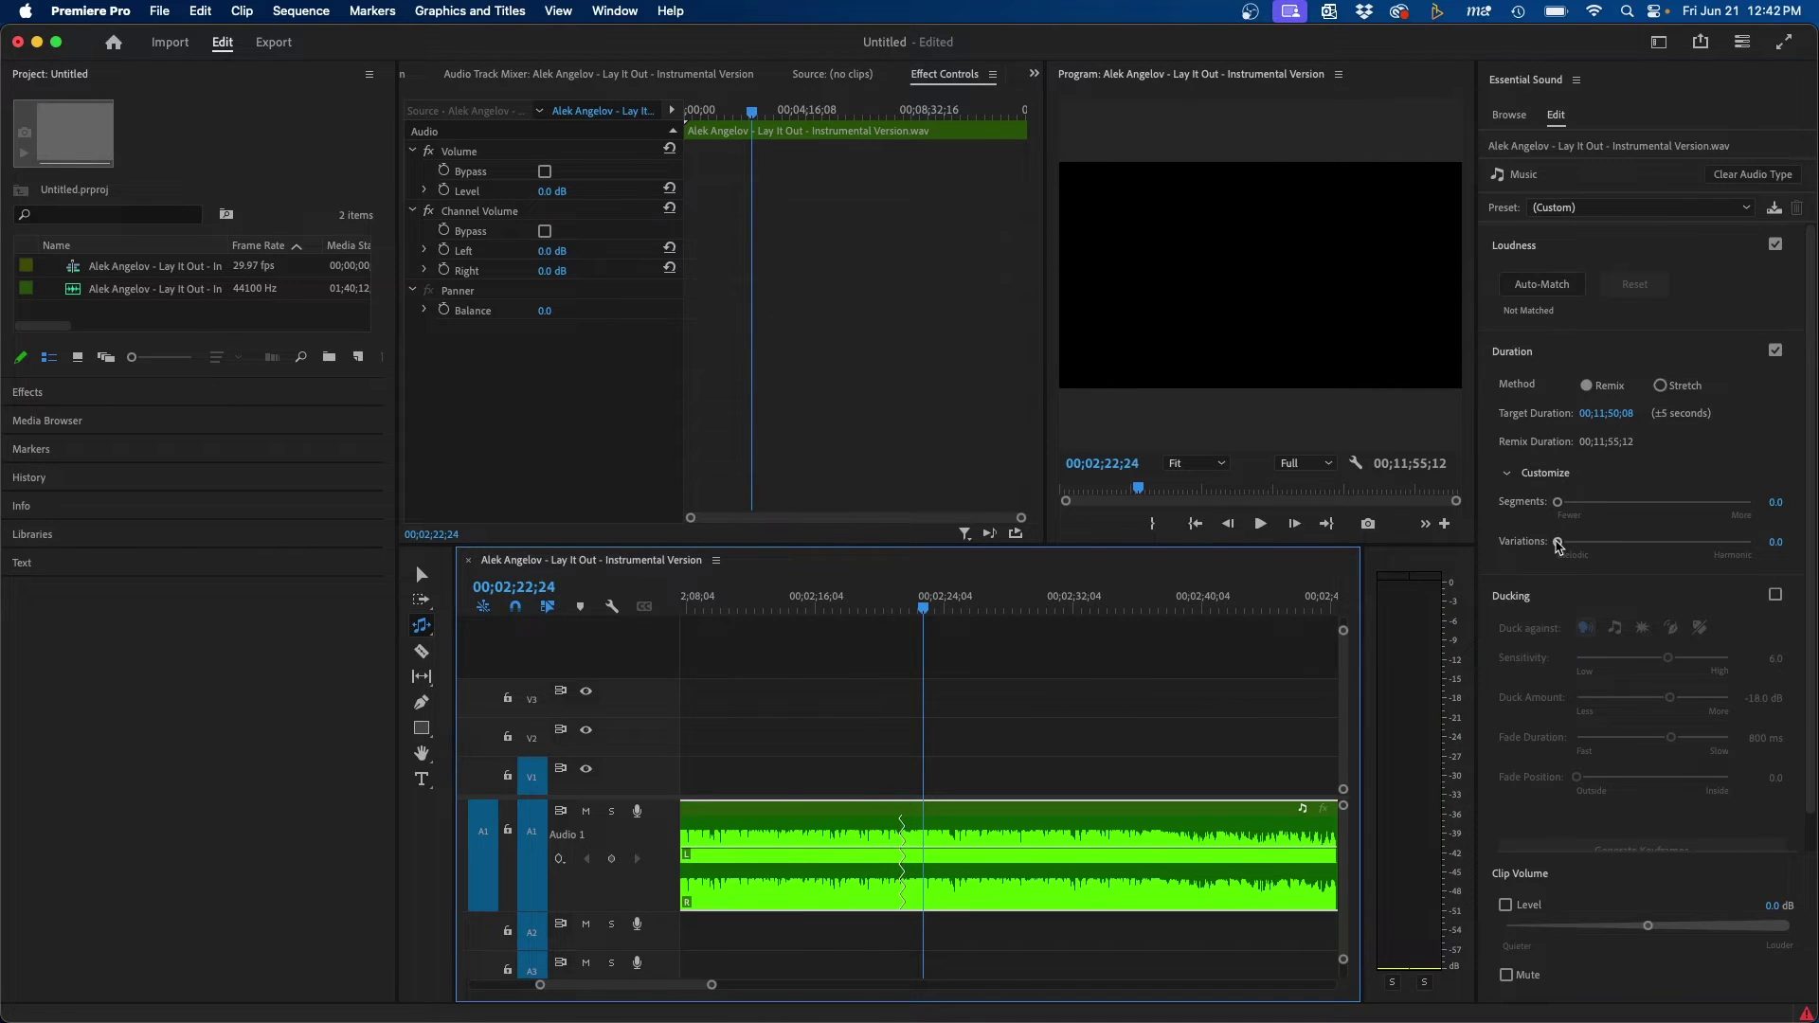
pyautogui.moveTo(1557, 541); pyautogui.dragTo(1687, 542)
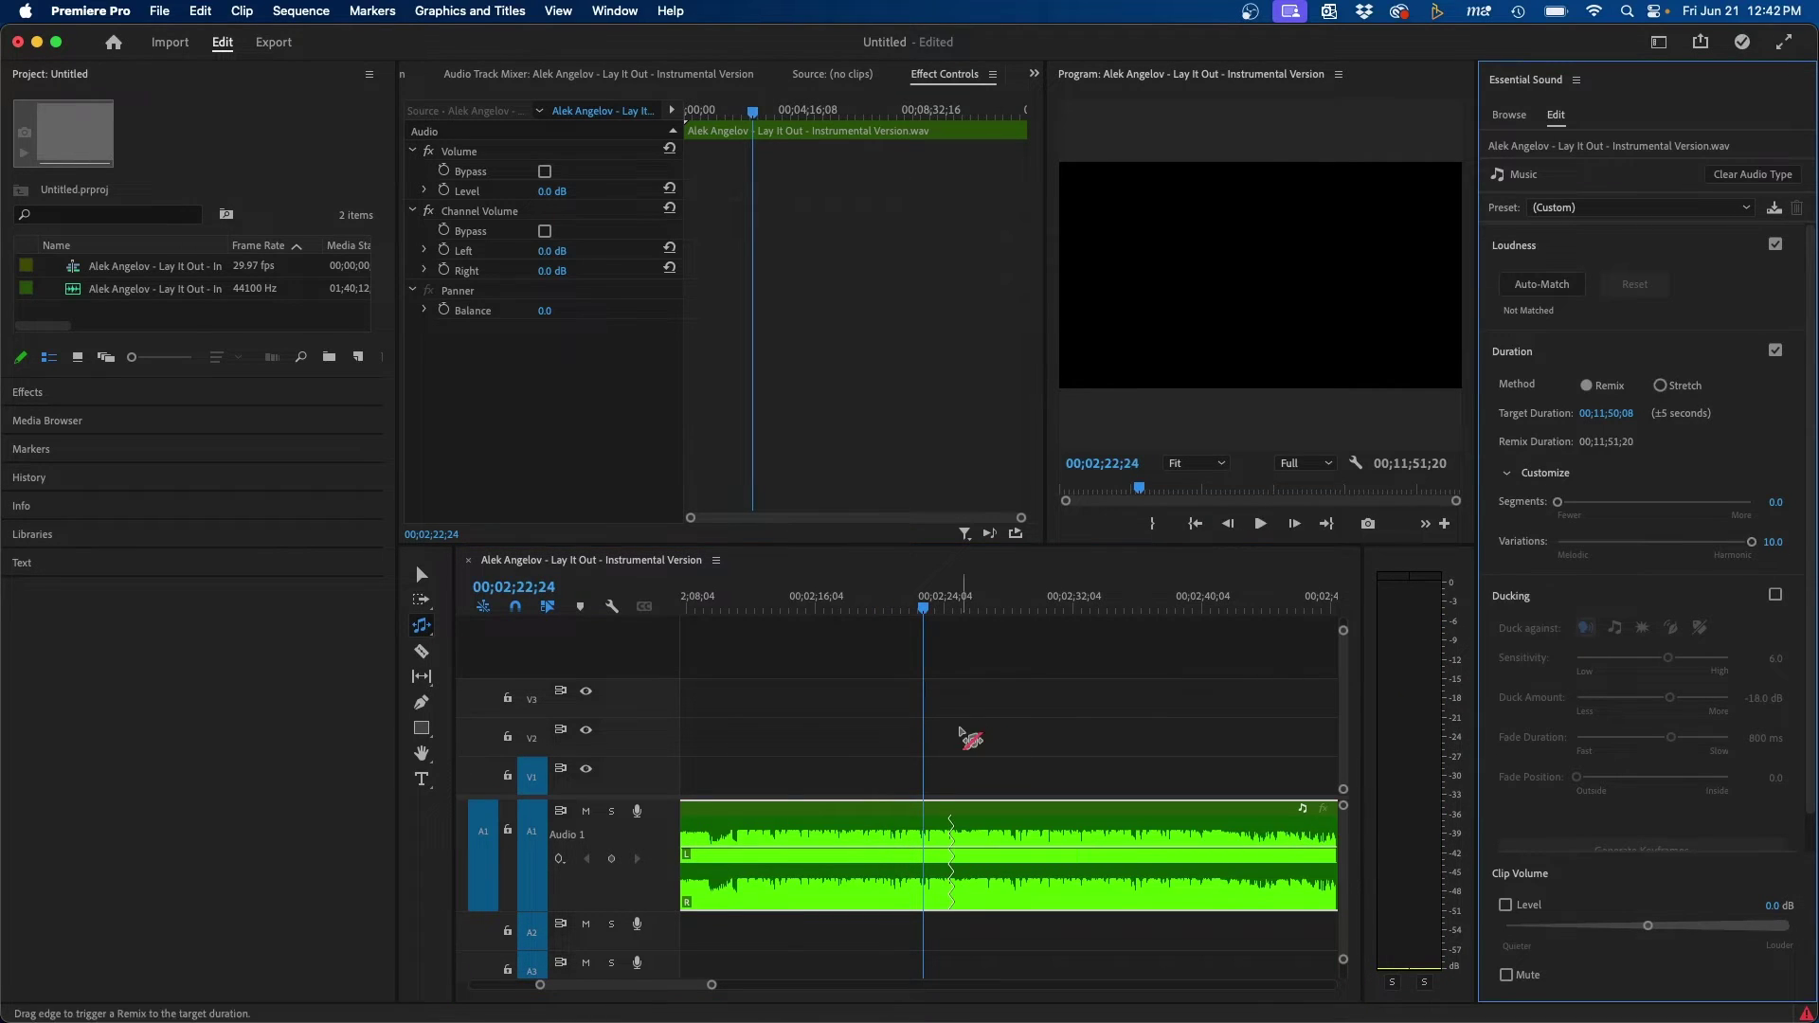
pyautogui.press('space')
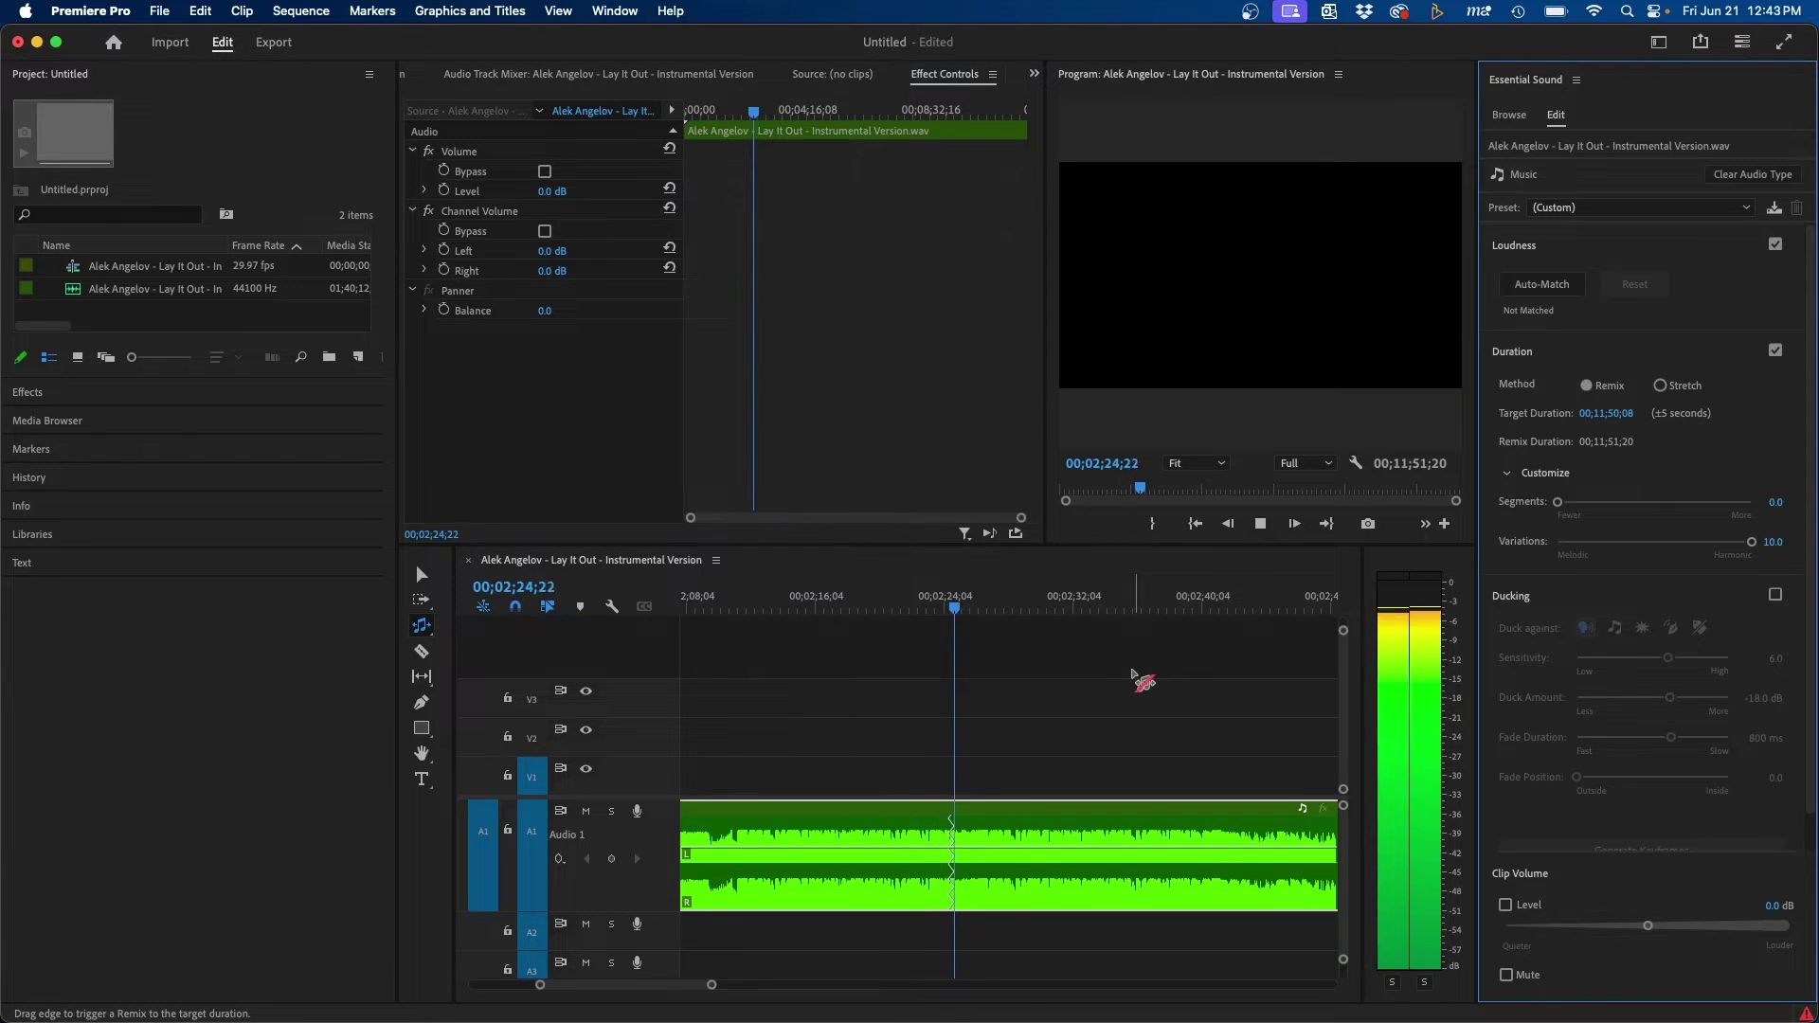
pyautogui.press('space')
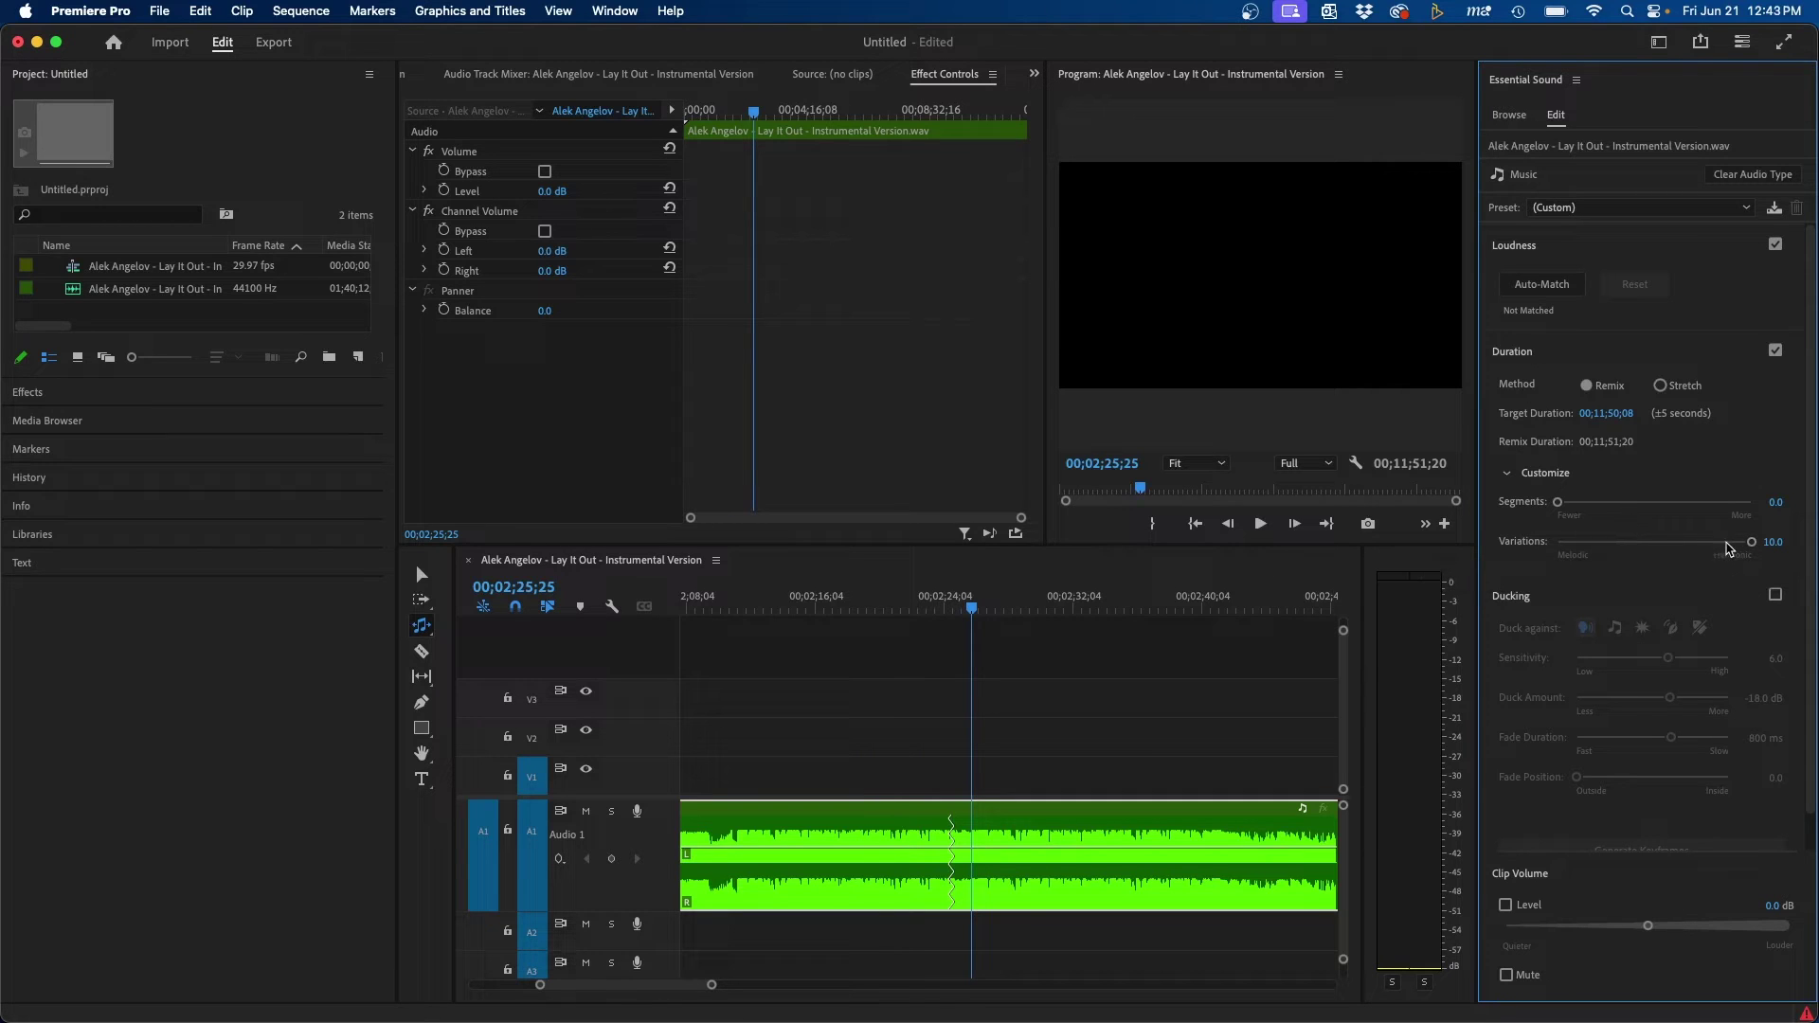
pyautogui.moveTo(1749, 544); pyautogui.dragTo(1655, 548)
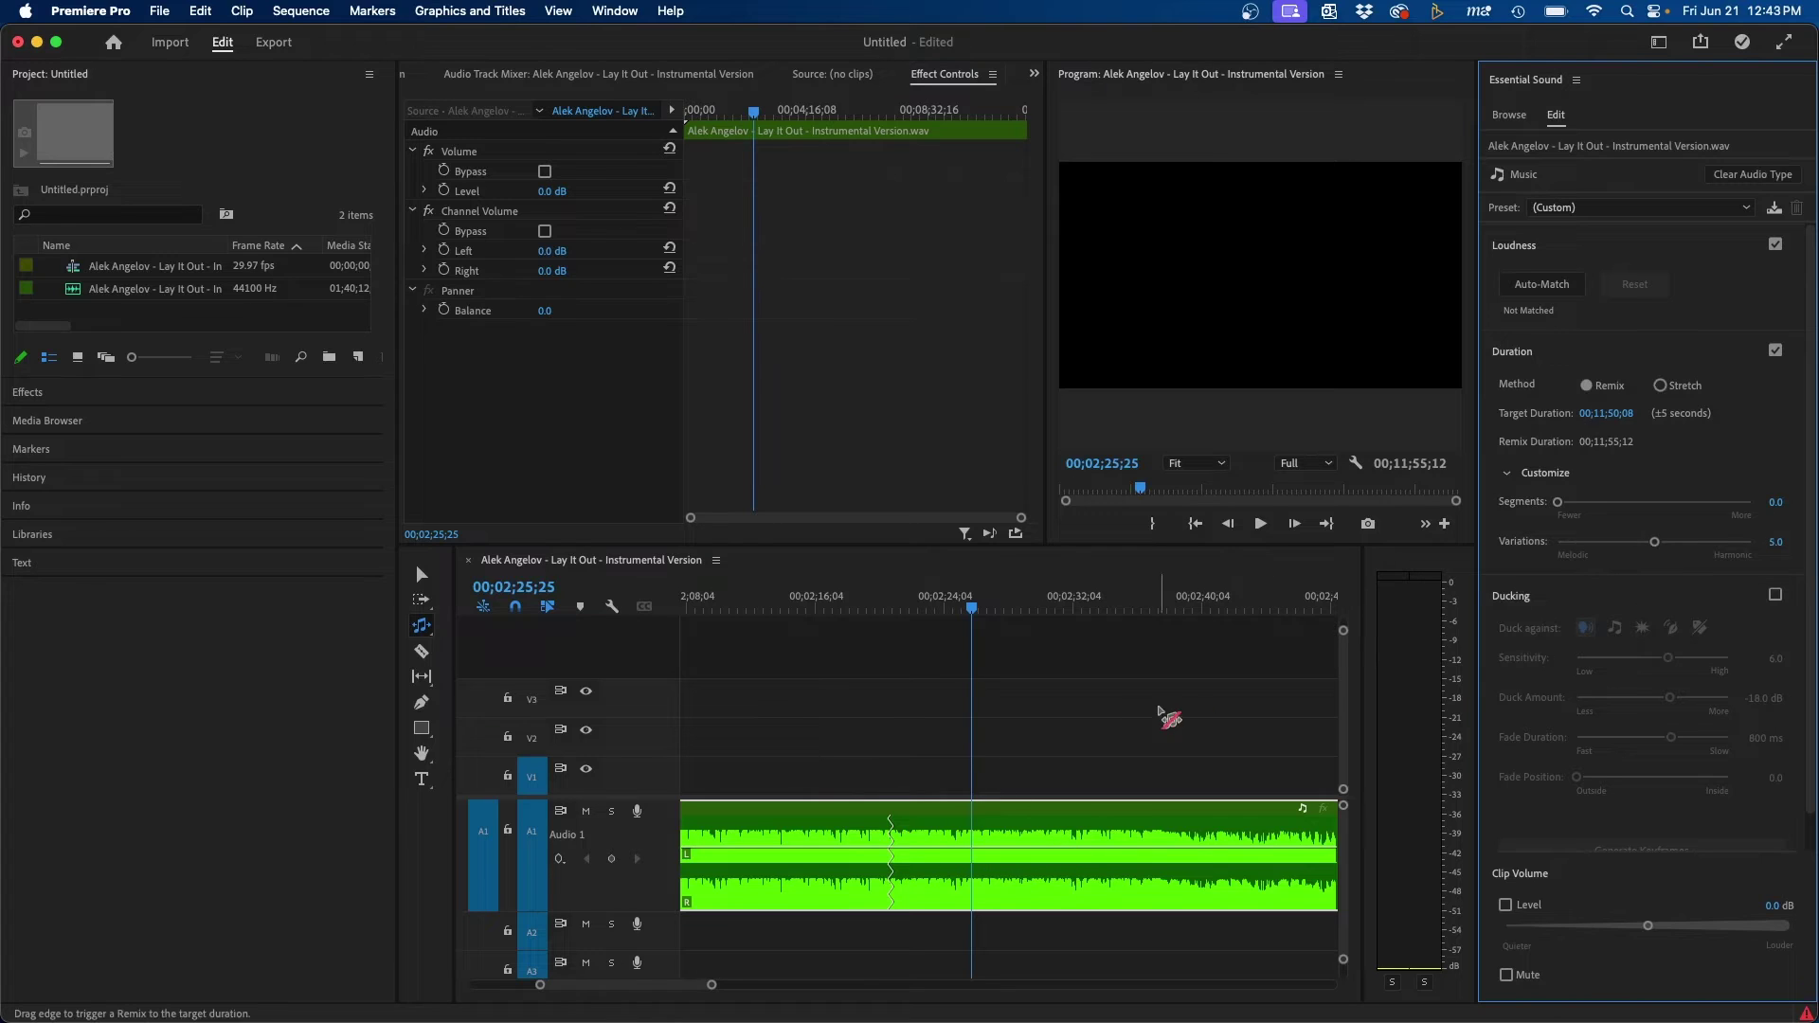
pyautogui.click(1137, 710)
# Fit the whole 00;11;55;12 remixed clip in the timeline view.
pyautogui.press('\\')
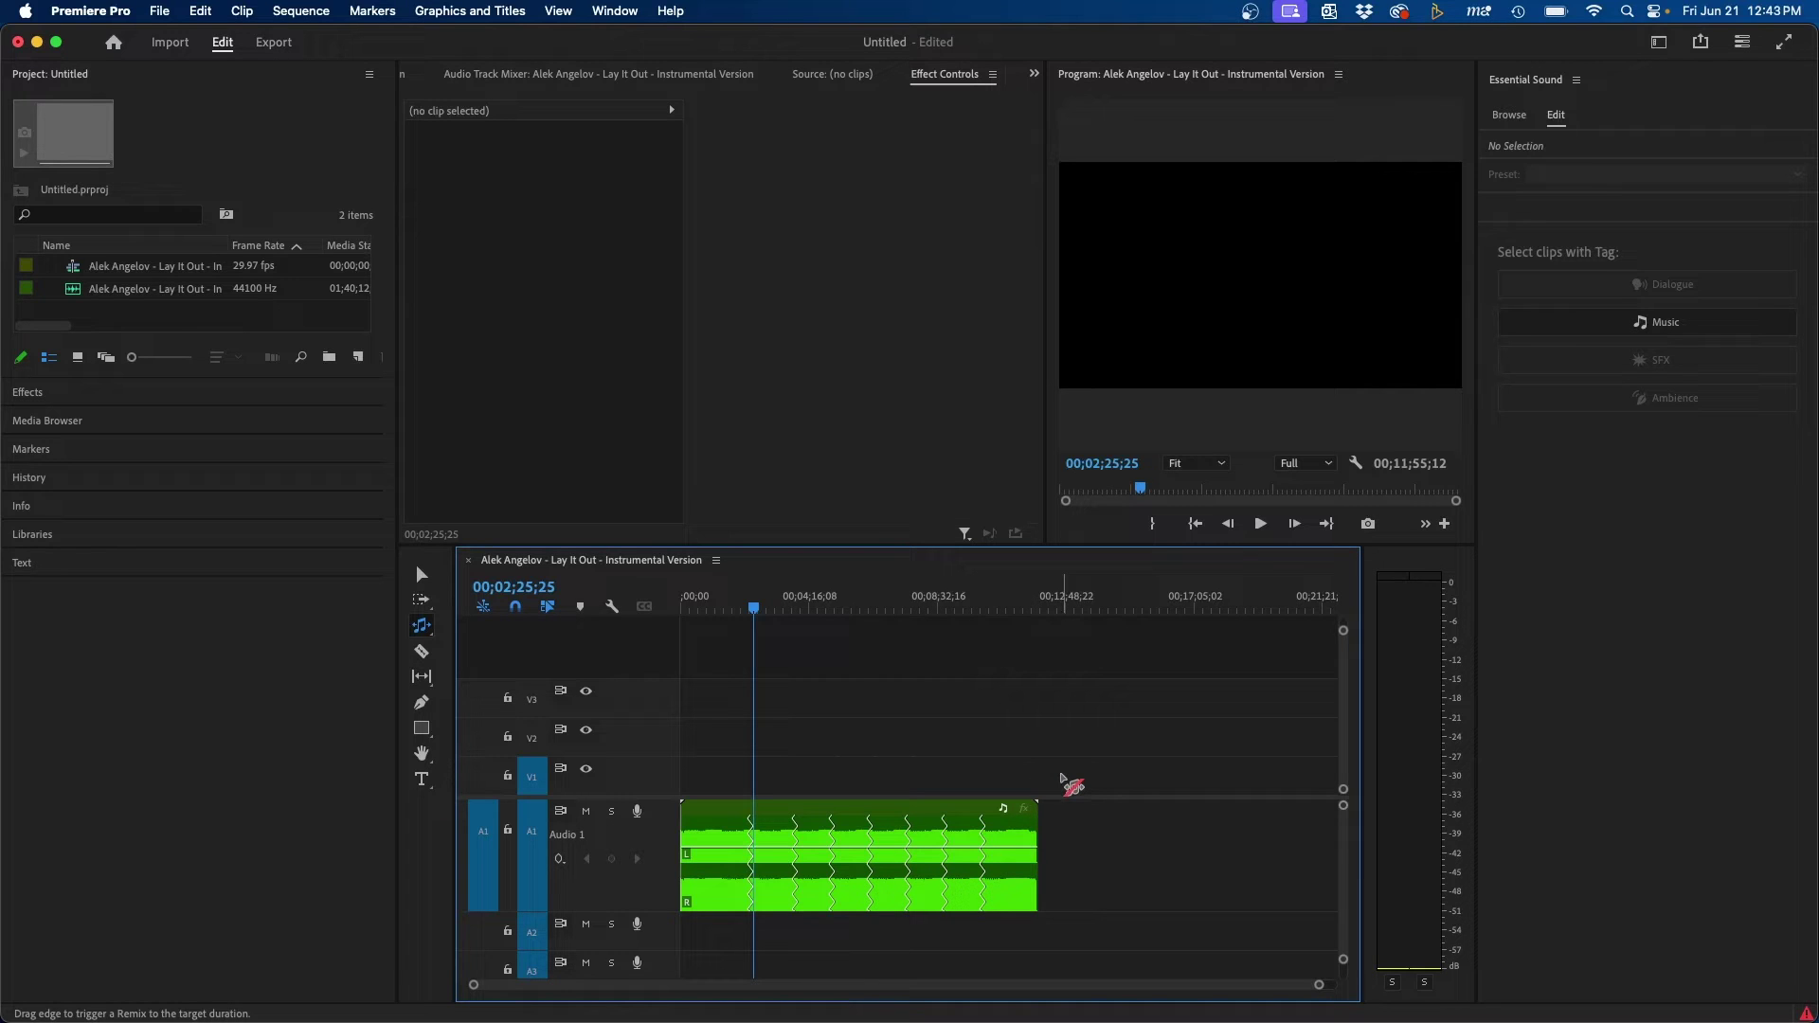
# Remix the A1 clip down to 00;00;32;27 against a 00;00;31;04 target, then reselect it.
pyautogui.moveTo(1042, 839); pyautogui.dragTo(1345, 816)
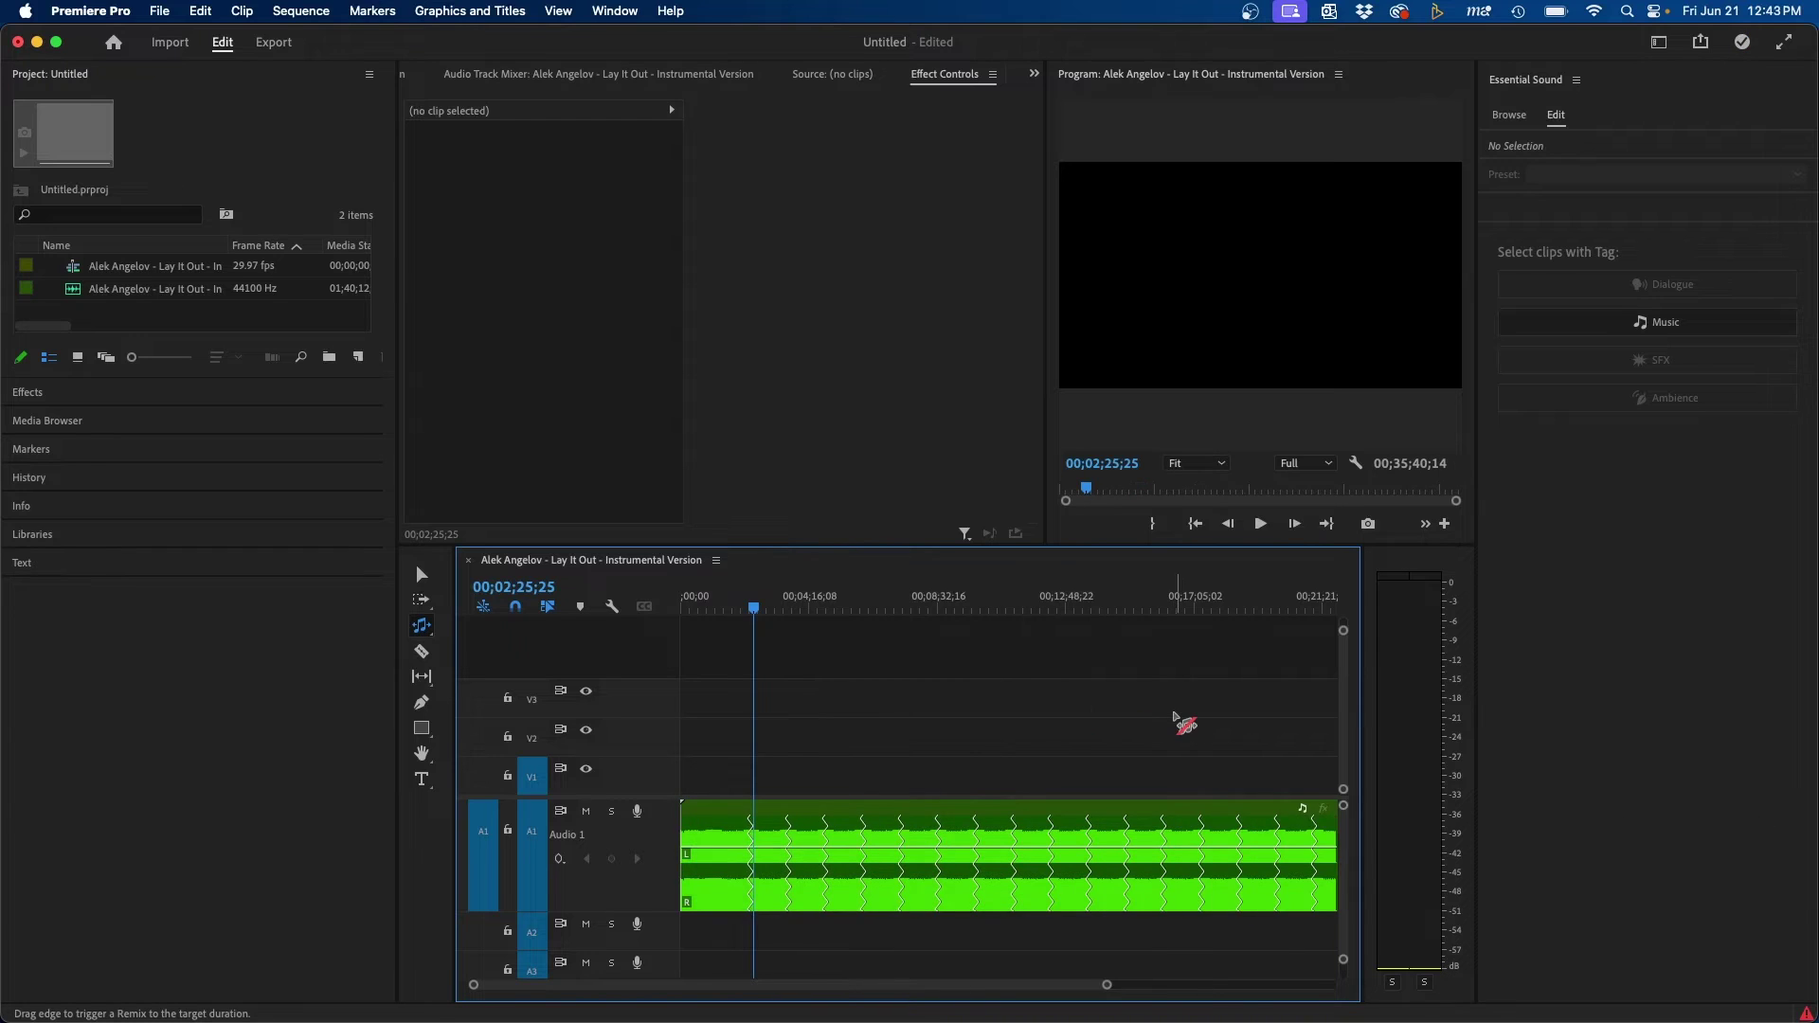
pyautogui.press('-')
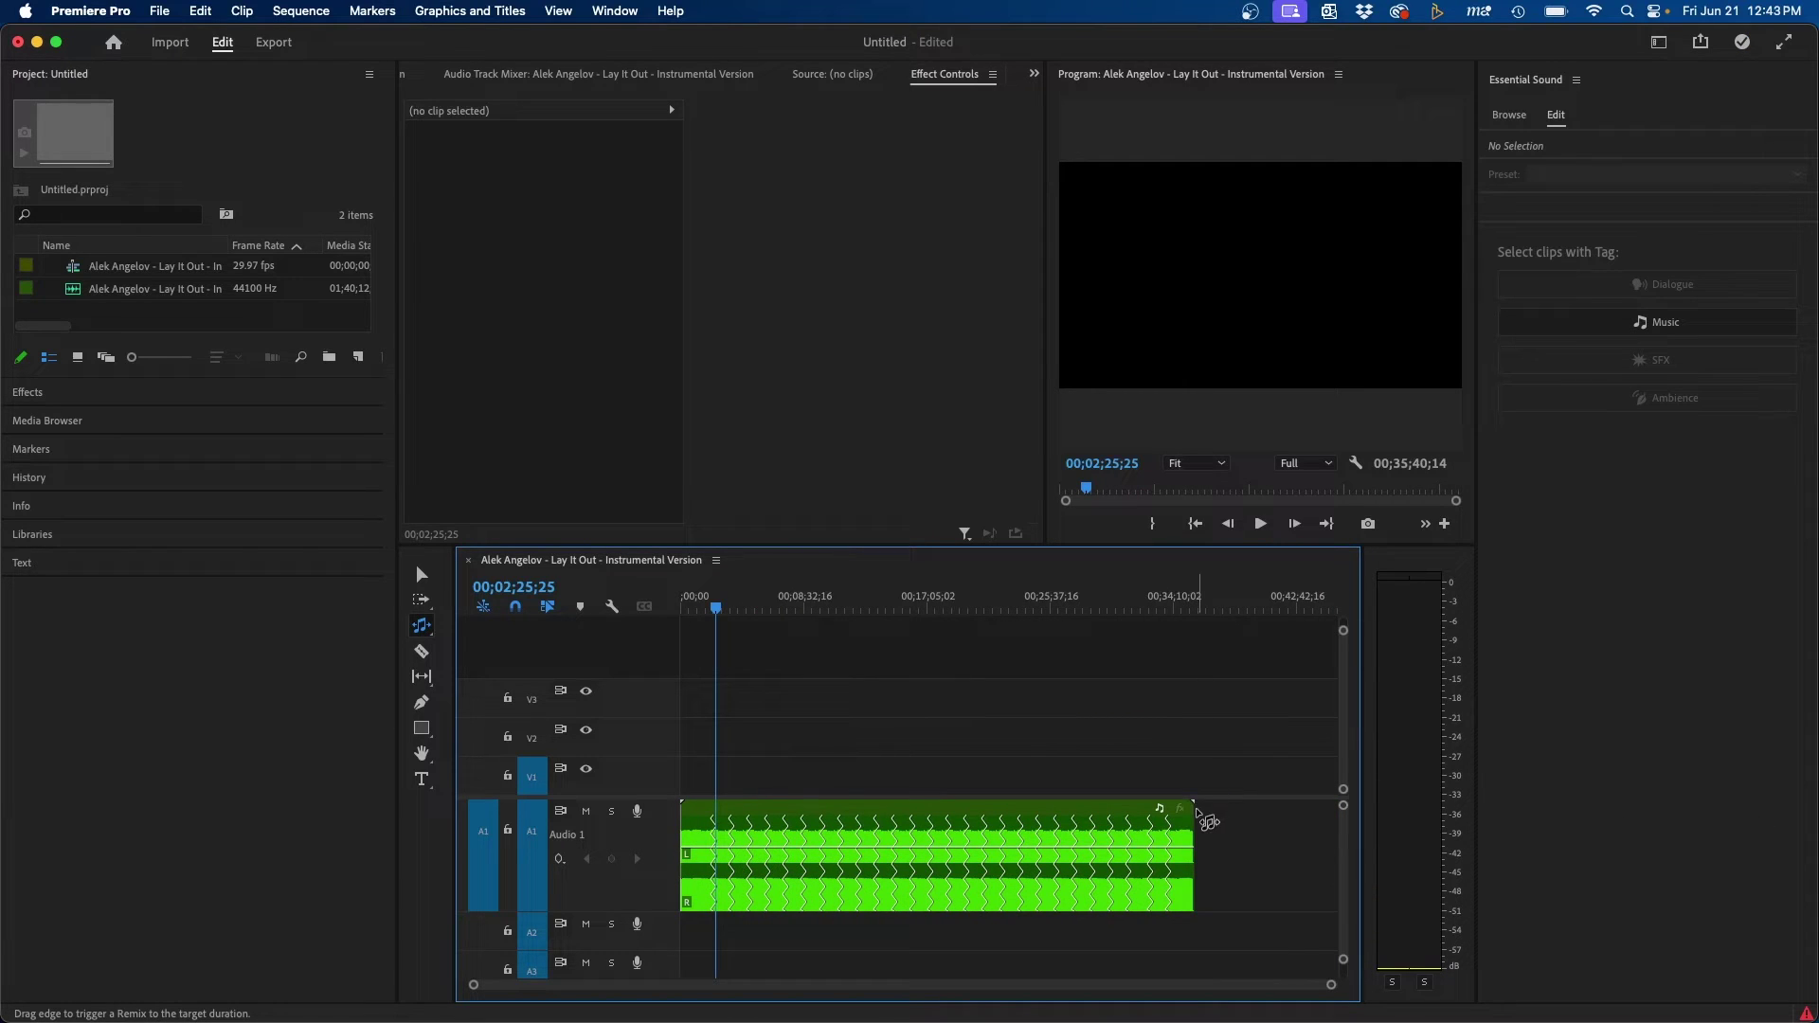
pyautogui.moveTo(1196, 813); pyautogui.dragTo(1334, 821)
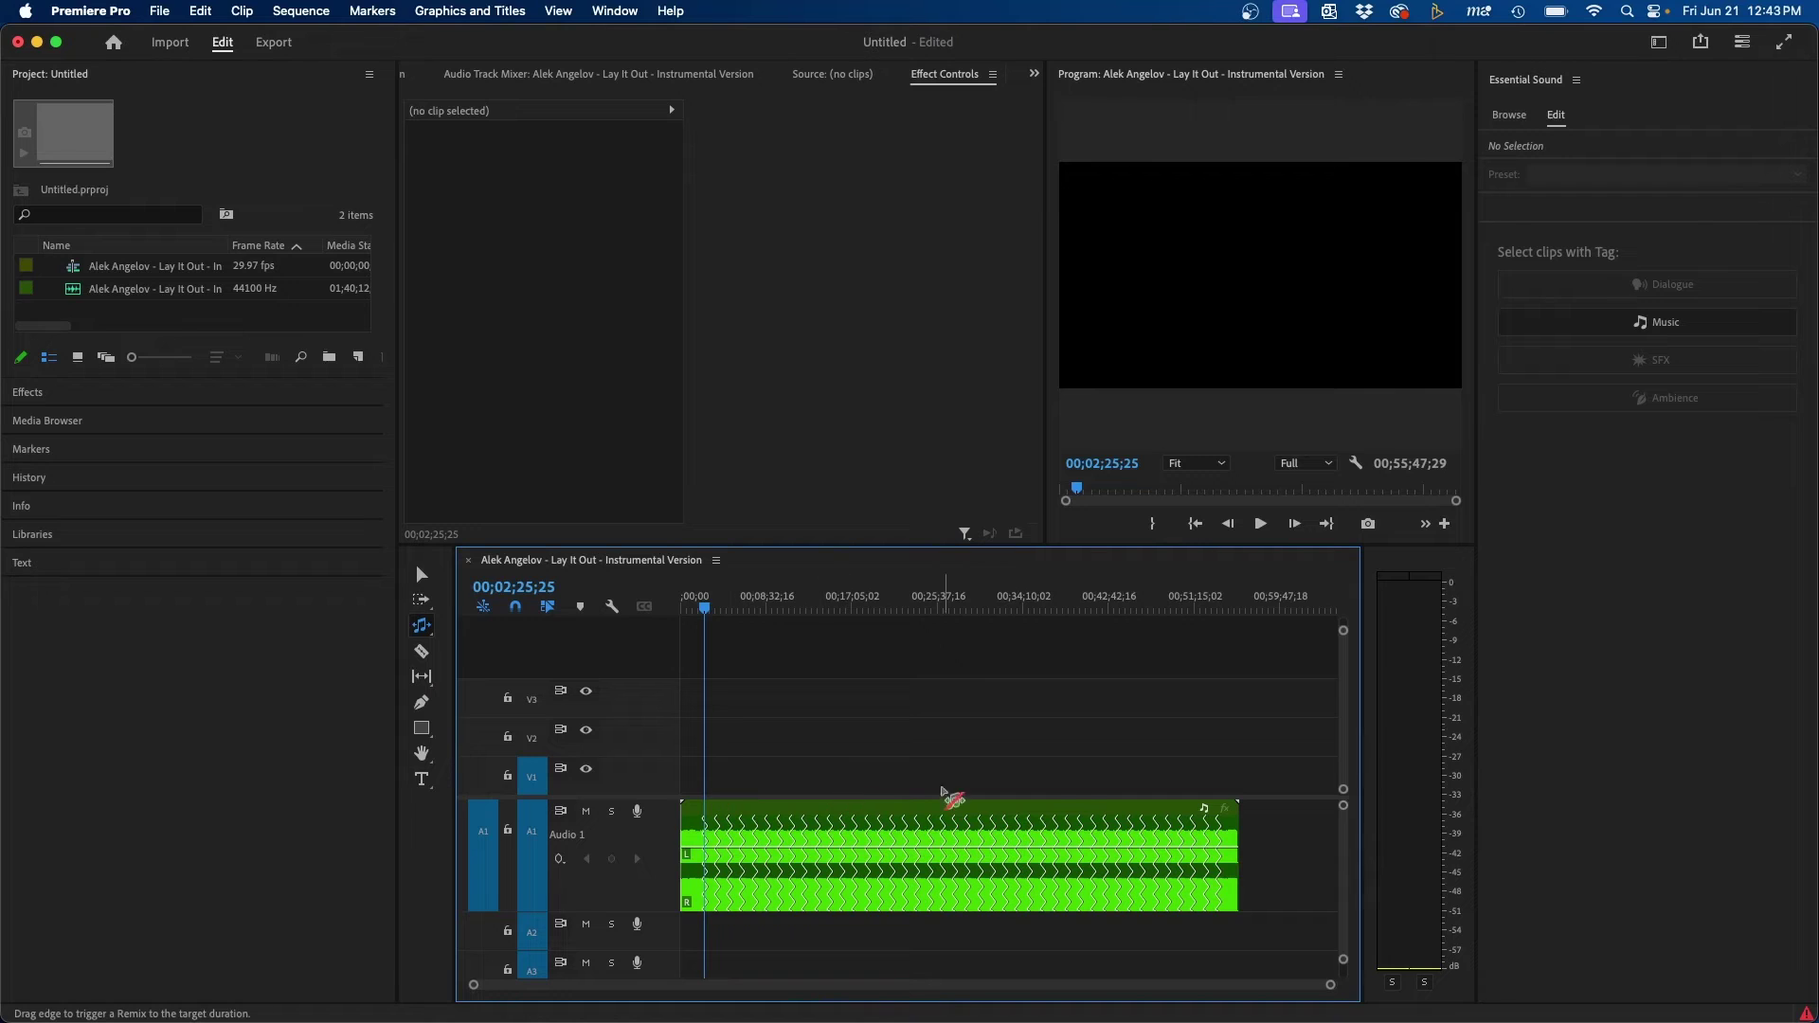
pyautogui.moveTo(1243, 829); pyautogui.dragTo(698, 838)
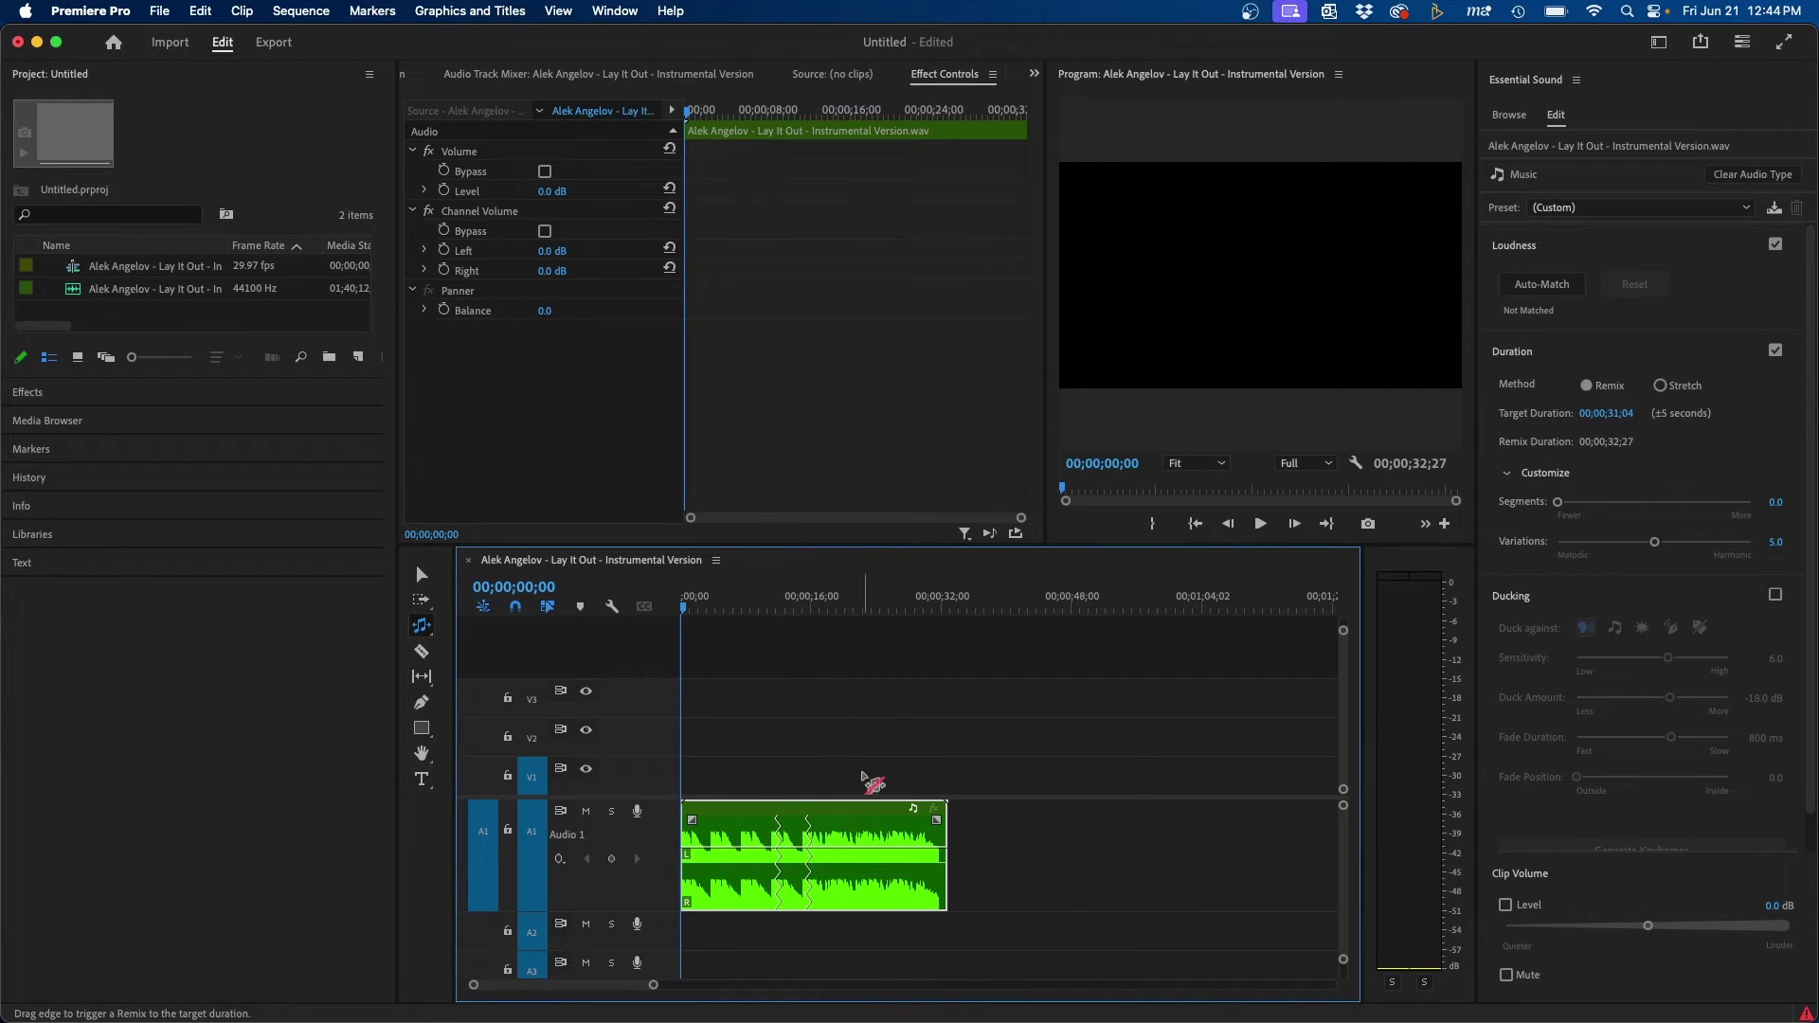
pyautogui.press('super+shift+a')
pyautogui.click(864, 825)
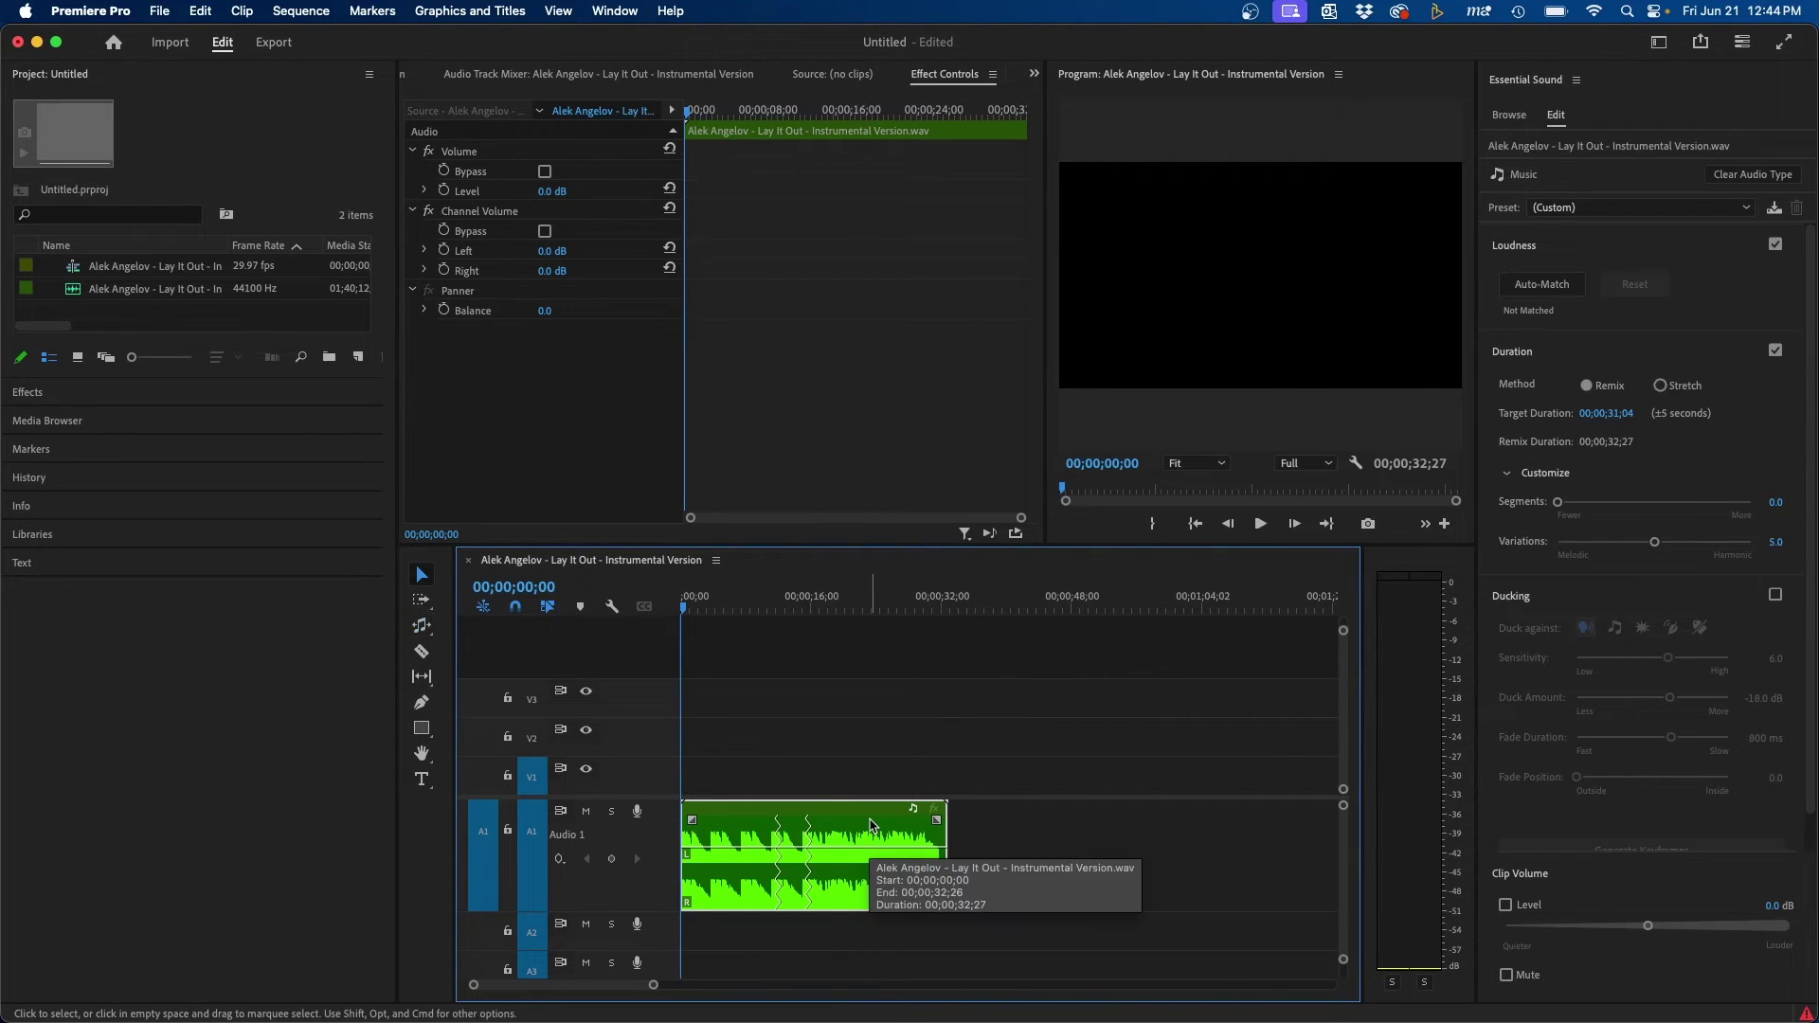
# Delete the remixed clip and place the original song from the Project panel onto A1.
pyautogui.press('Delete')
pyautogui.press('v')
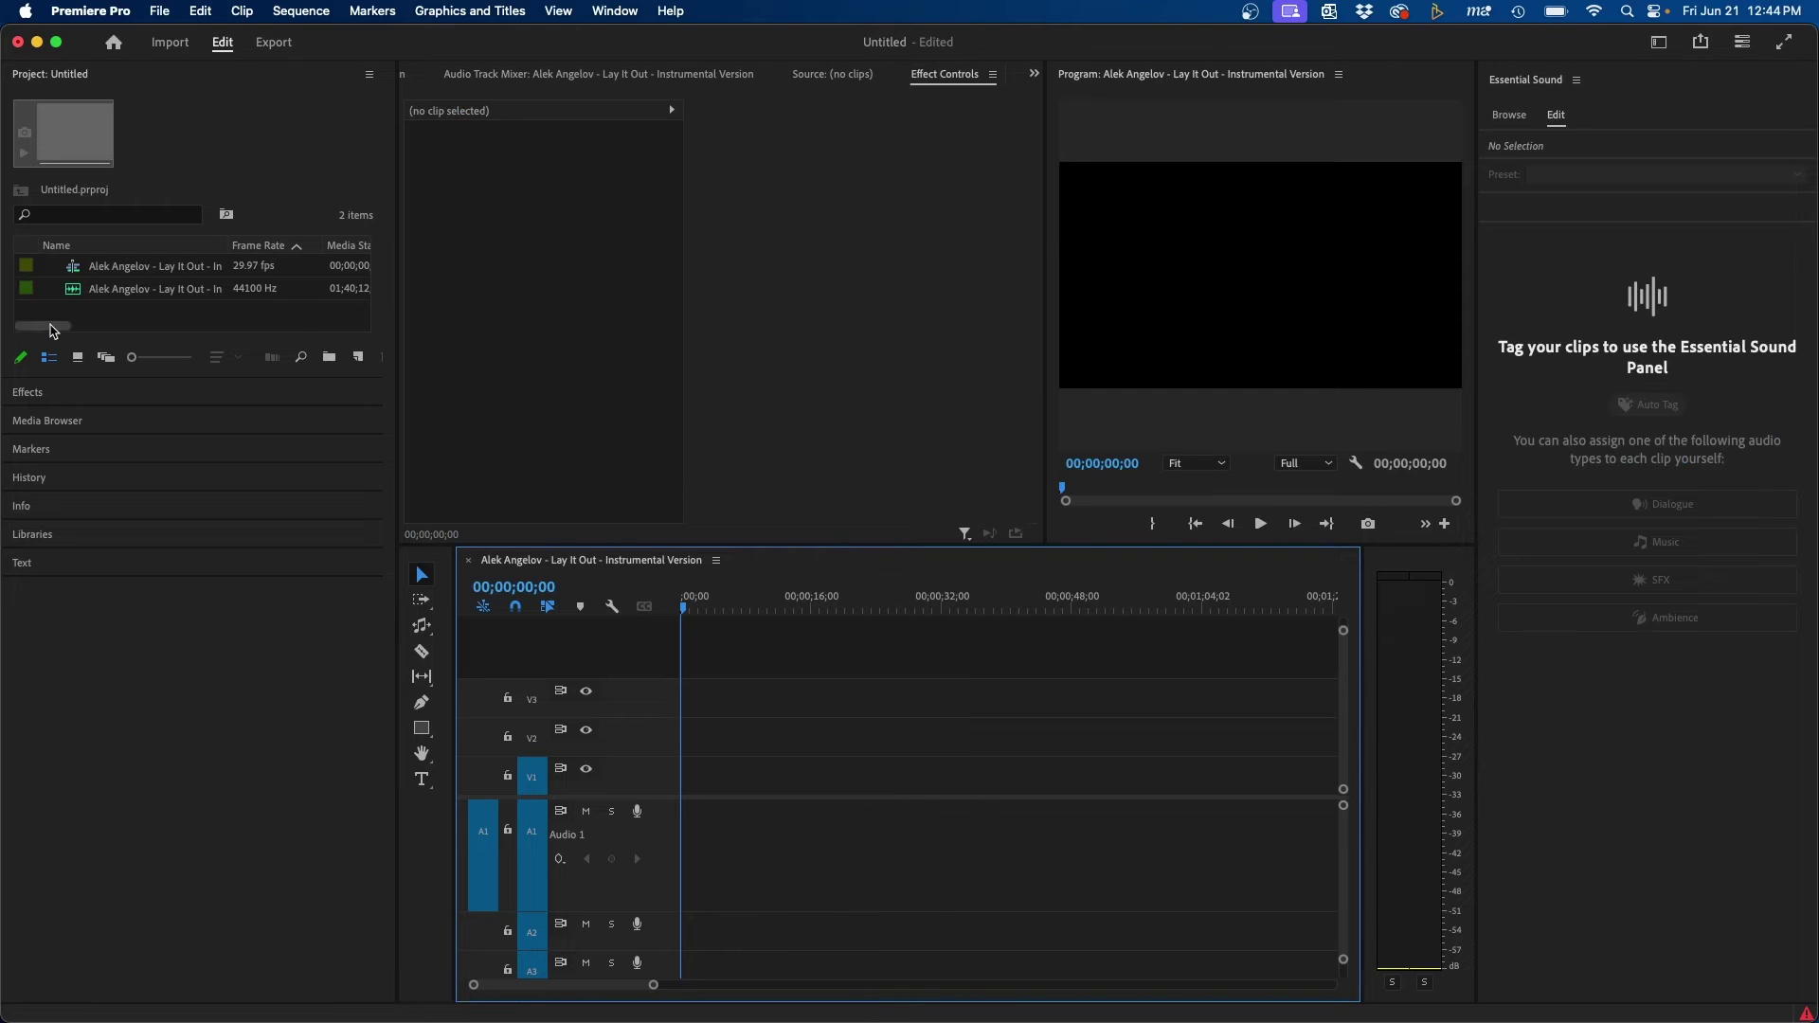
pyautogui.moveTo(99, 289)
pyautogui.mouseDown()
pyautogui.moveTo(864, 701)
pyautogui.moveTo(694, 842)
pyautogui.mouseUp()
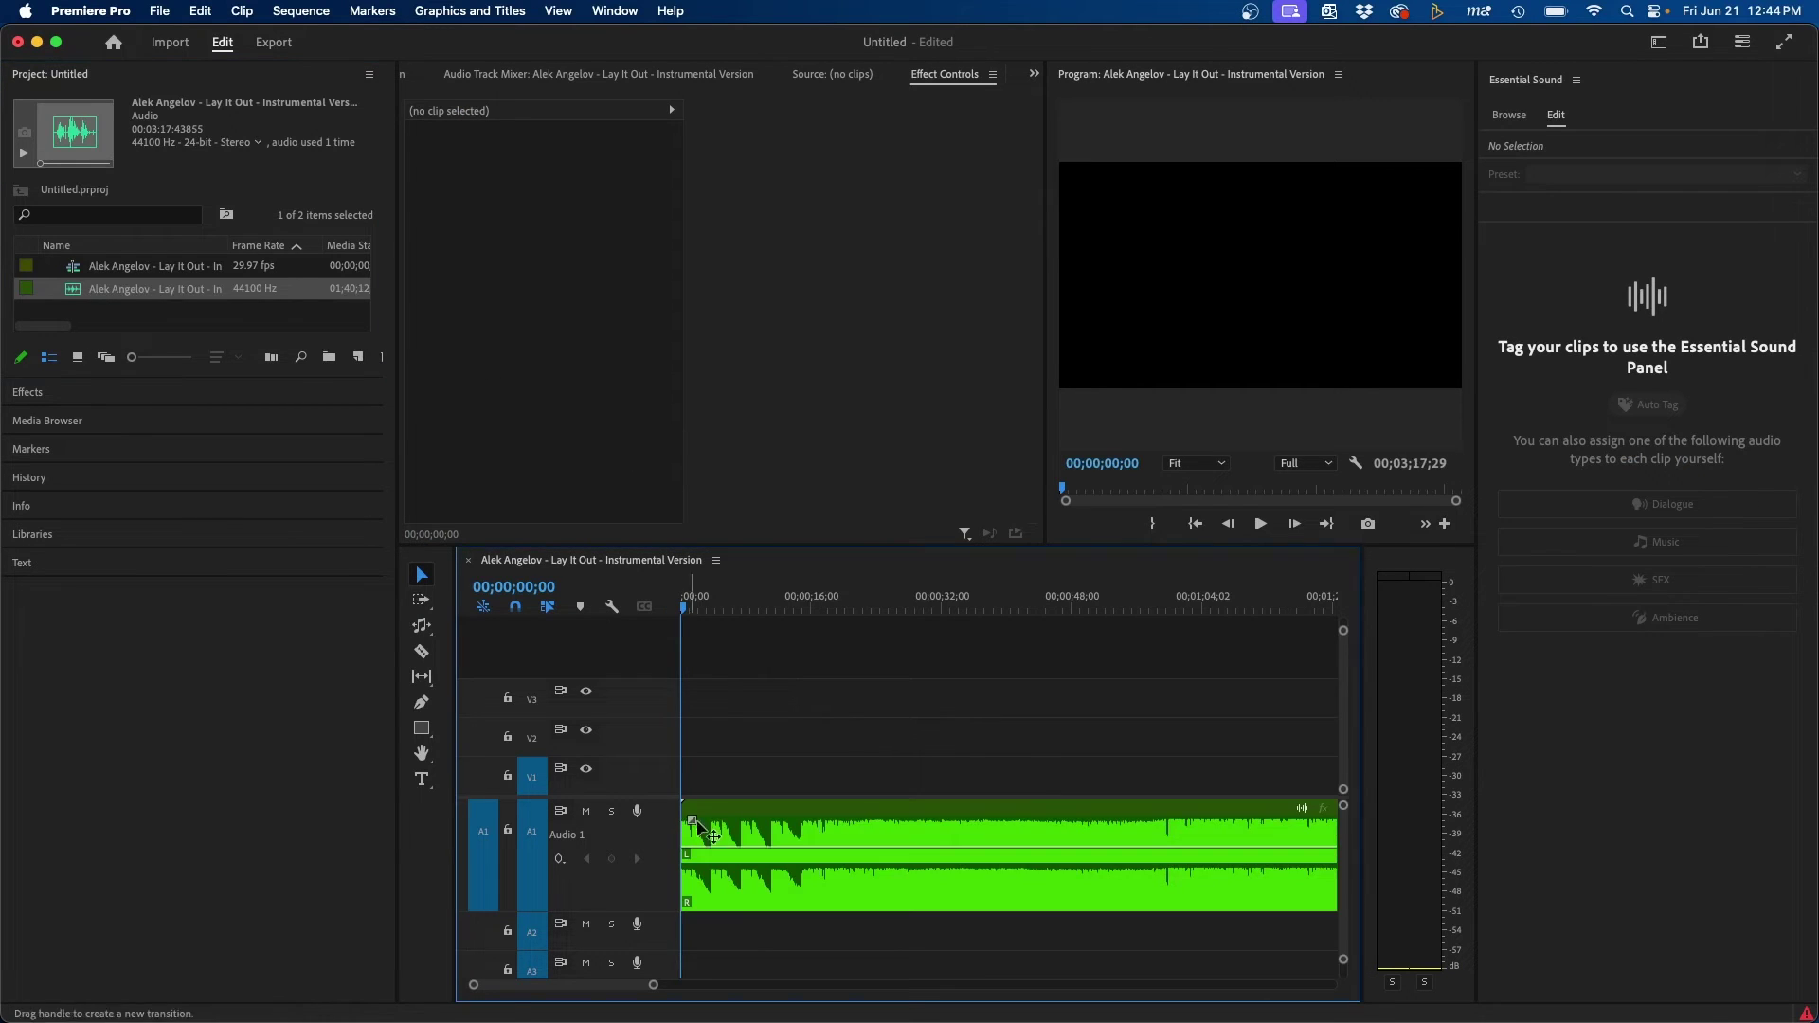
pyautogui.press('-')
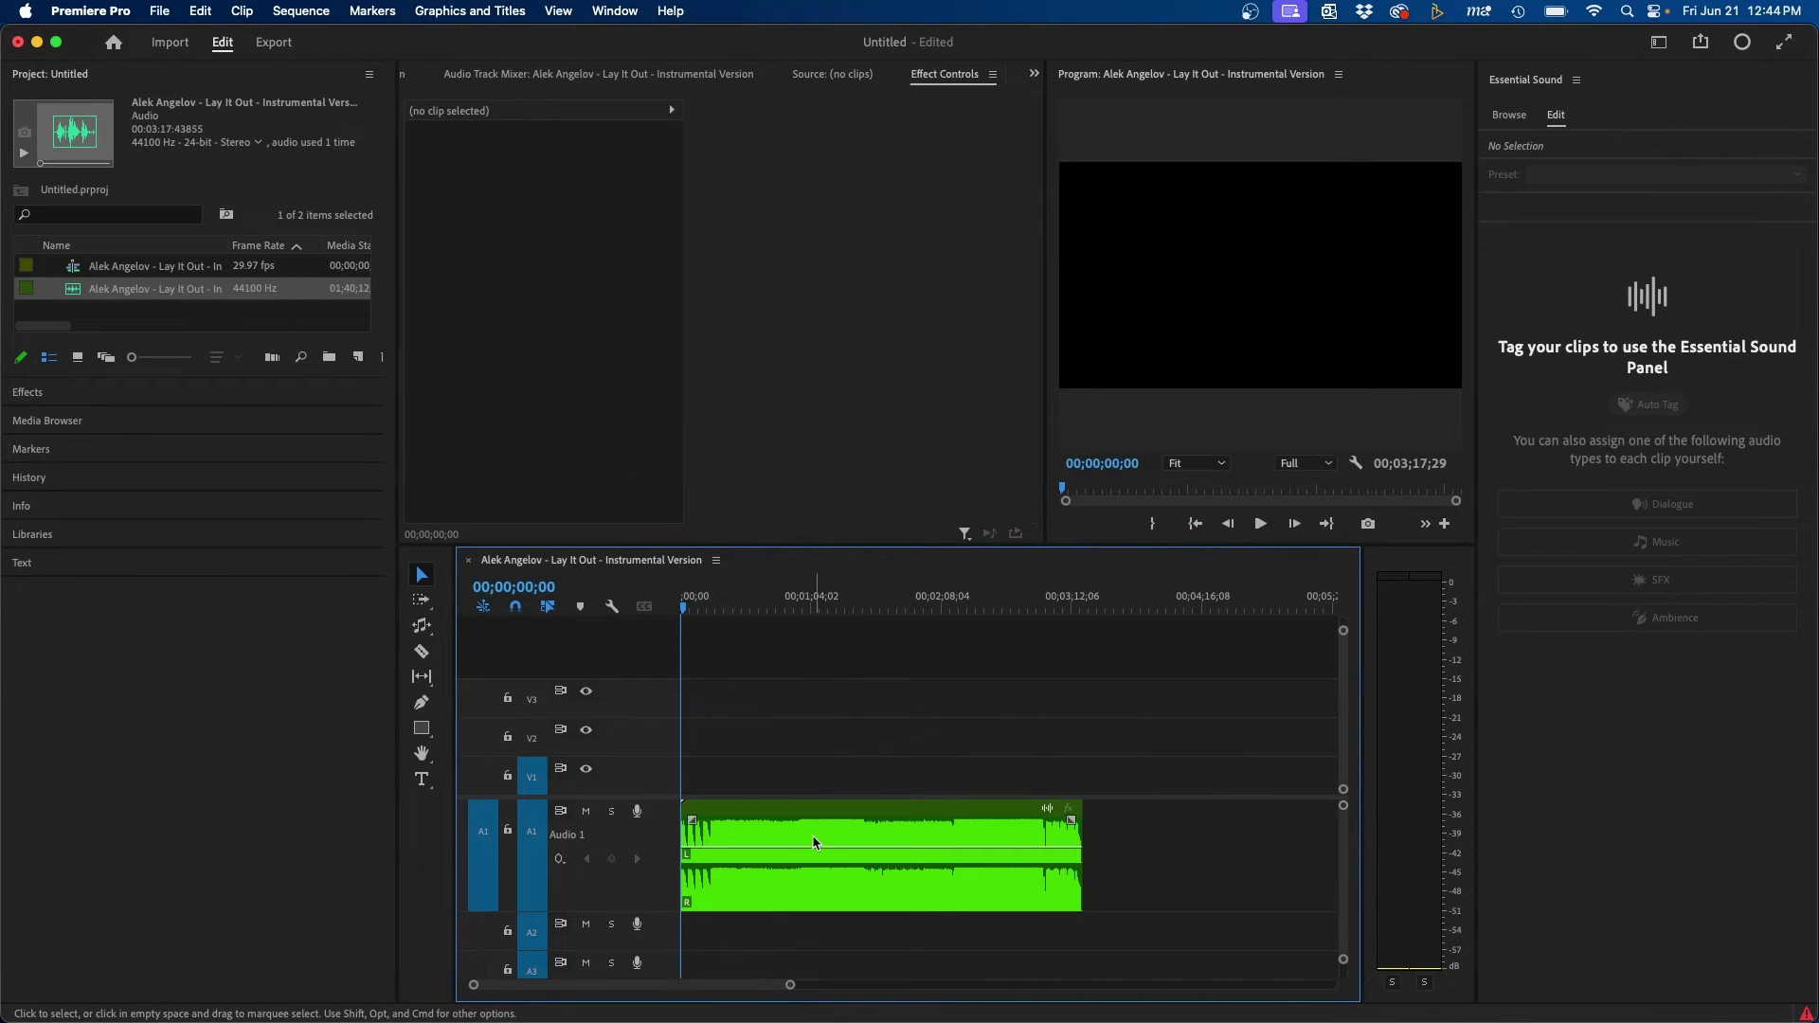
pyautogui.click(813, 857)
pyautogui.press('=')
pyautogui.click(981, 803)
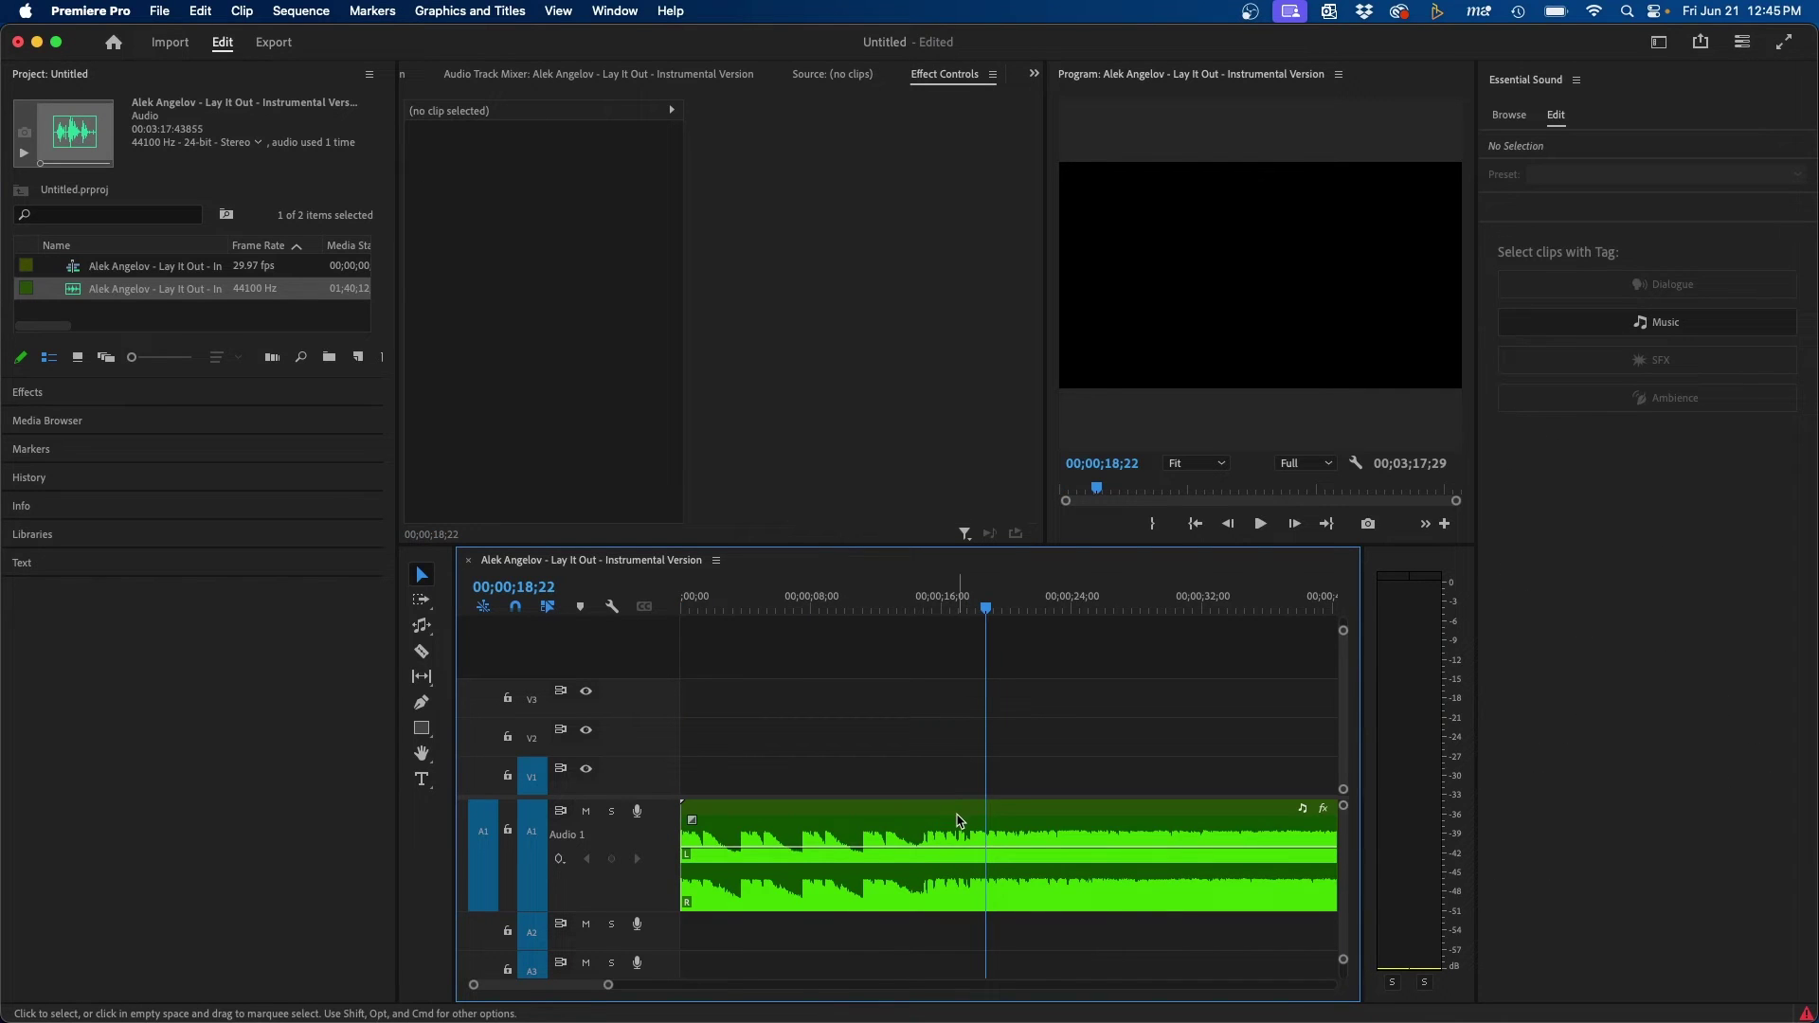
pyautogui.click(960, 820)
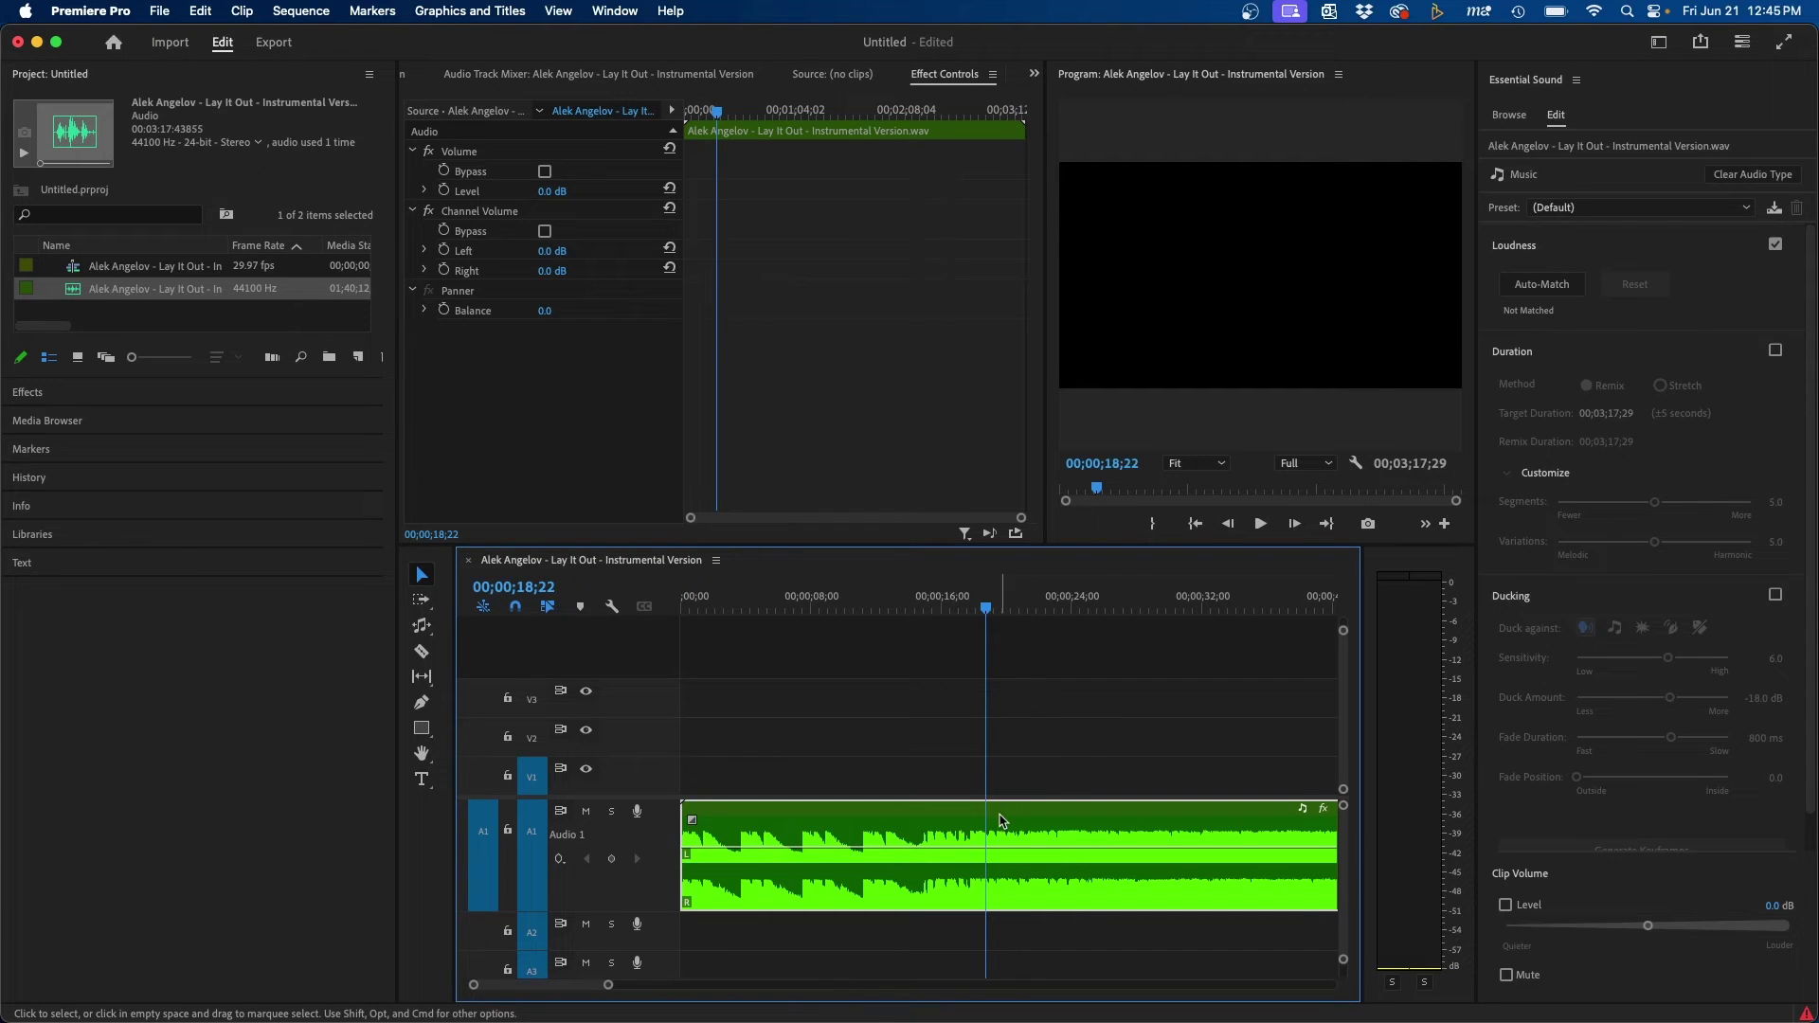
pyautogui.click(993, 752)
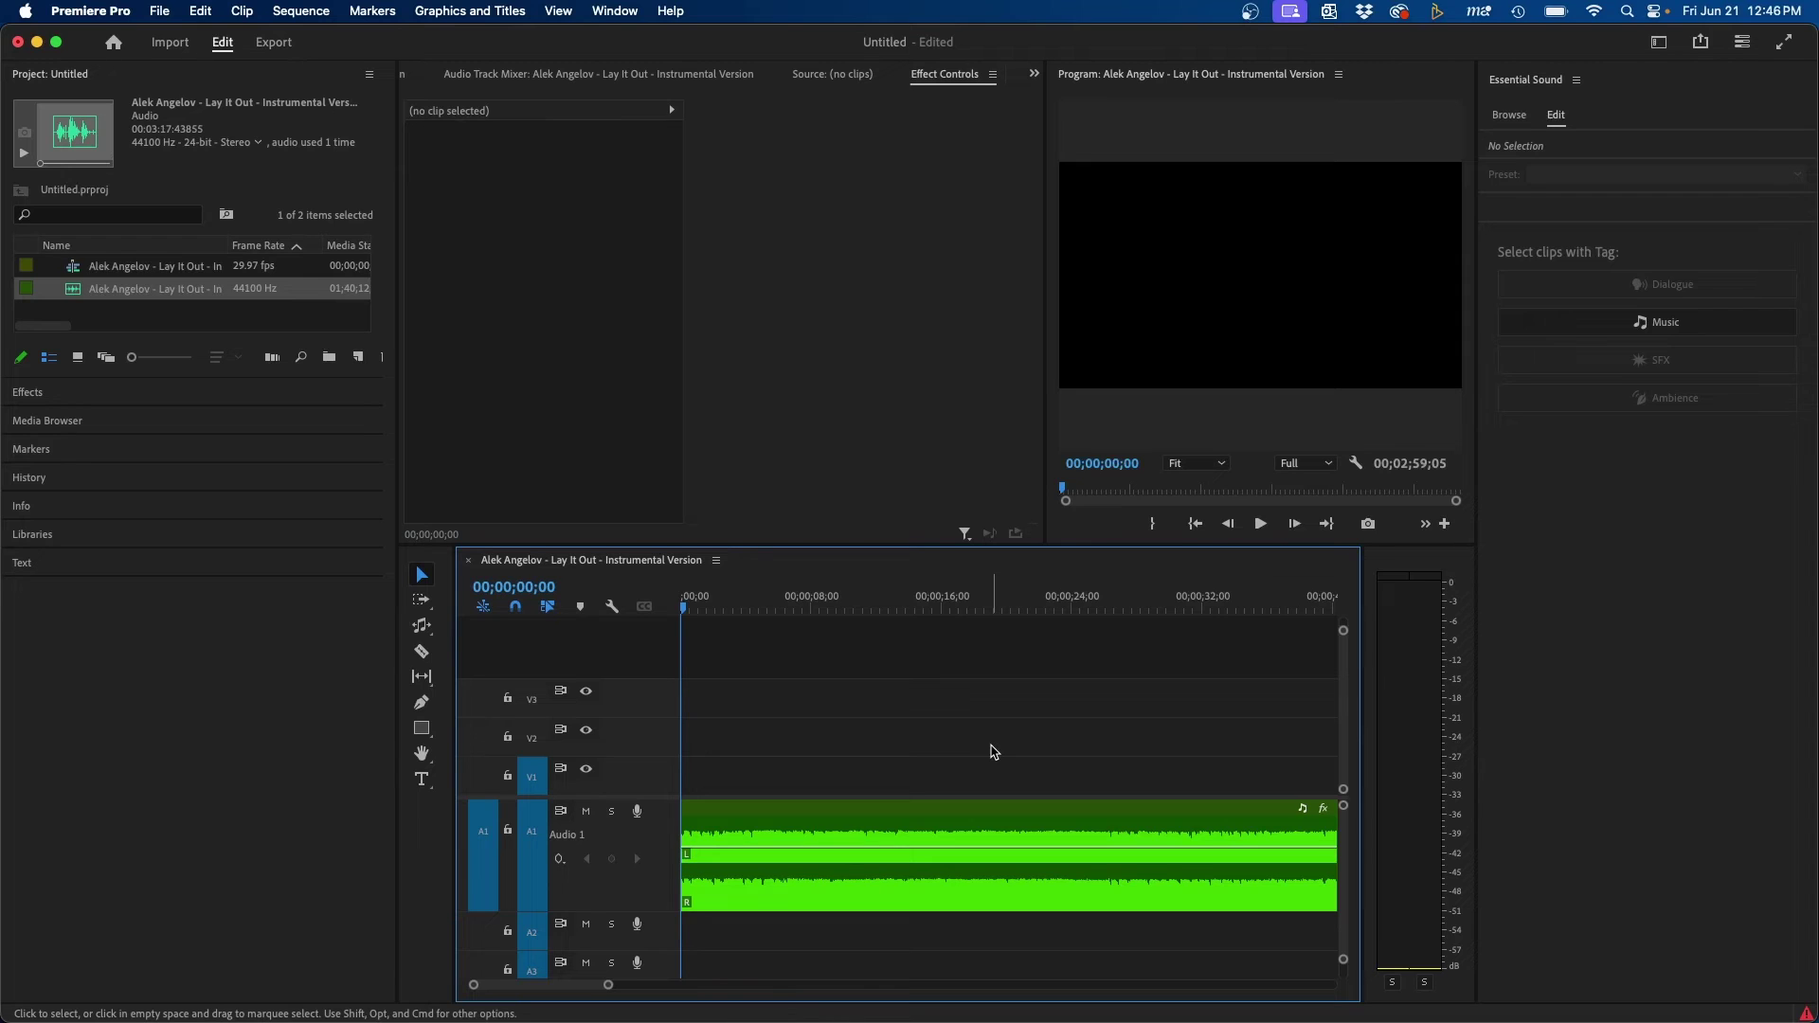
# Play the song to 00;00;03;23 and trim away everything after the playhead.
pyautogui.press('space')
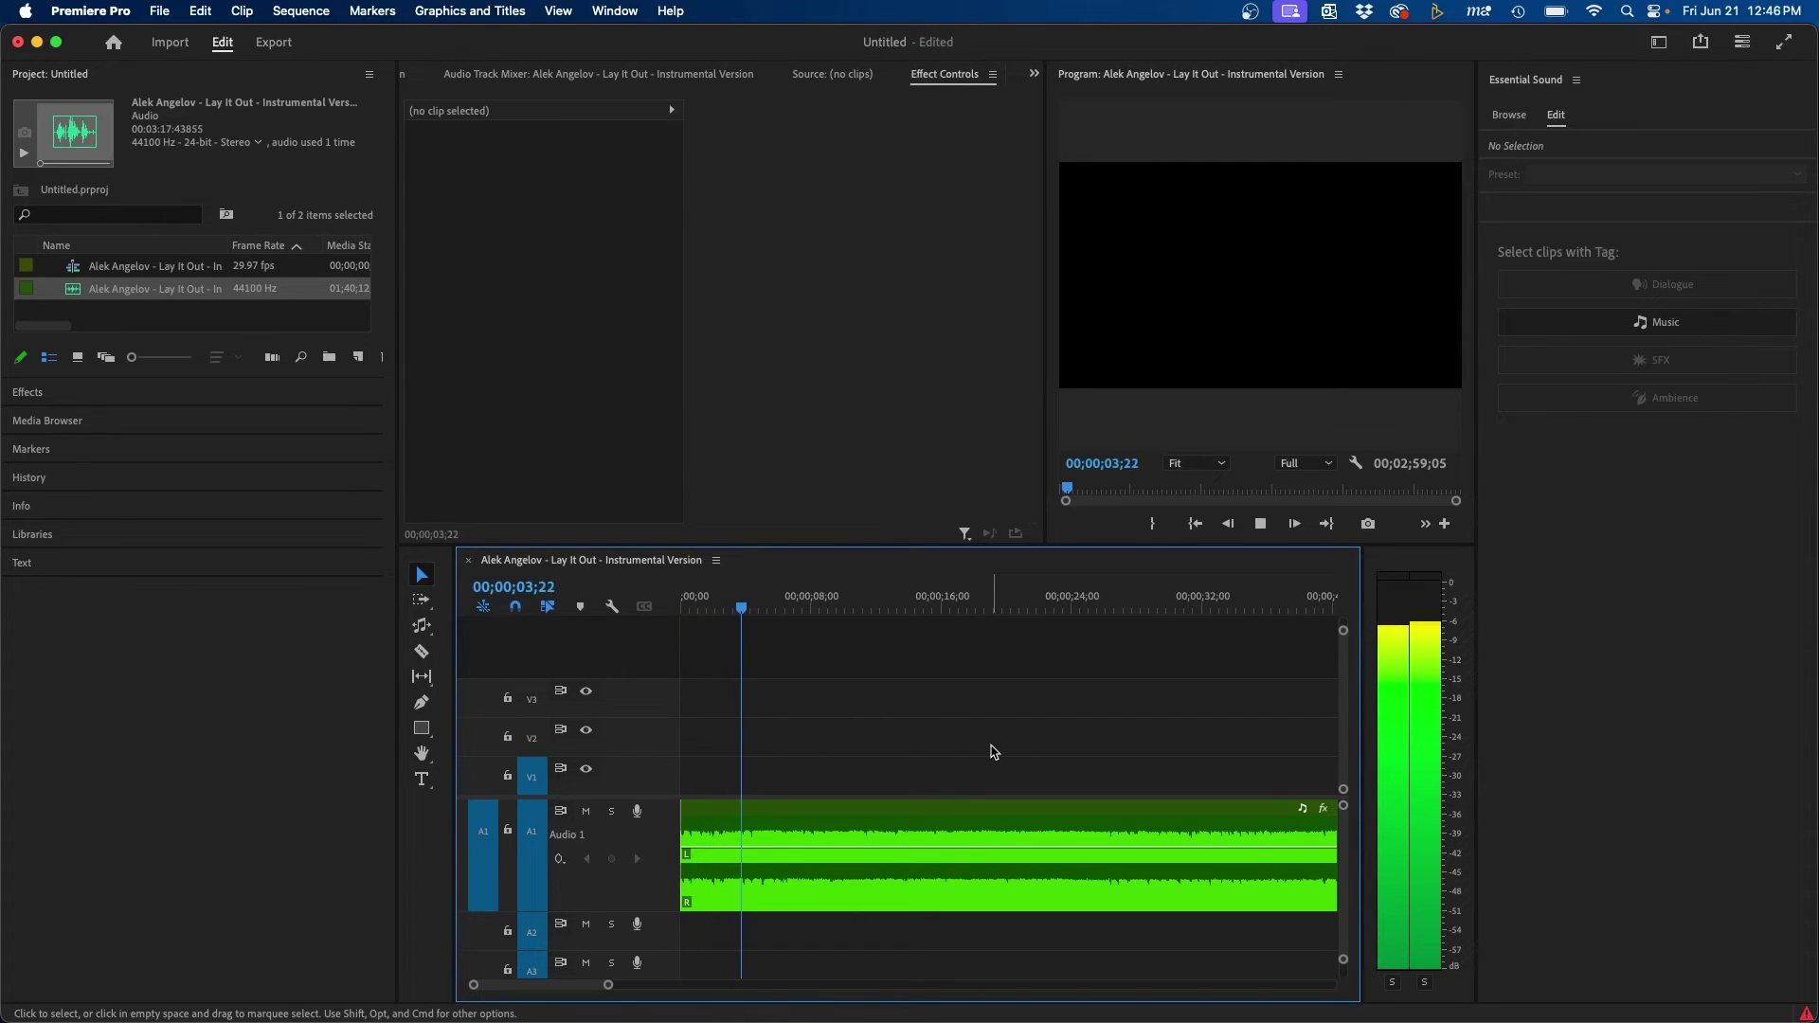
pyautogui.click(748, 807)
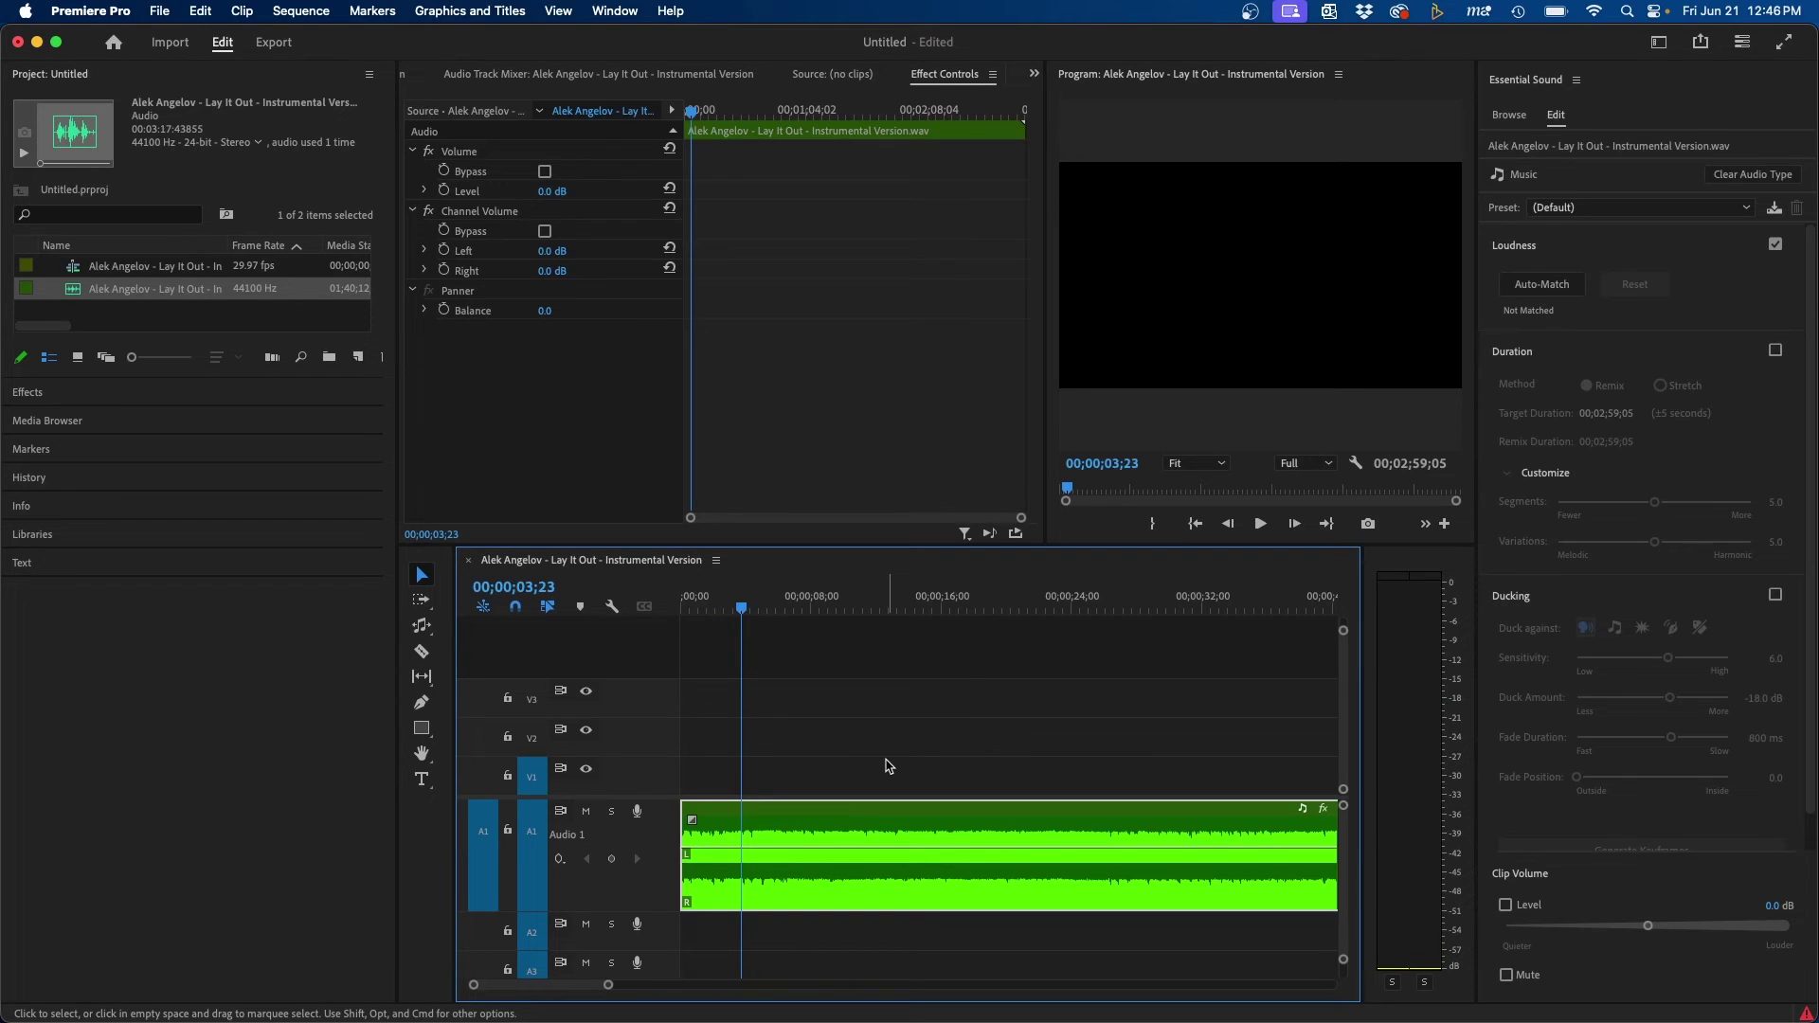
pyautogui.press('w')
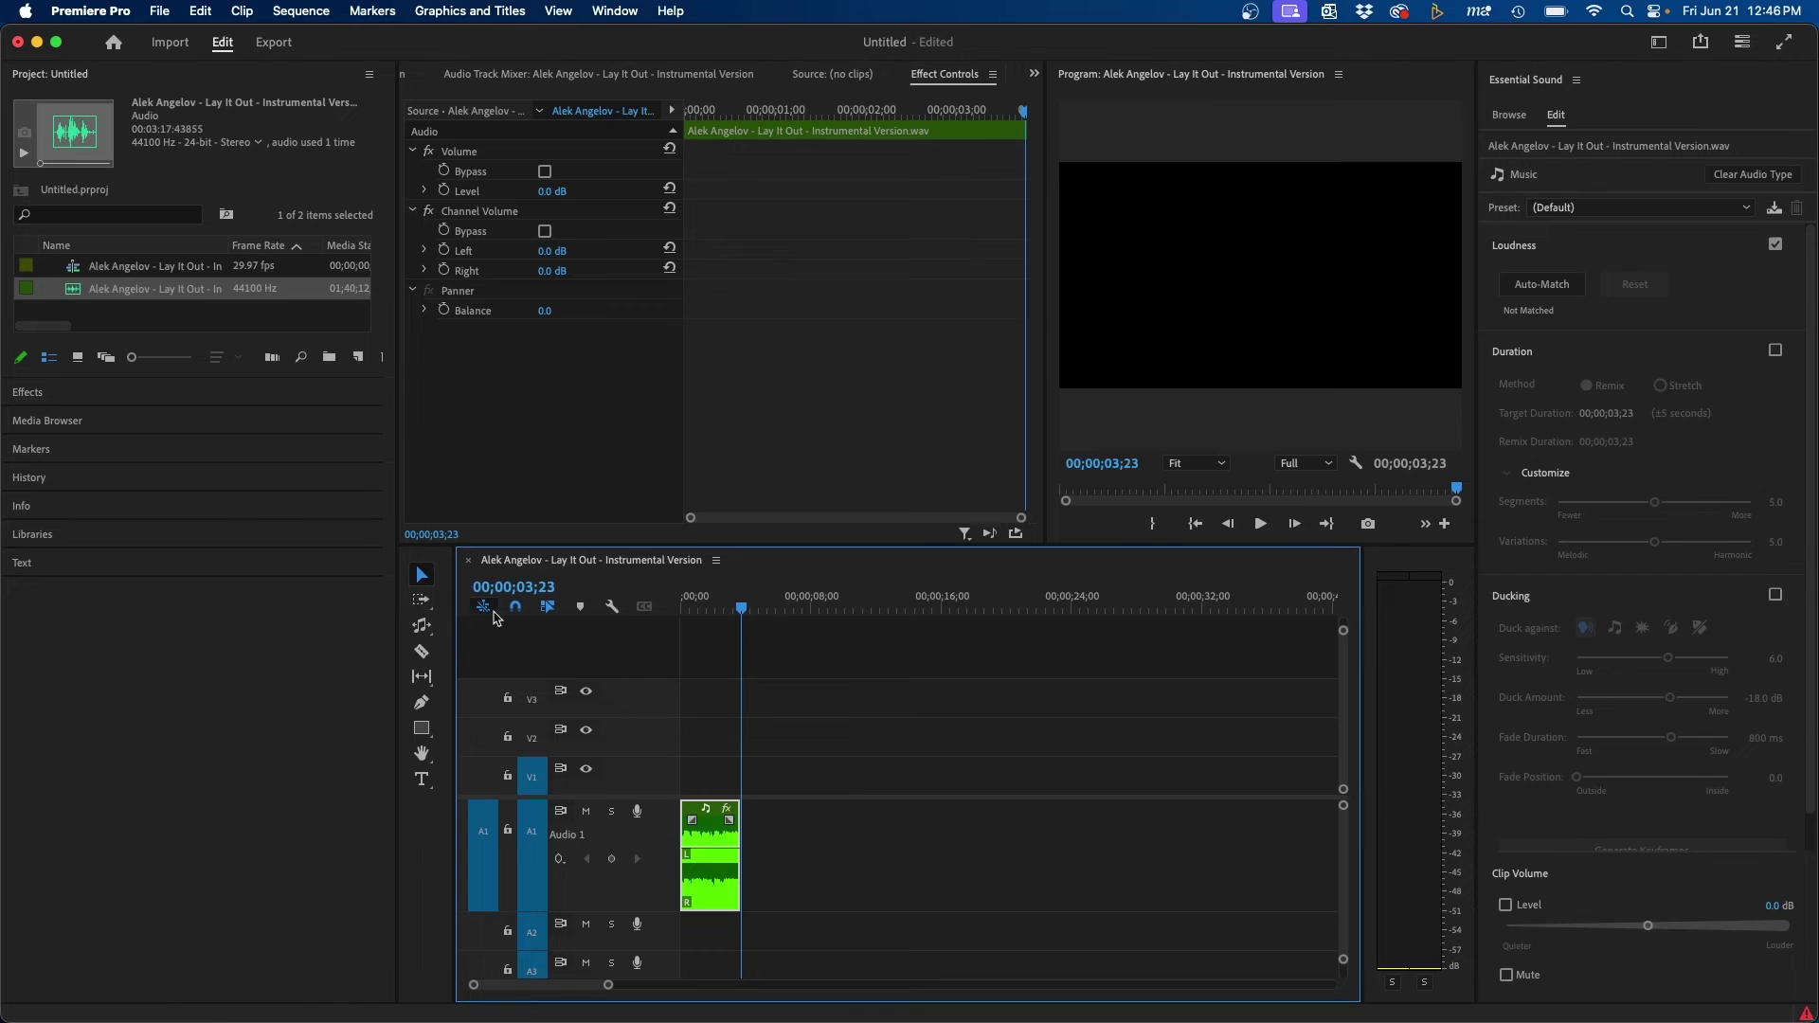
# Try remixing the short clip out to 20 seconds, then return to the Selection tool and select it.
pyautogui.click(422, 625)
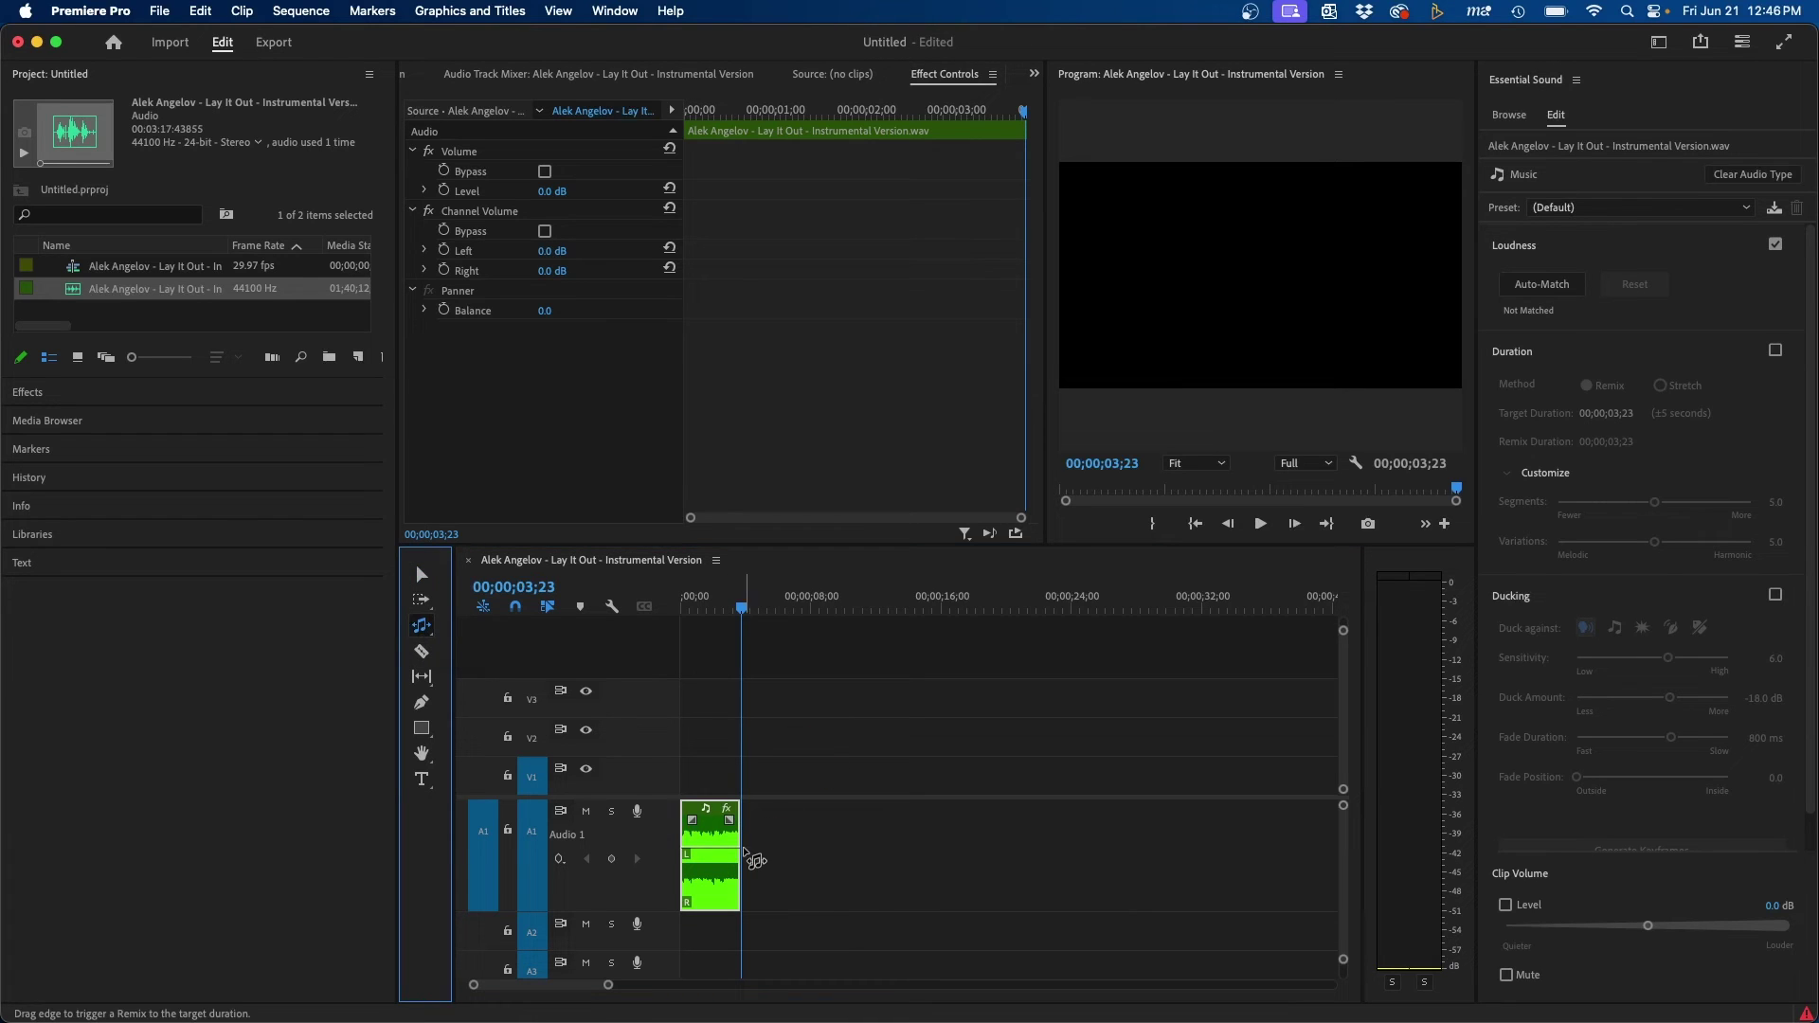
pyautogui.moveTo(746, 846); pyautogui.dragTo(1010, 810)
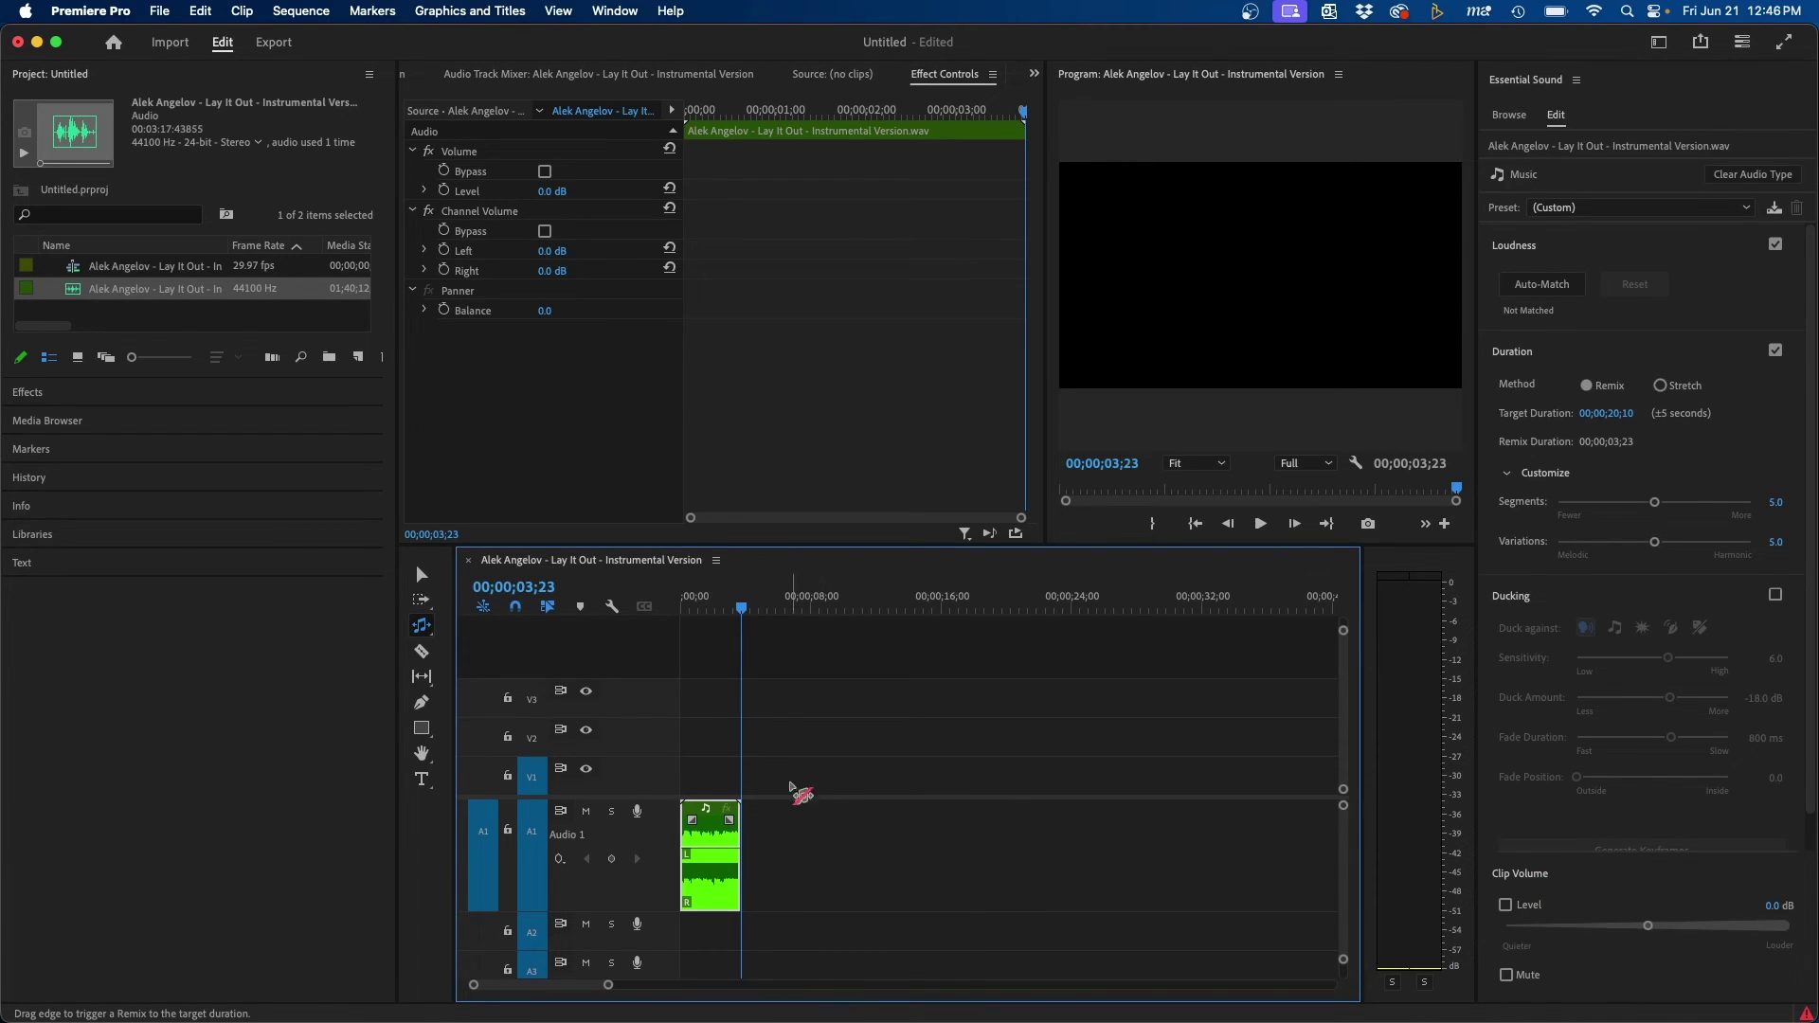
pyautogui.press('v')
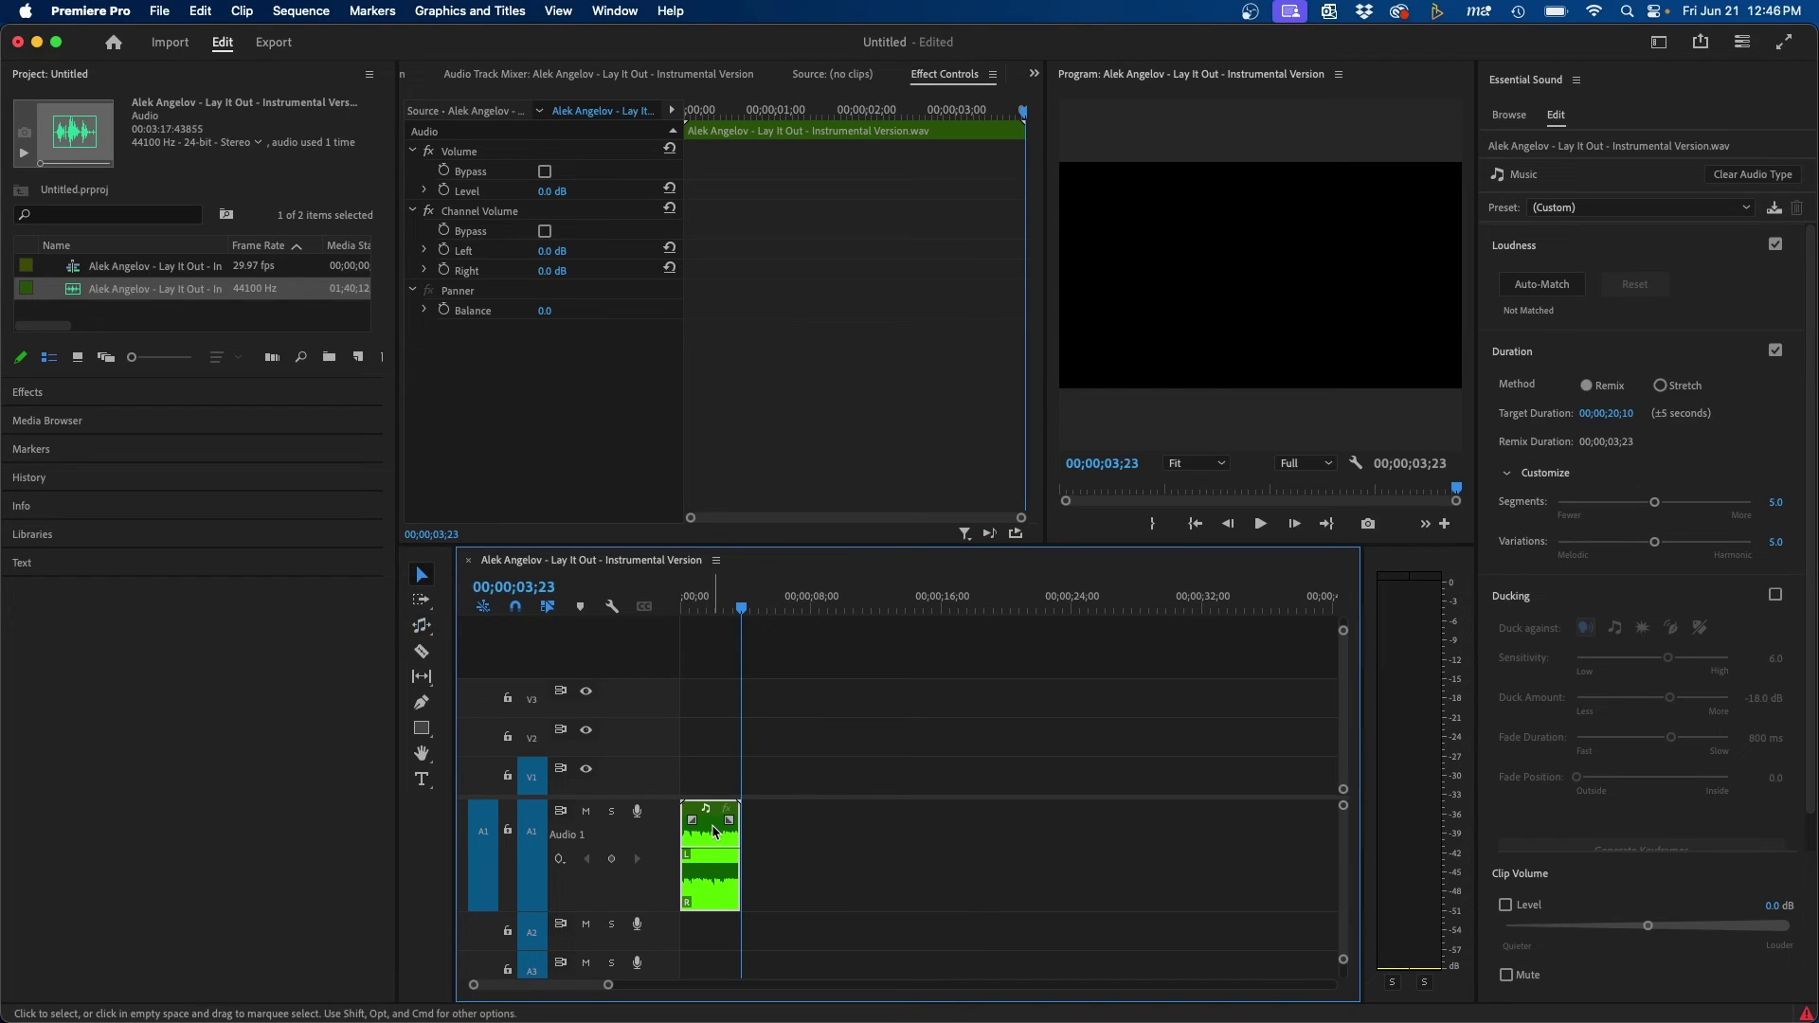
pyautogui.click(422, 575)
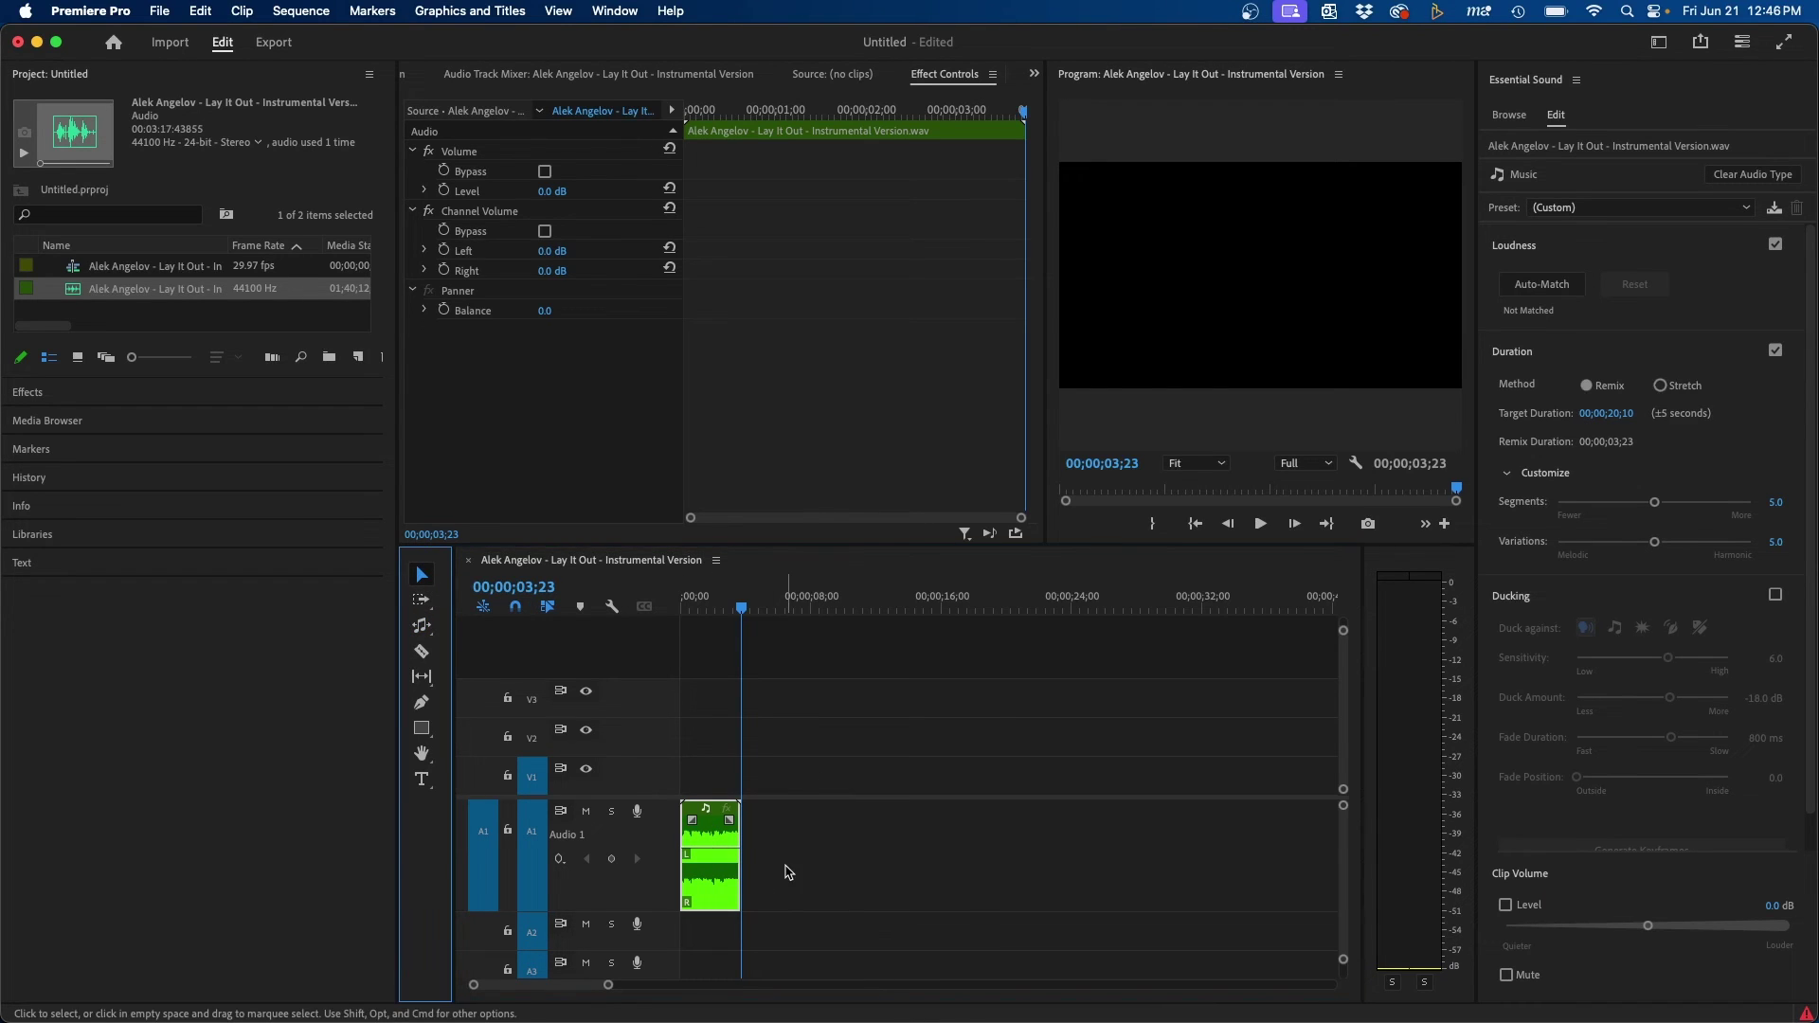
pyautogui.click(711, 889)
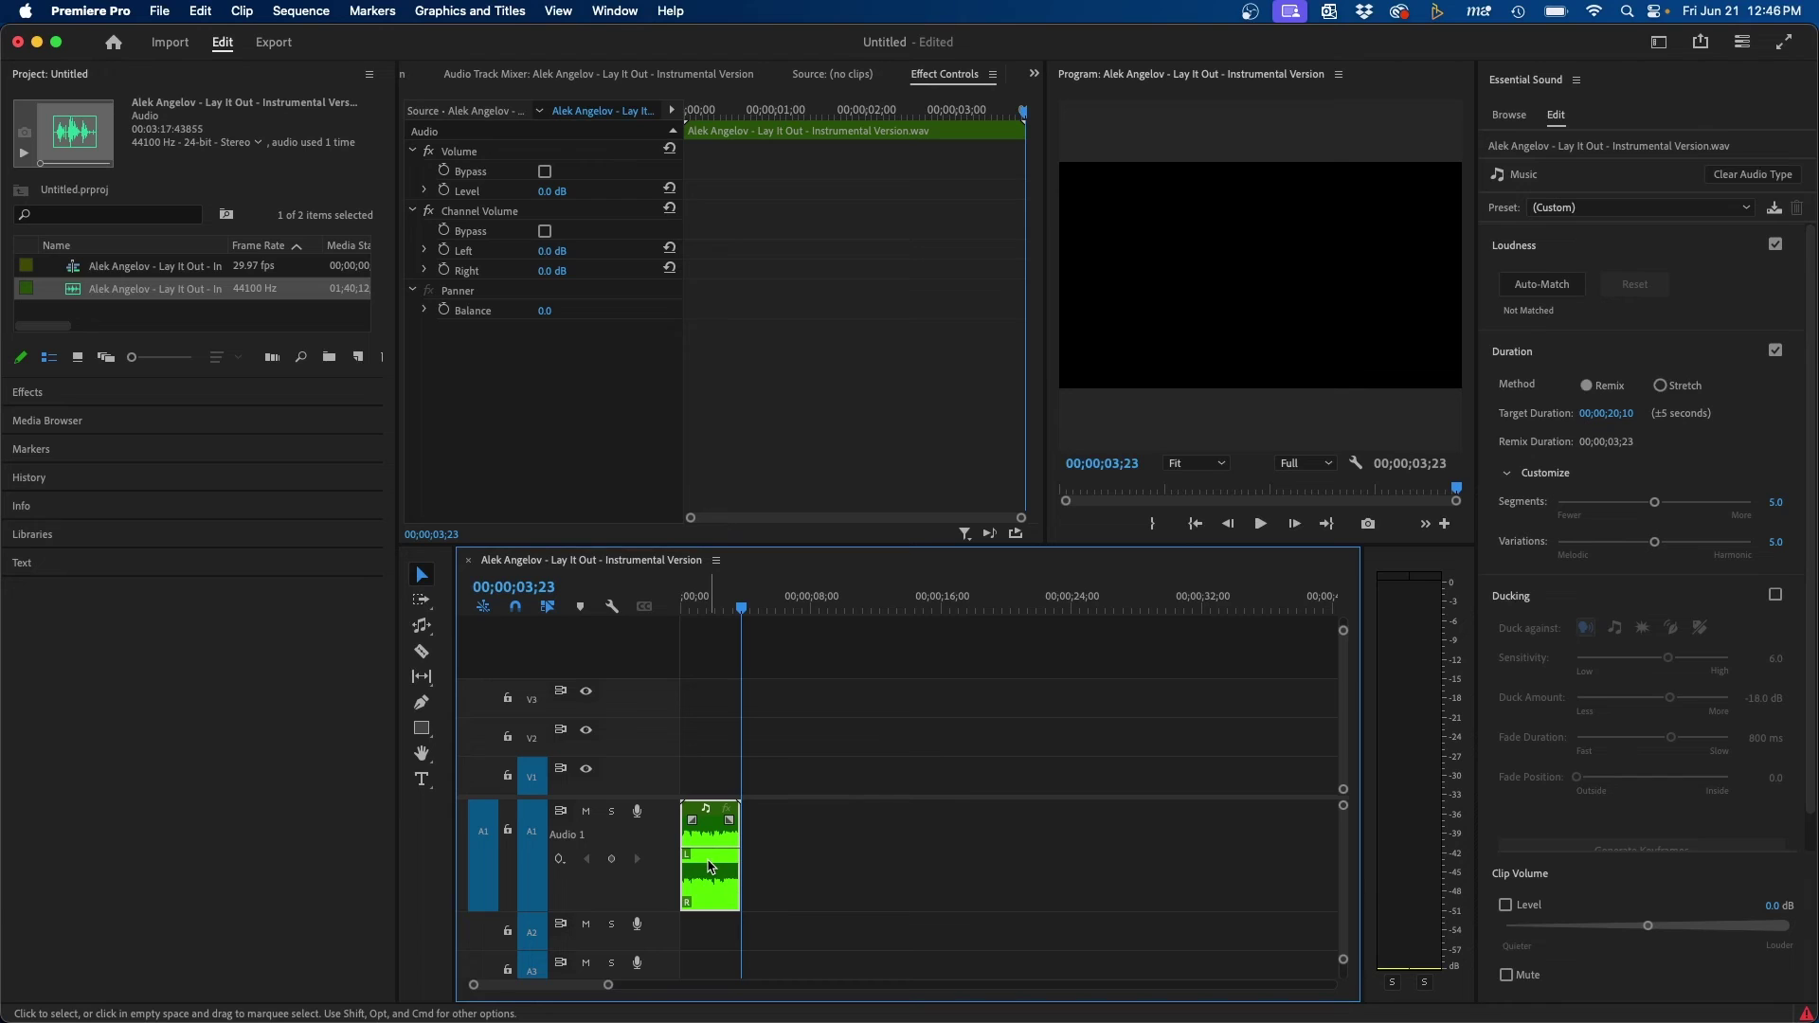
# Paste the clip into a seven-copy loop ending at 00;00;26;11 and play it from near the start.
pyautogui.press('super+v')
pyautogui.press('super+v')
pyautogui.press('super+v')
pyautogui.press('super+v')
pyautogui.press('super+v')
pyautogui.press('super+v')
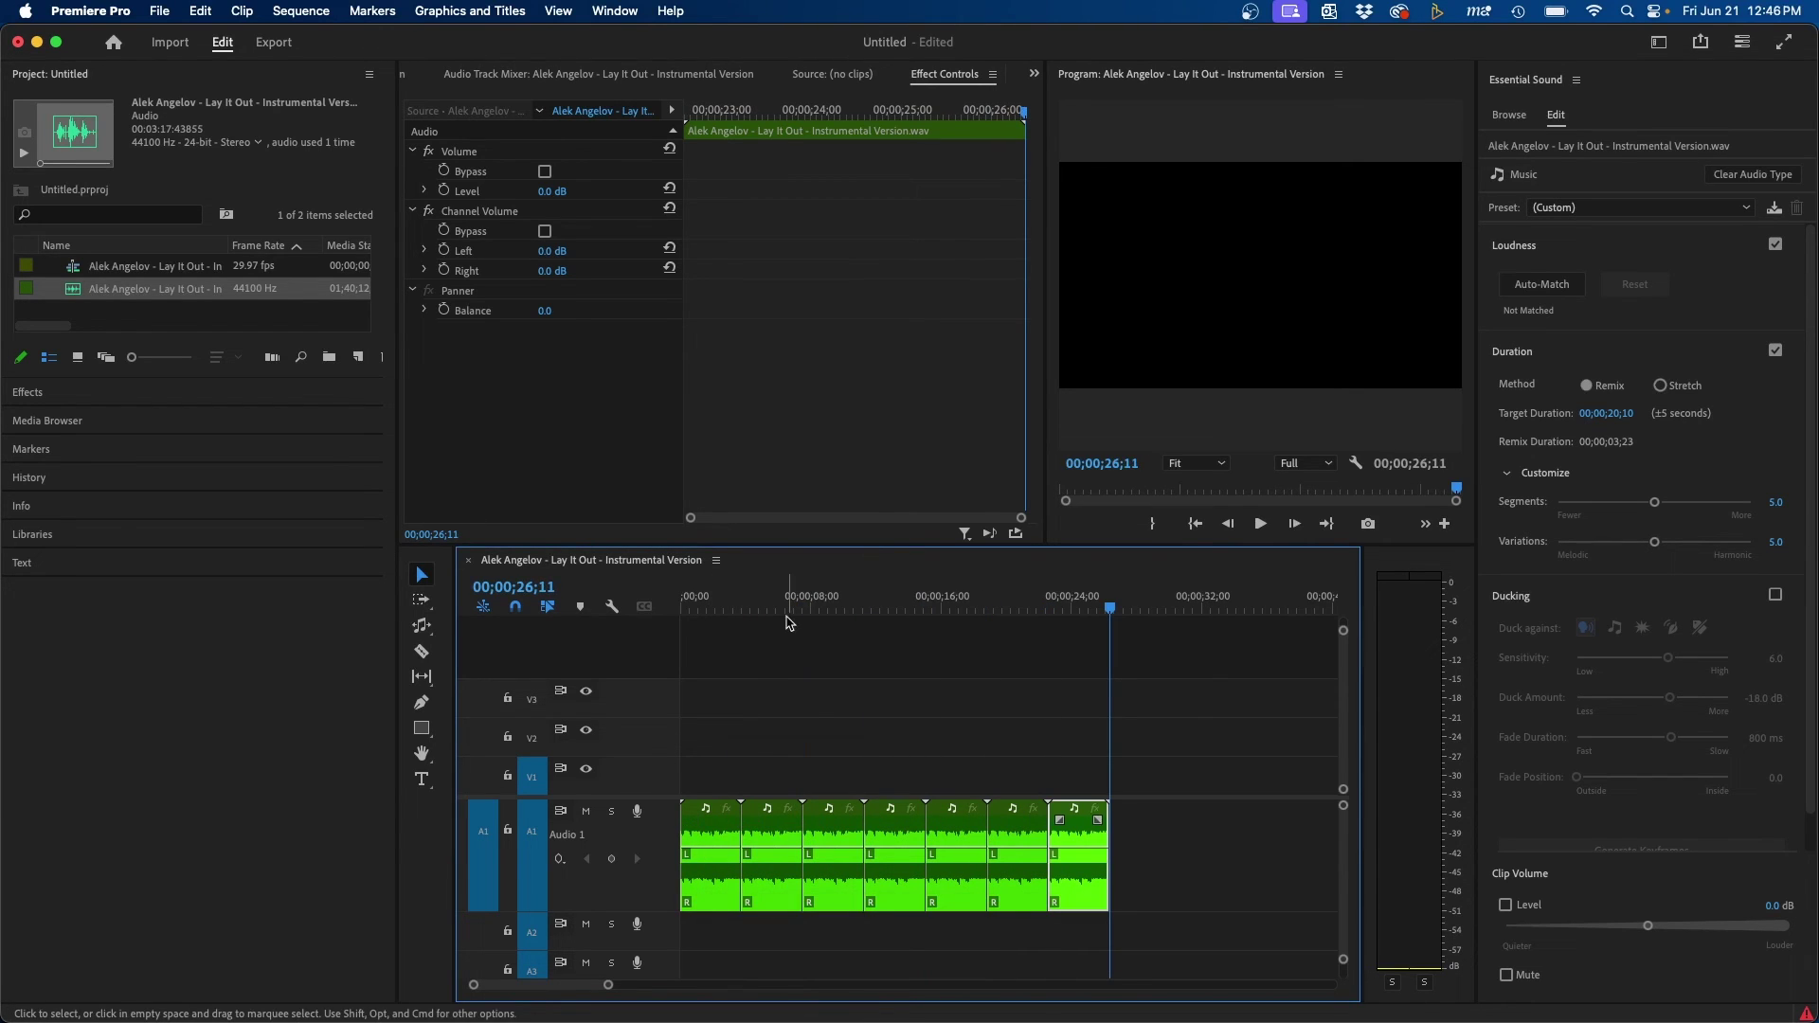
pyautogui.click(711, 599)
pyautogui.click(812, 660)
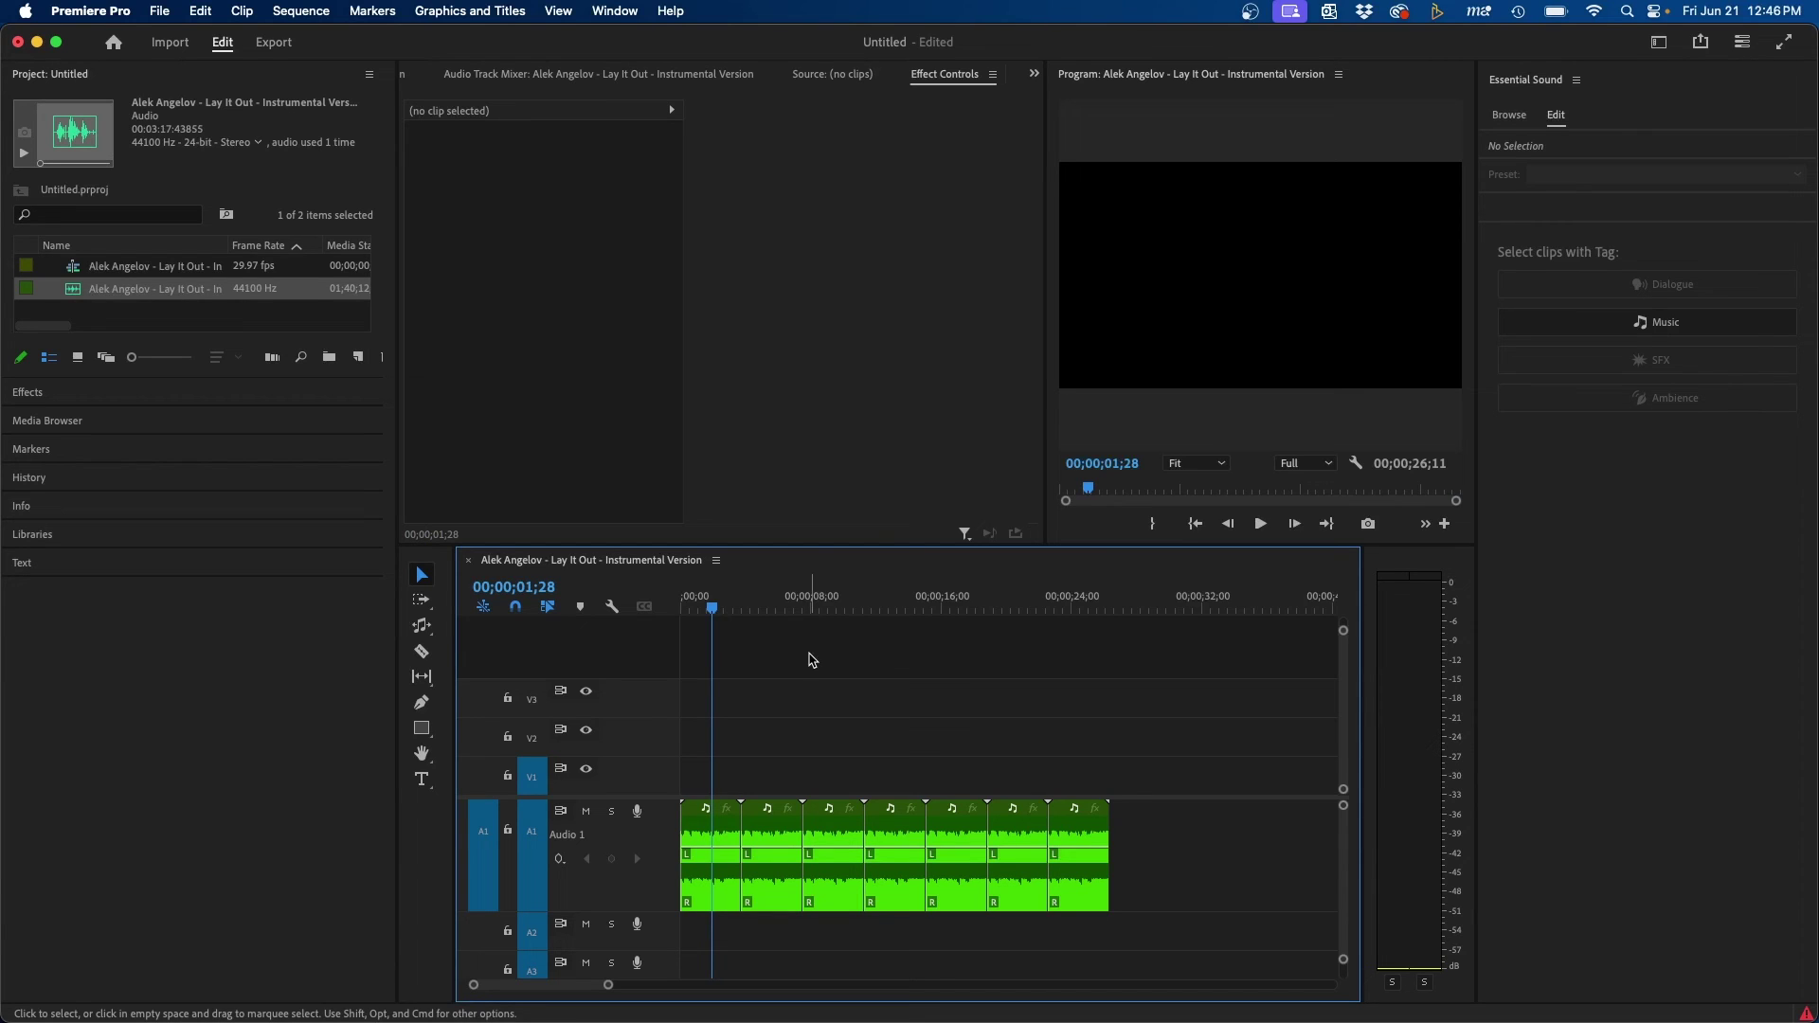
pyautogui.press('space')
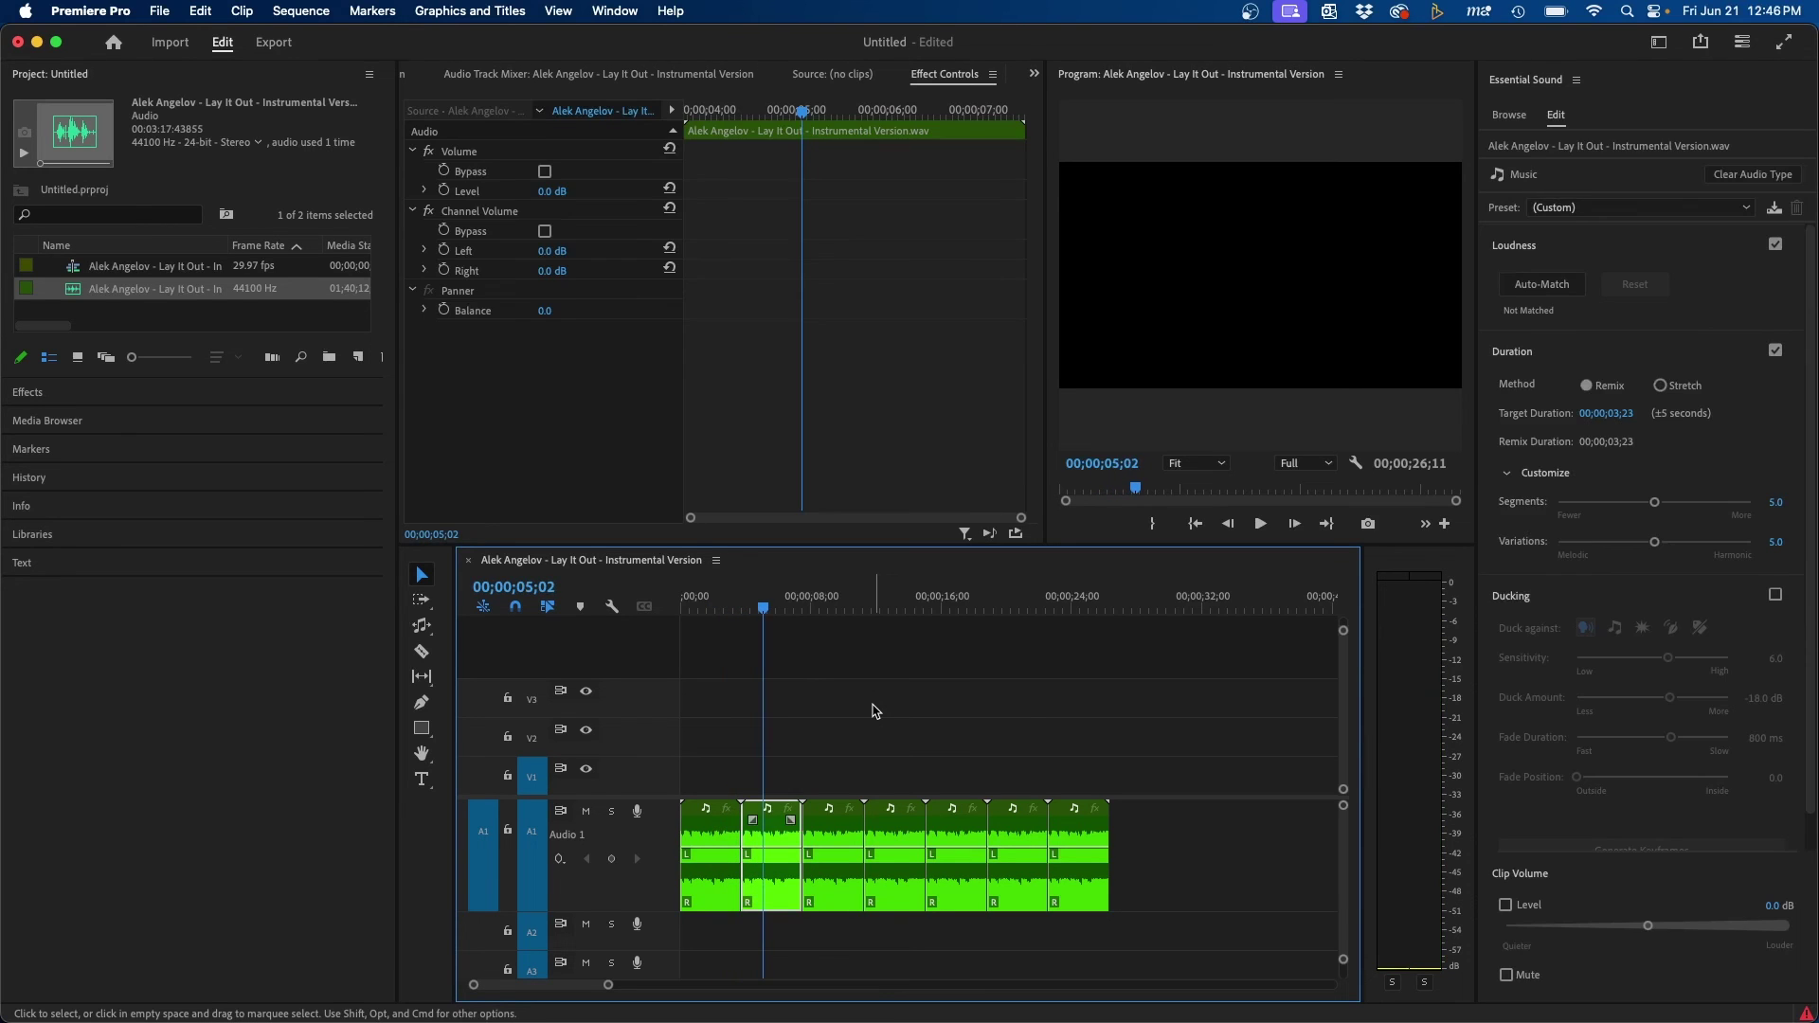
pyautogui.press('space')
# Stop playback and turn on Show Audio Time Units in the Timeline panel menu.
pyautogui.press('d')
pyautogui.click(804, 756)
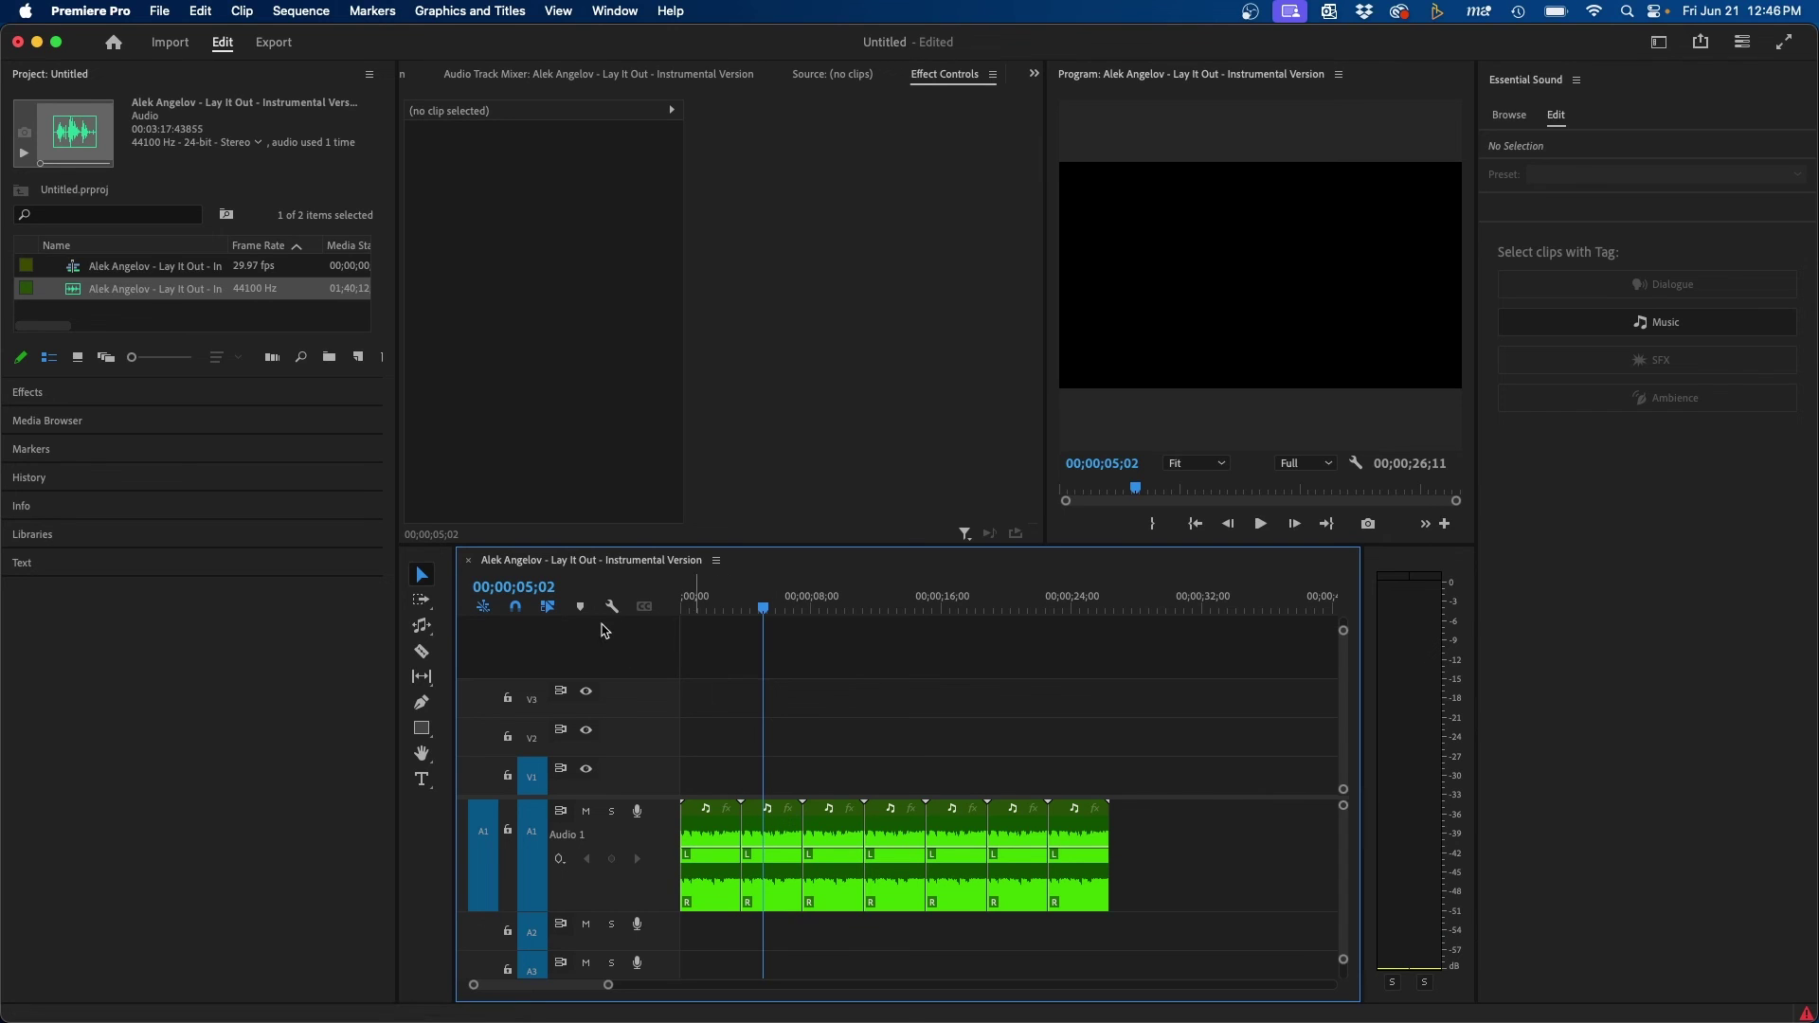
pyautogui.click(717, 561)
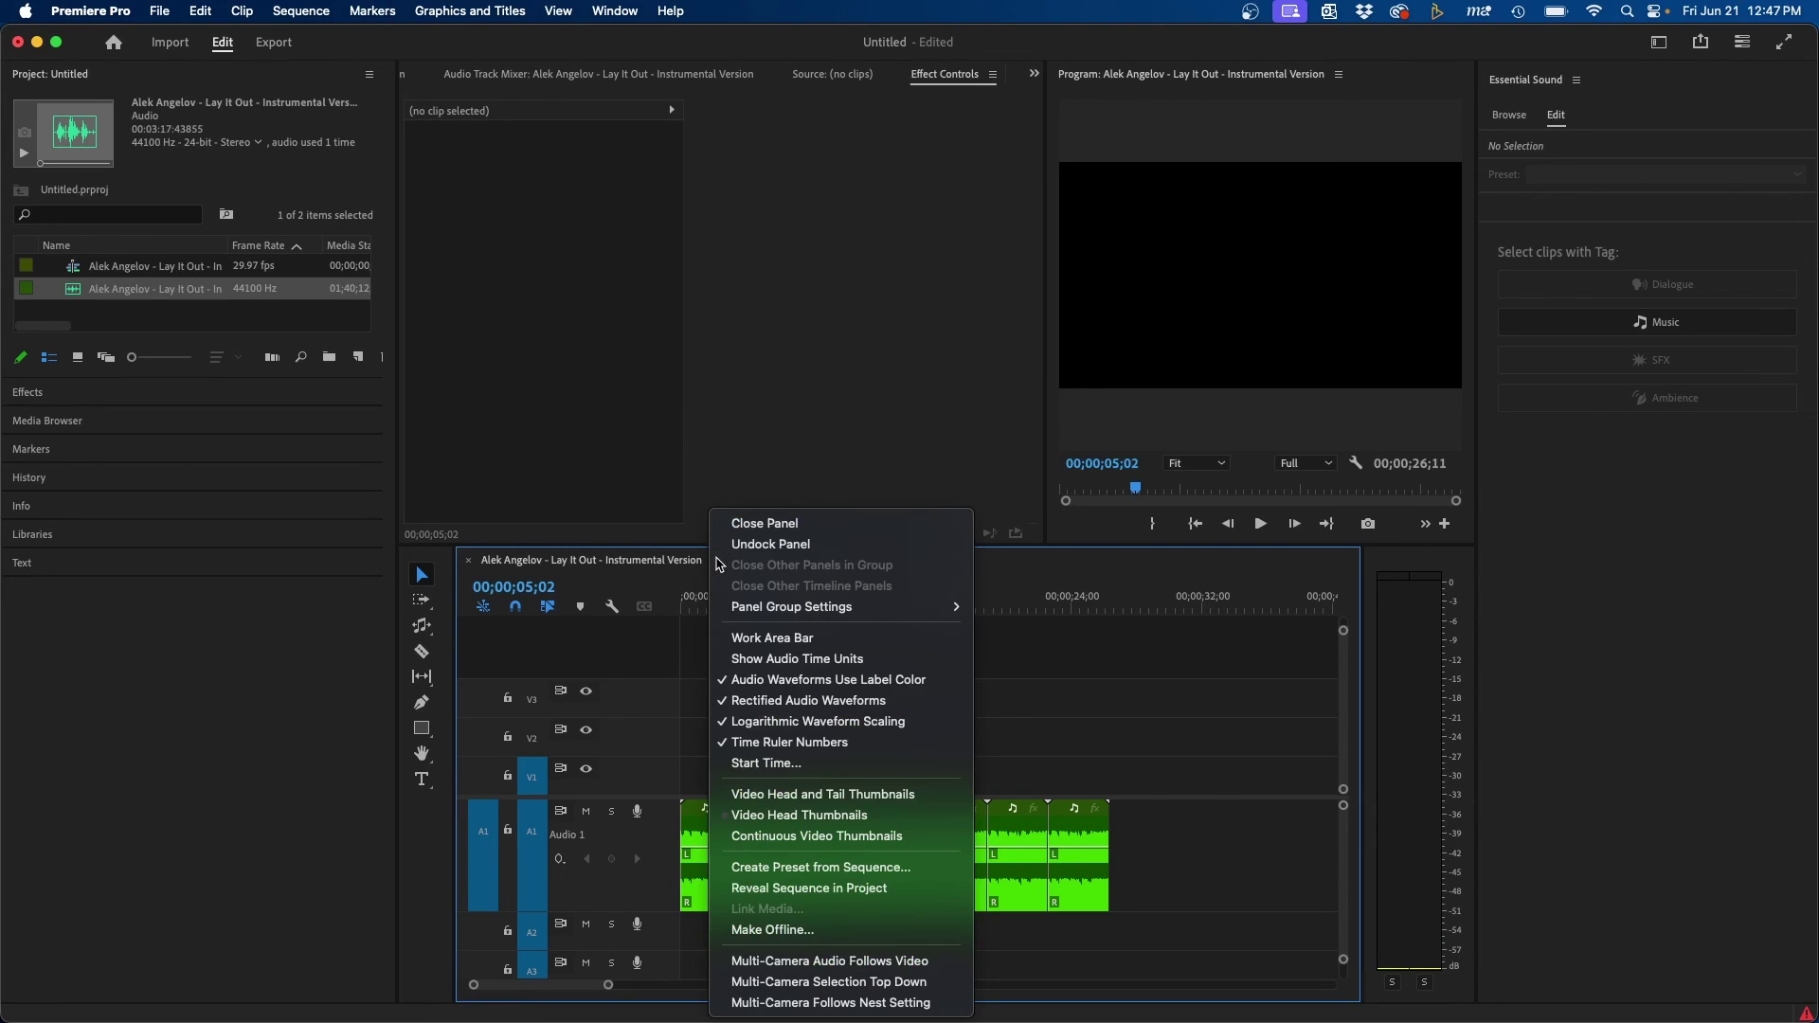
pyautogui.click(769, 660)
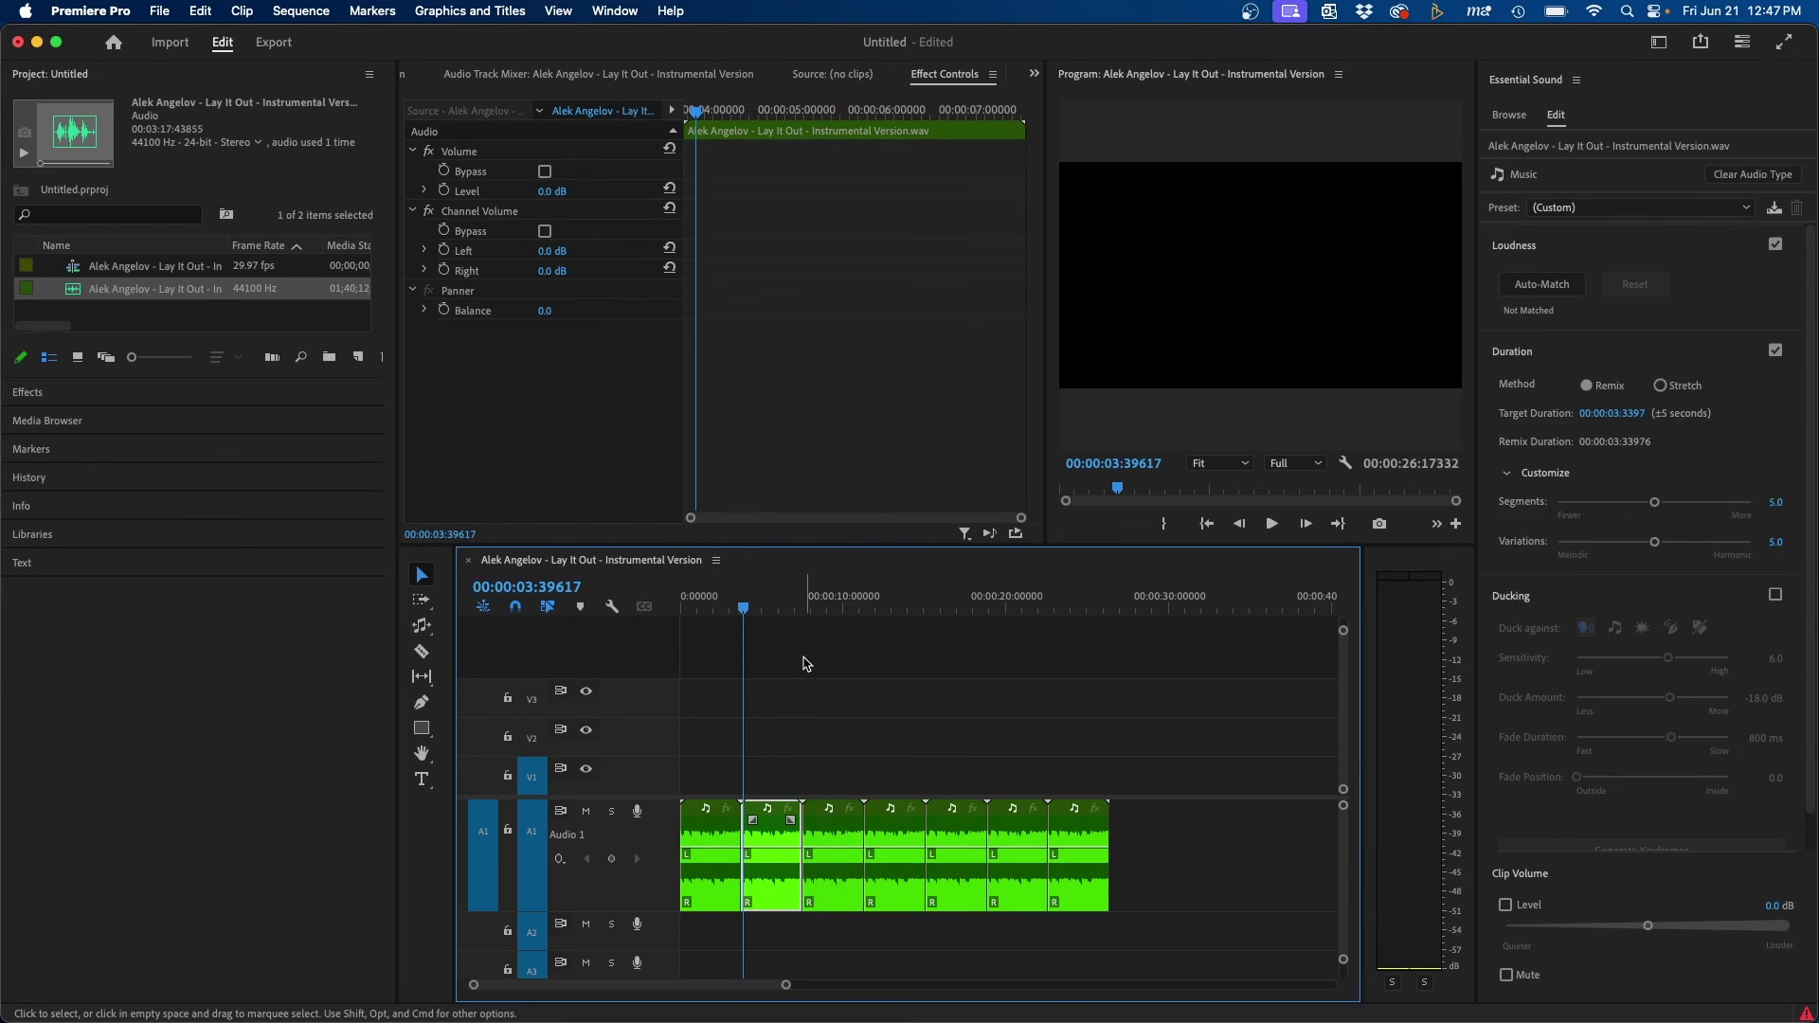
# Zoom in and park the playhead on the clip join at 00:00:03:34007.
pyautogui.press('=')
pyautogui.press('=')
pyautogui.press('=')
pyautogui.press('=')
pyautogui.press('=')
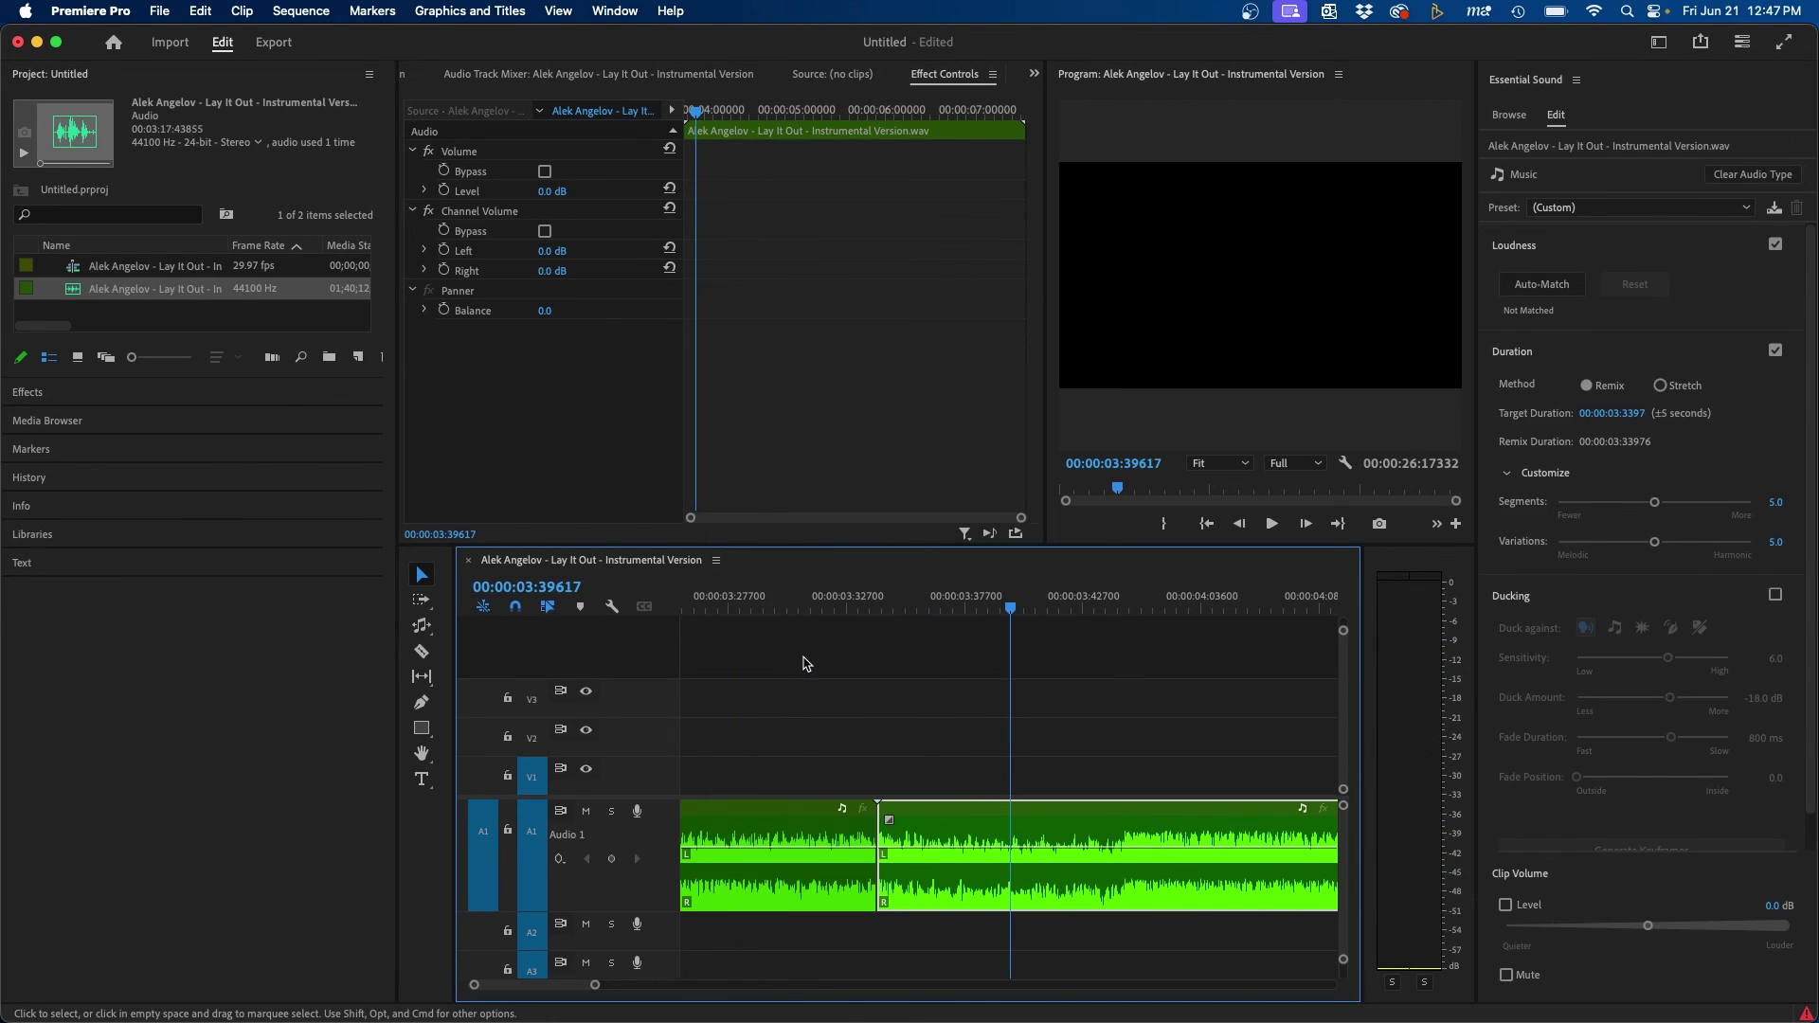
pyautogui.click(886, 600)
pyautogui.press('=')
pyautogui.press('=')
pyautogui.press('=')
pyautogui.press('=')
pyautogui.press('=')
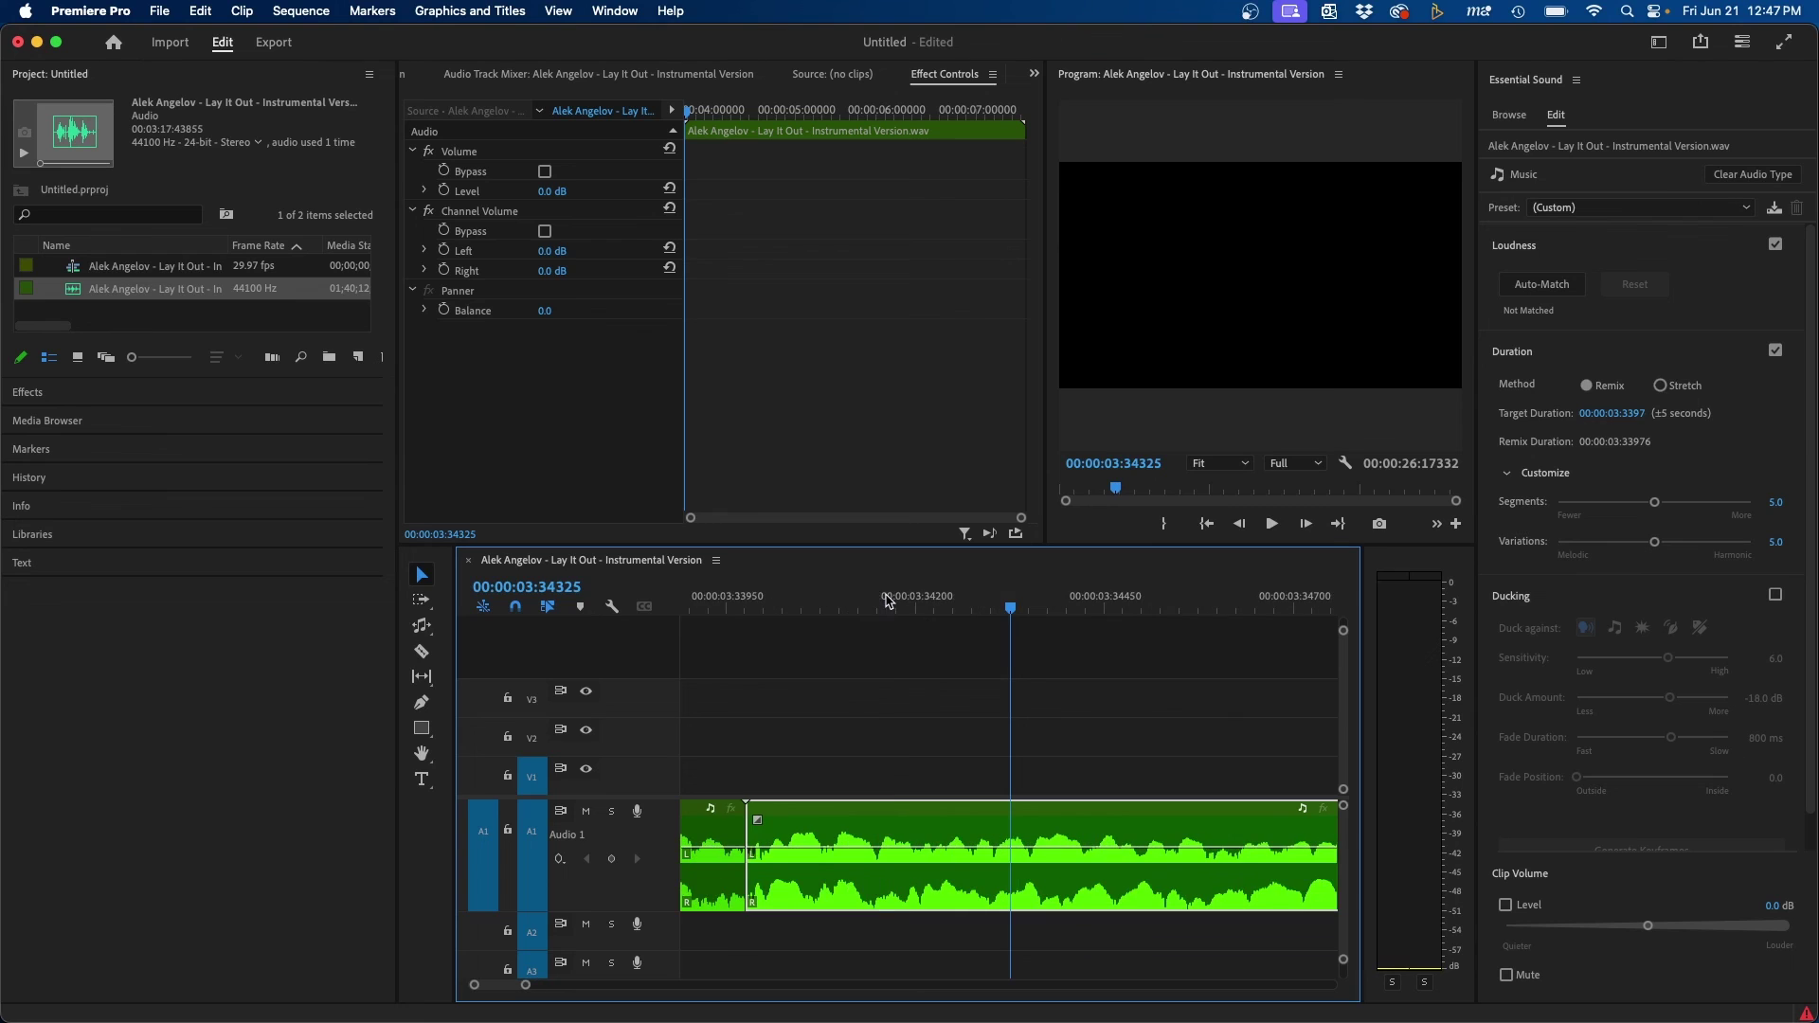
pyautogui.click(771, 601)
pyautogui.press('=')
pyautogui.press('=')
pyautogui.press('=')
pyautogui.press('=')
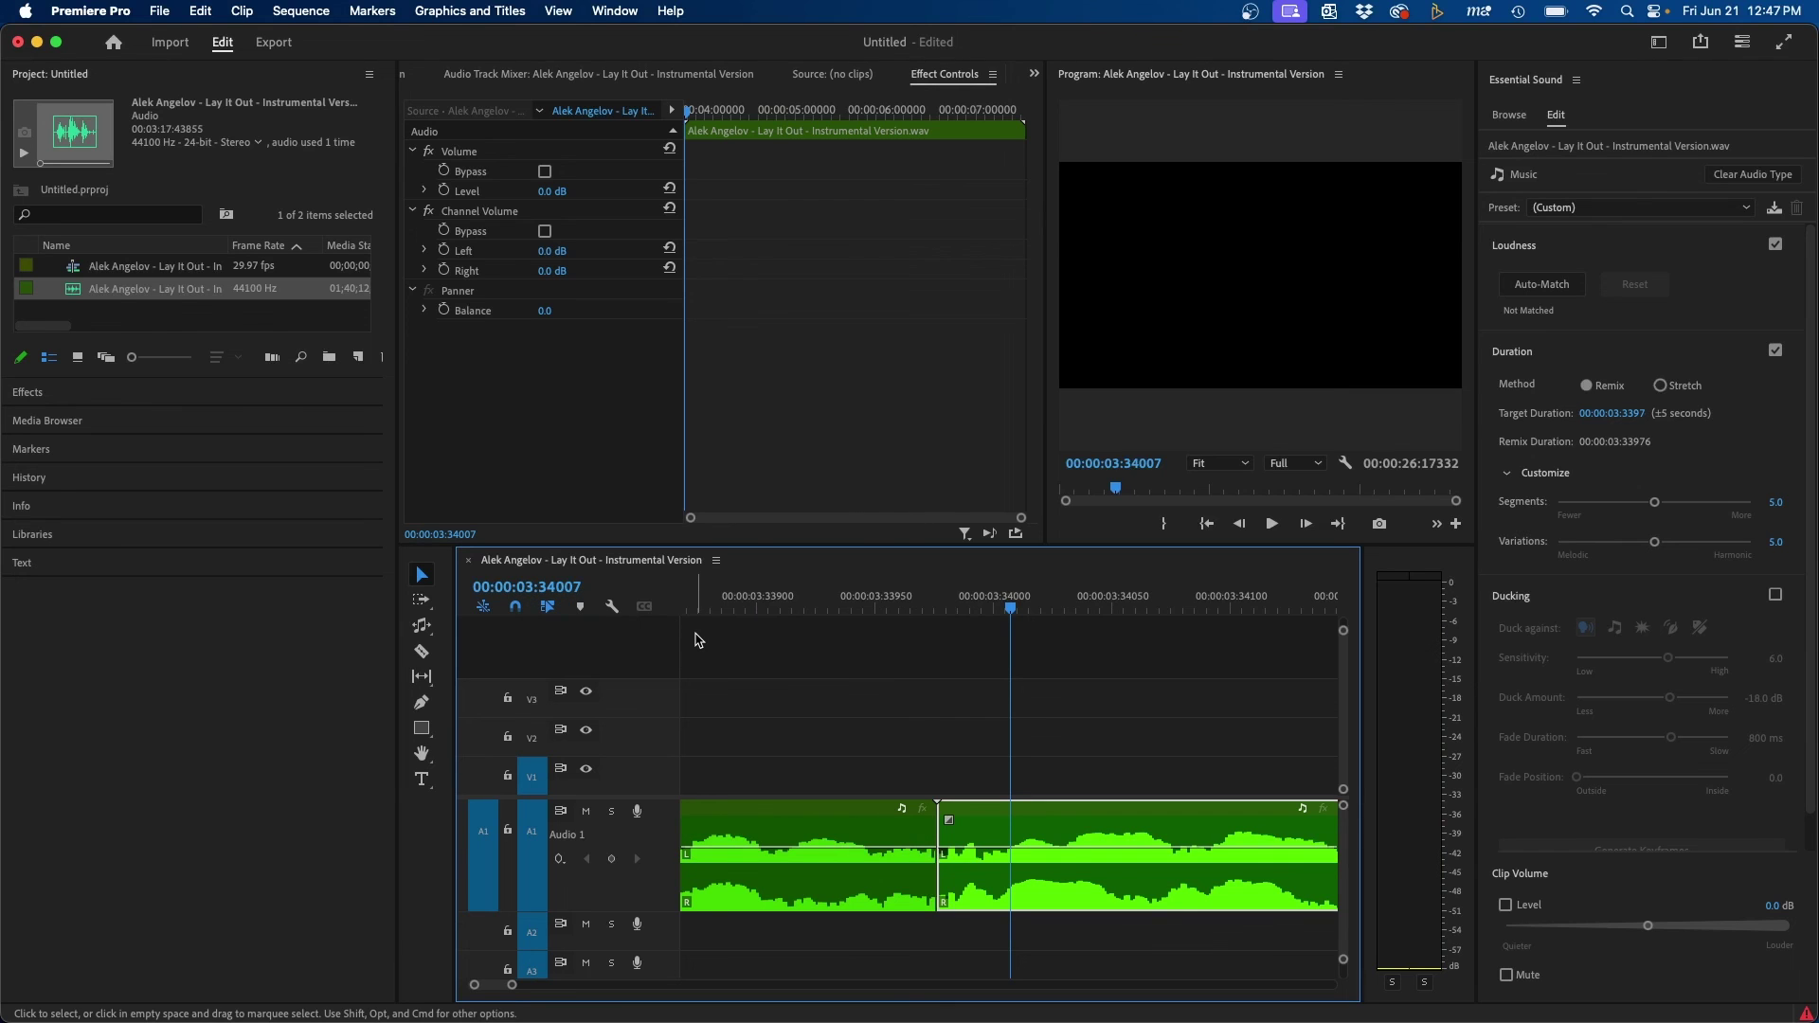
pyautogui.click(886, 711)
pyautogui.press('-')
pyautogui.press('-')
pyautogui.press('-')
pyautogui.press('-')
pyautogui.press('-')
pyautogui.press('-')
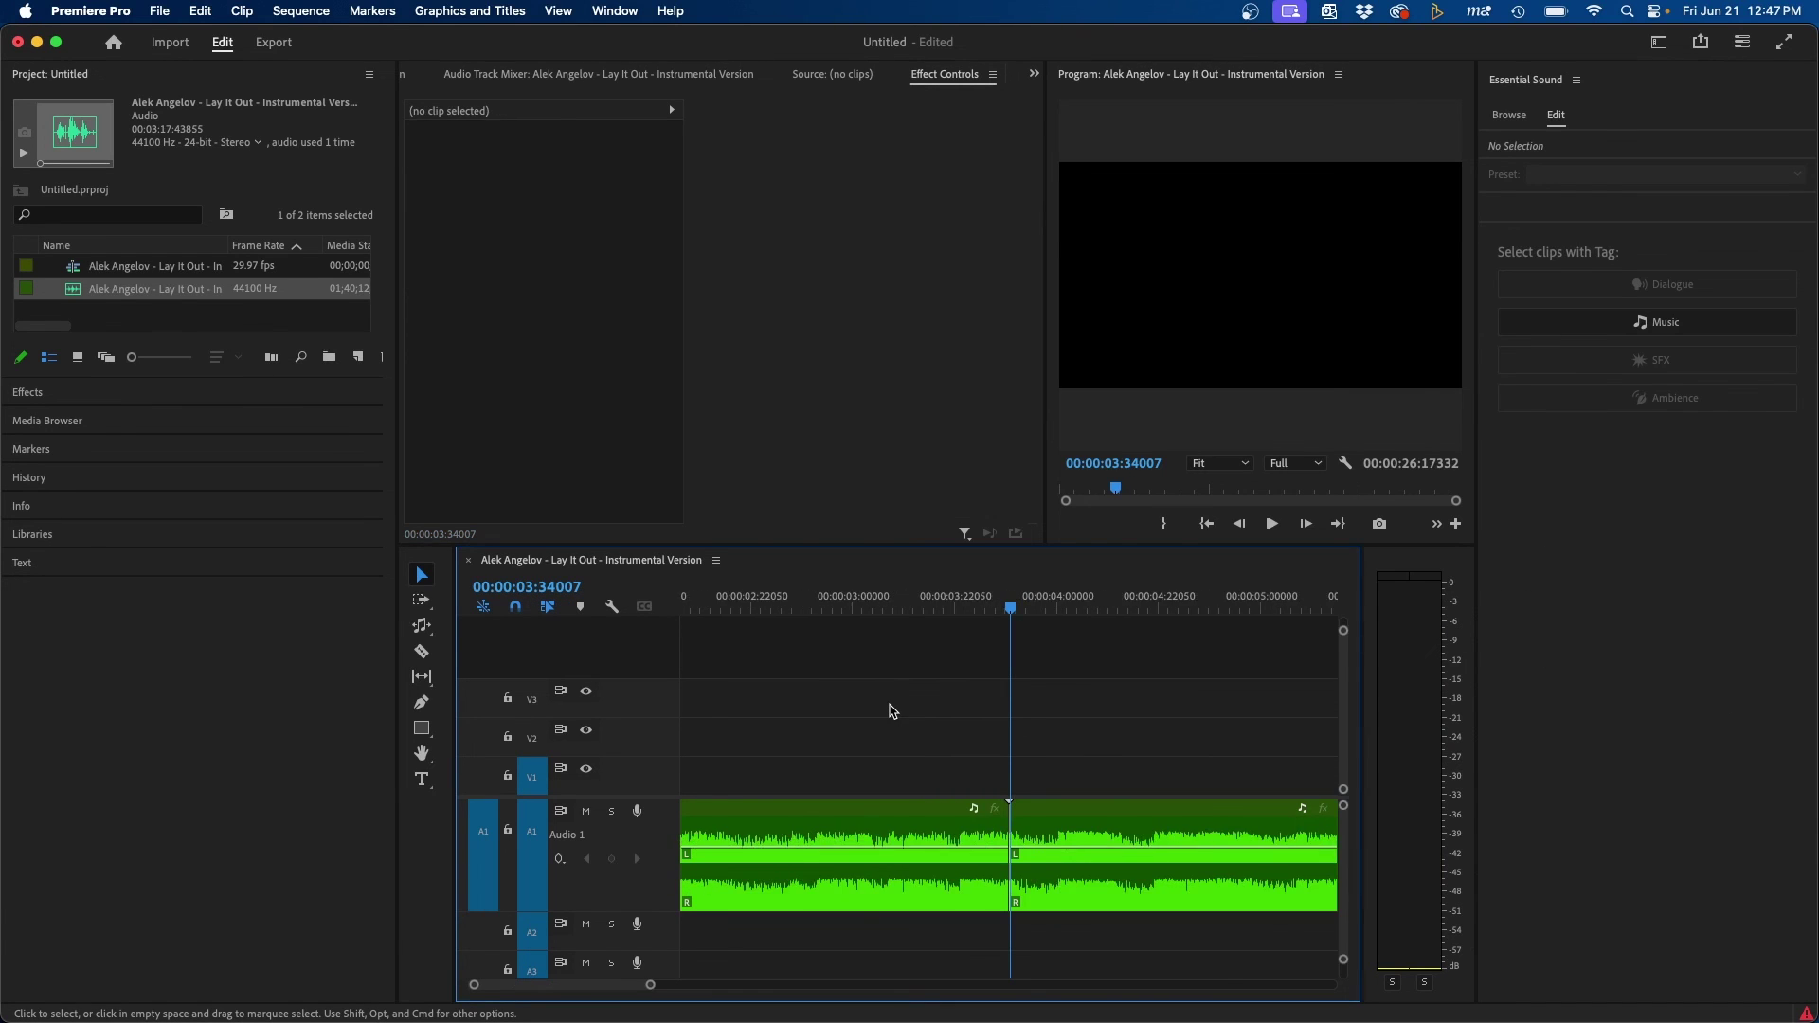
pyautogui.press('-')
pyautogui.press('-')
pyautogui.press('-')
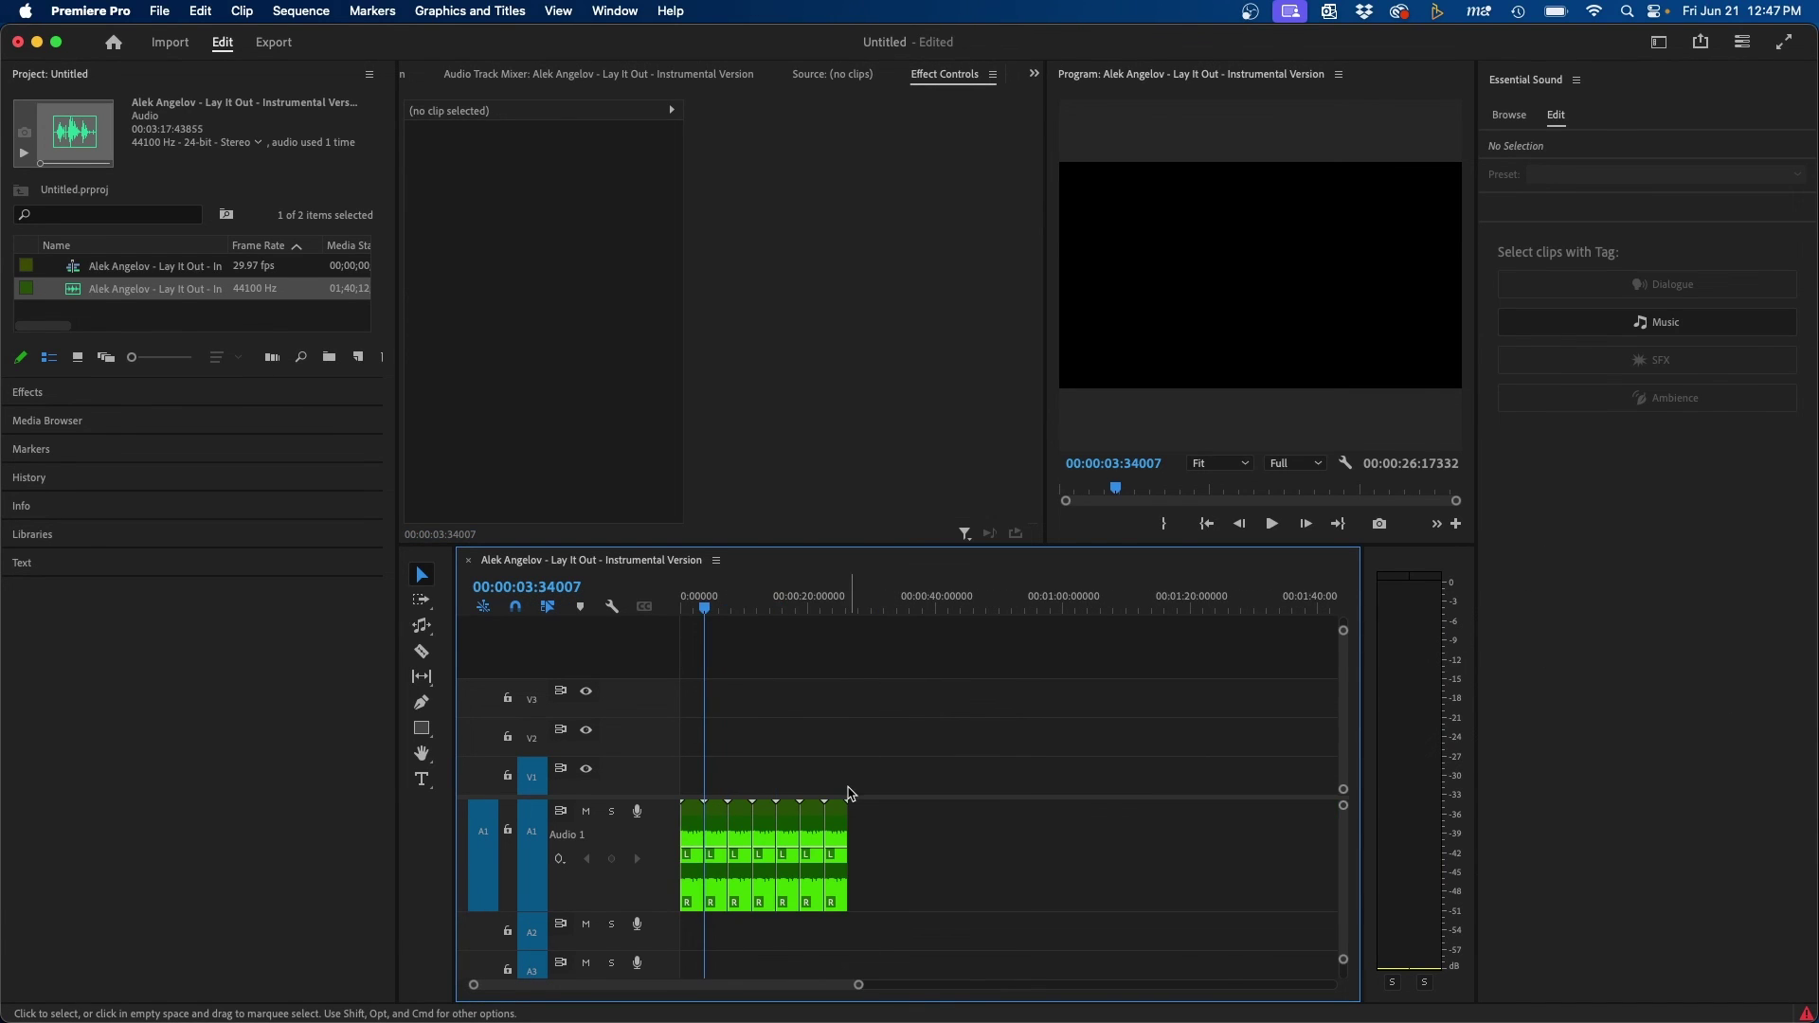